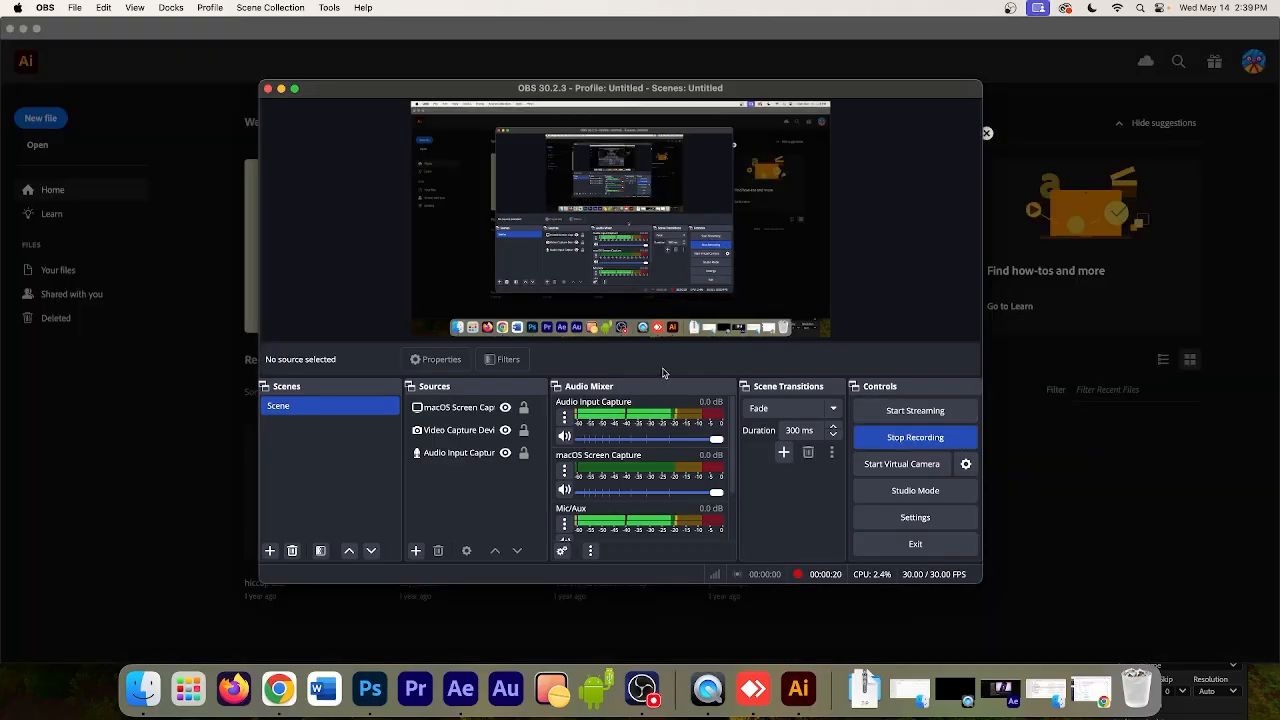
Minimize the OBS window, switch to Illustrator and dismiss its What's new dialog
{"action": "left_click", "coordinate": [503, 453]}
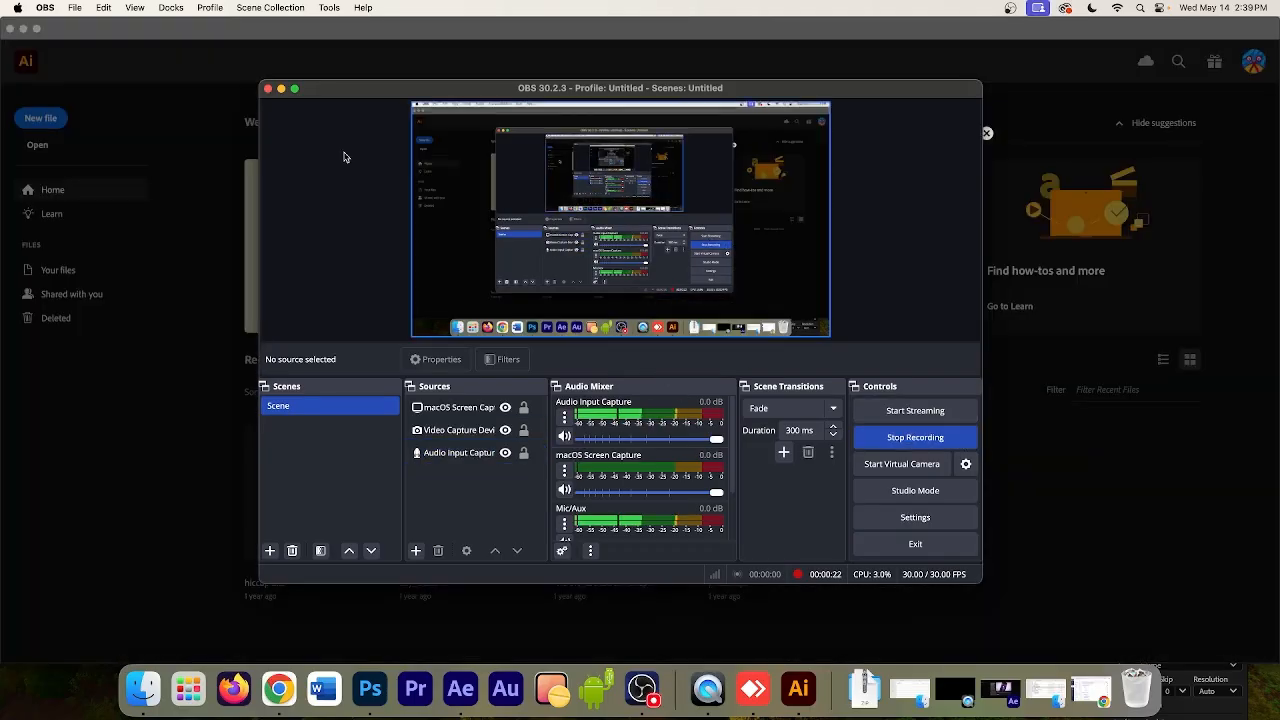
{"action": "left_click", "coordinate": [281, 88]}
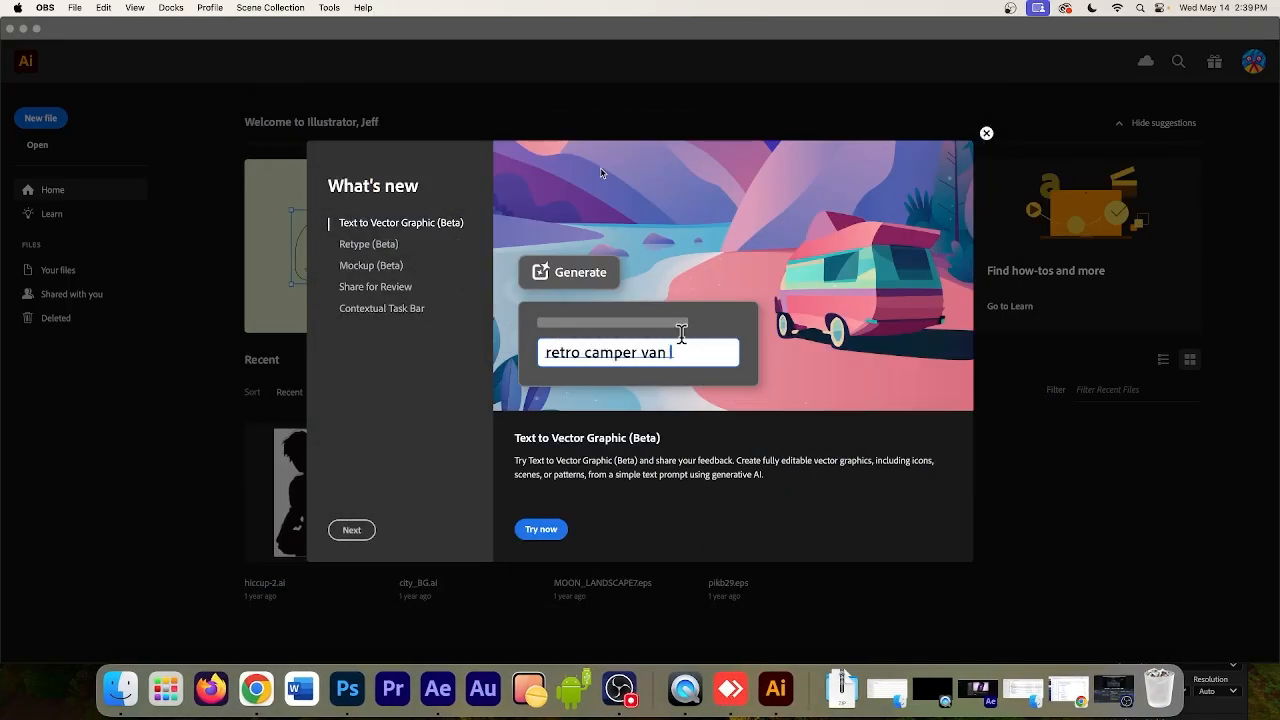
{"action": "left_click", "coordinate": [985, 134]}
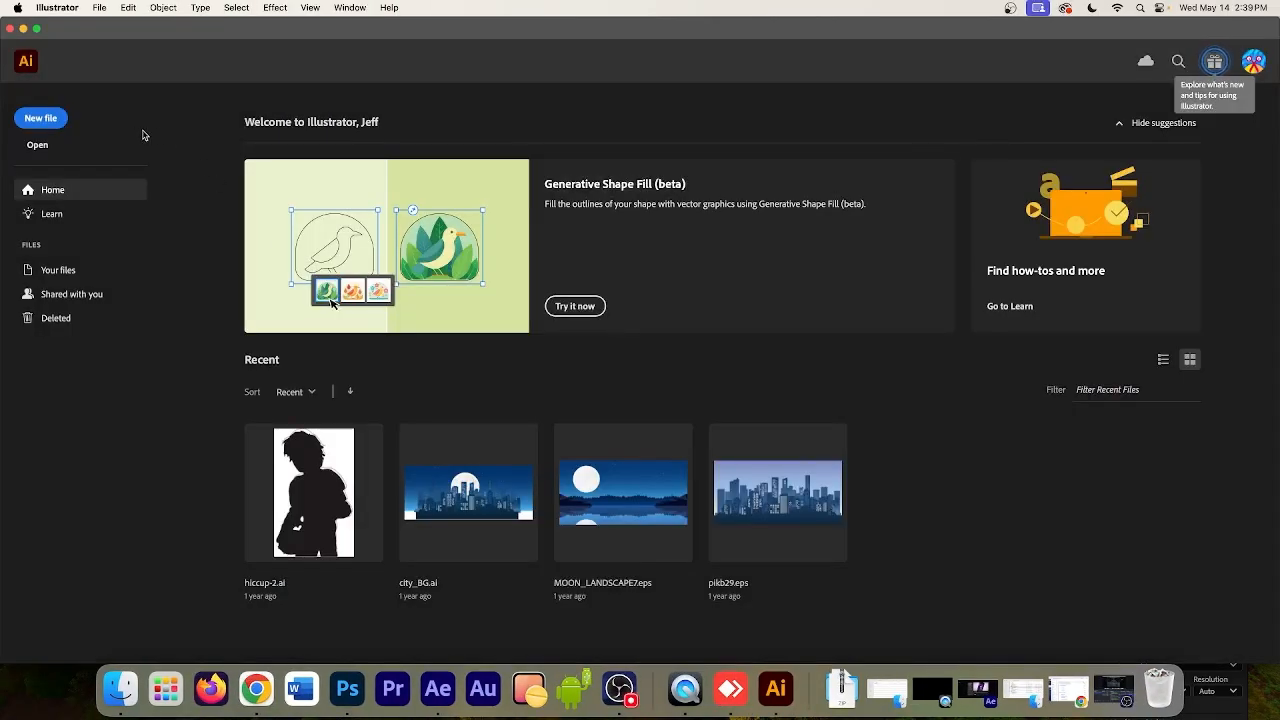
Create a new print document from the Letter preset in landscape orientation, 792 x 612 pt
{"action": "left_click", "coordinate": [40, 118]}
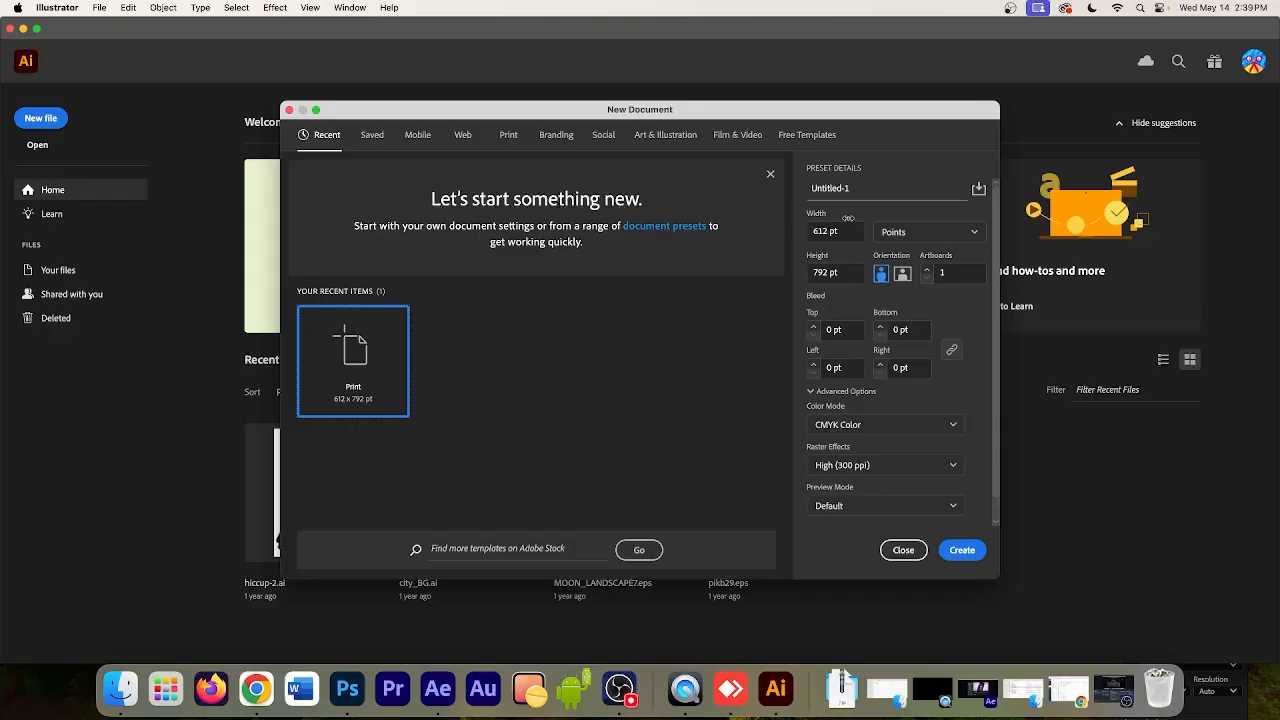
{"action": "left_click", "coordinate": [893, 233]}
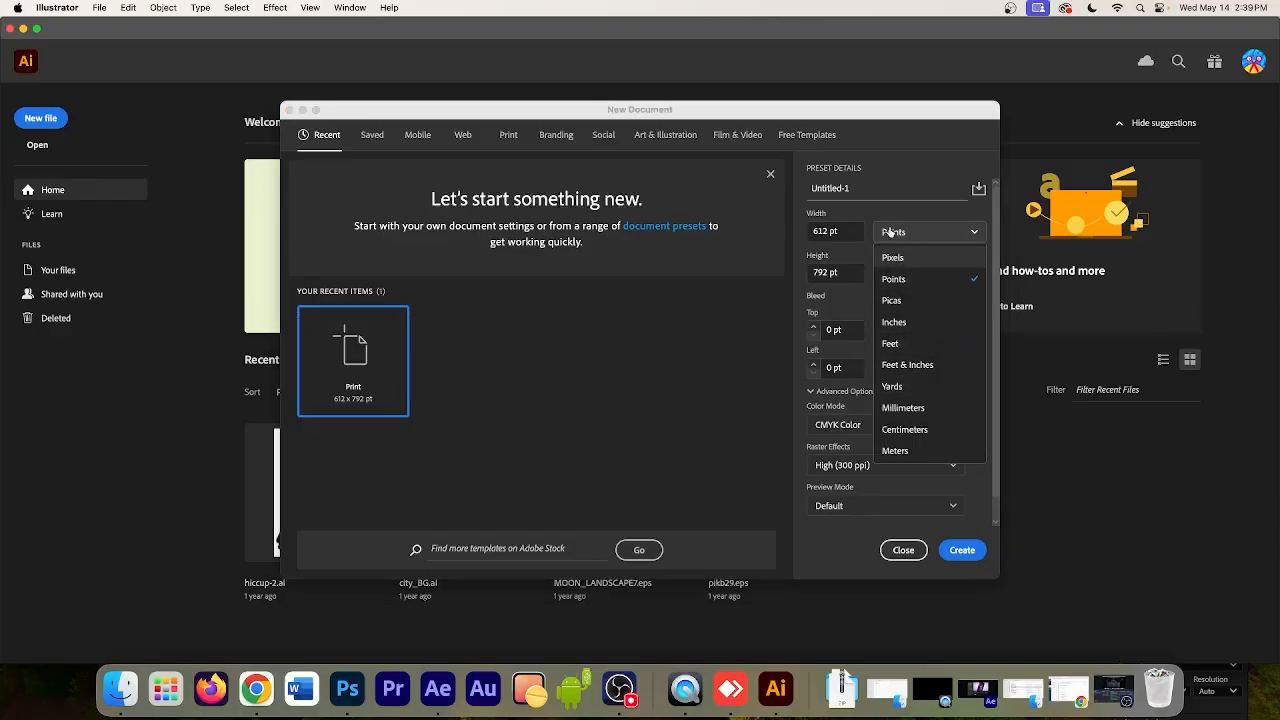
{"action": "left_click", "coordinate": [692, 140]}
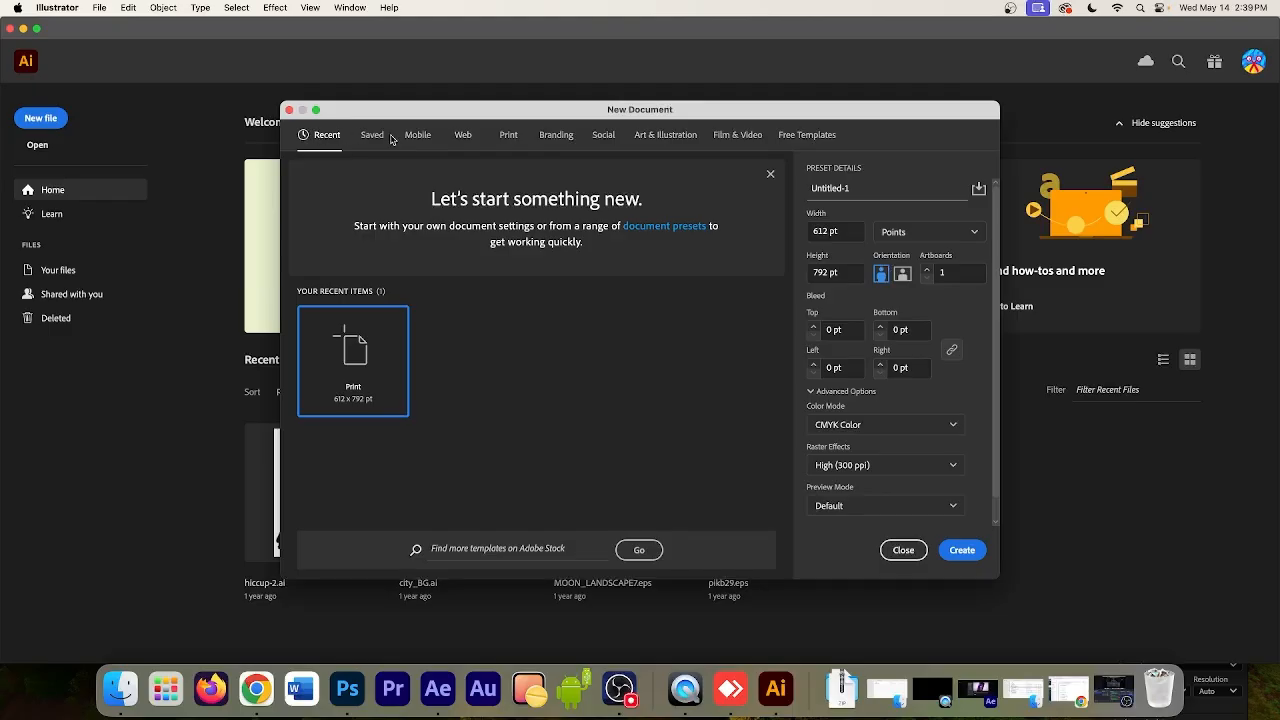
{"action": "left_click", "coordinate": [417, 139]}
{"action": "left_click", "coordinate": [372, 137]}
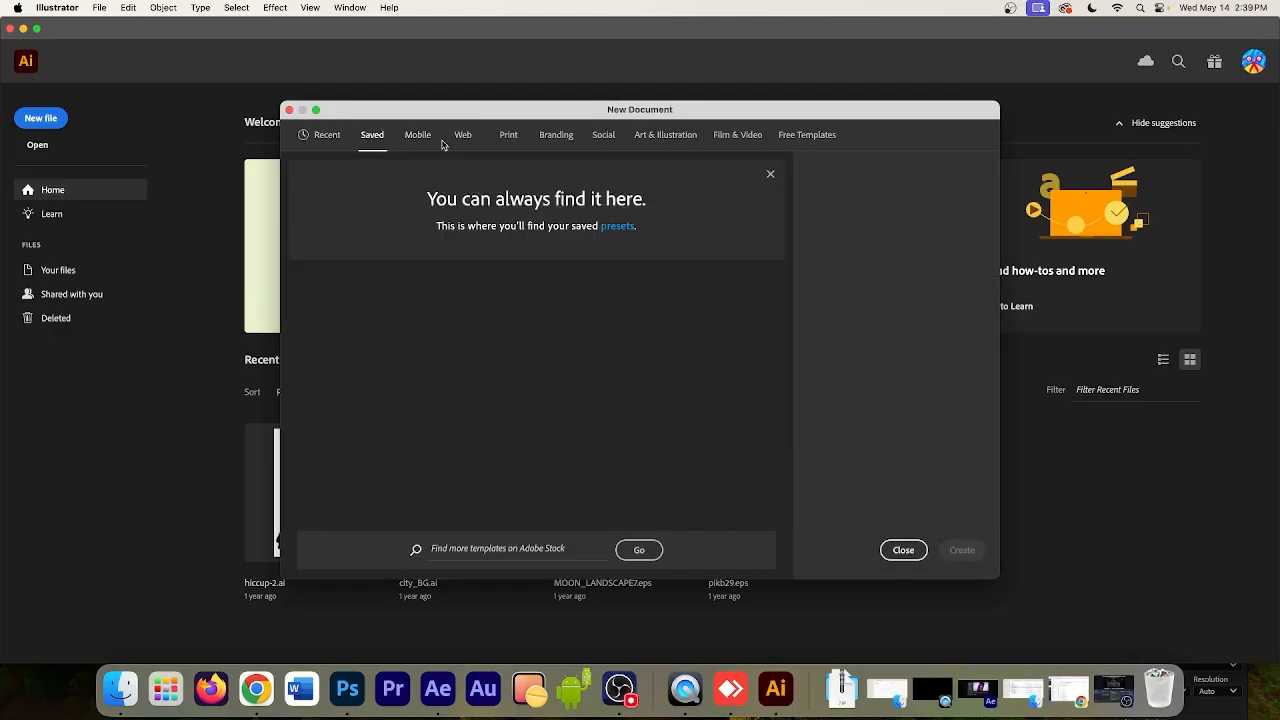
{"action": "left_click", "coordinate": [466, 136]}
{"action": "left_click", "coordinate": [511, 138]}
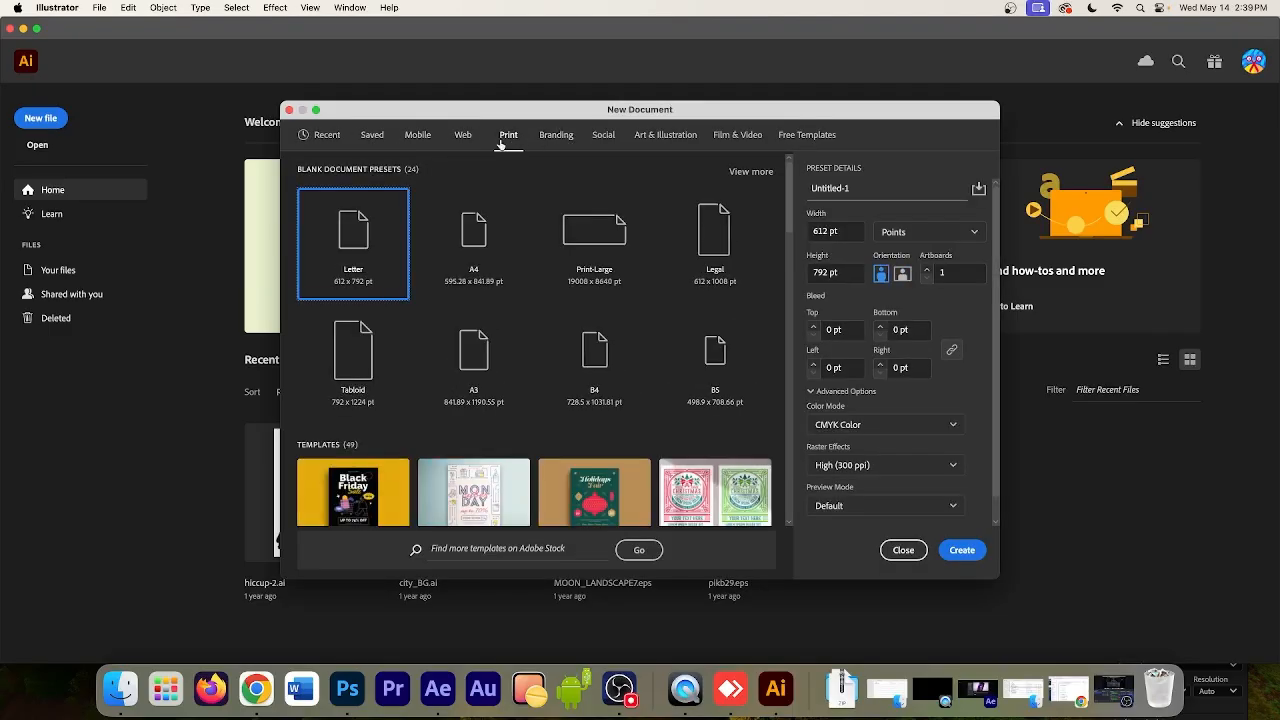
{"action": "left_click", "coordinate": [902, 273]}
{"action": "left_click", "coordinate": [961, 553]}
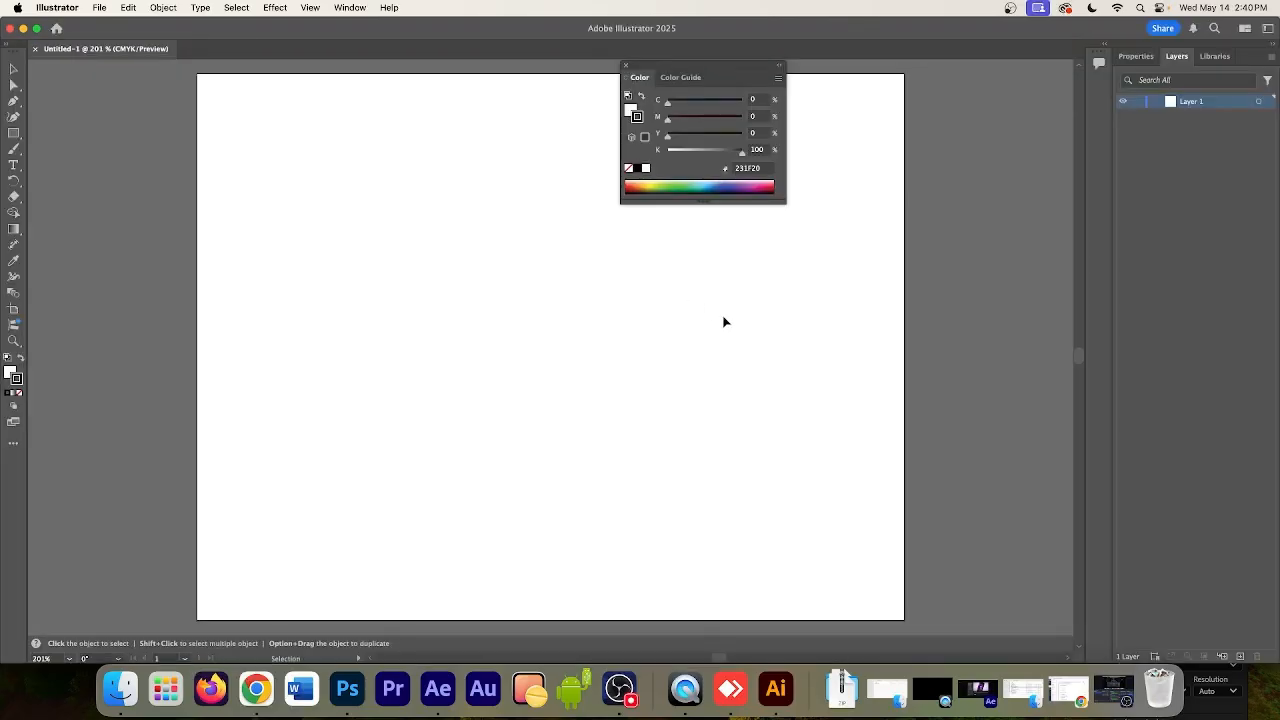
Move the floating Color panel off the artboard and draw a long horizontal rectangle slightly above the artboard's centre
{"action": "left_click_drag", "start_coordinate": [663, 64], "coordinate": [1119, 280]}
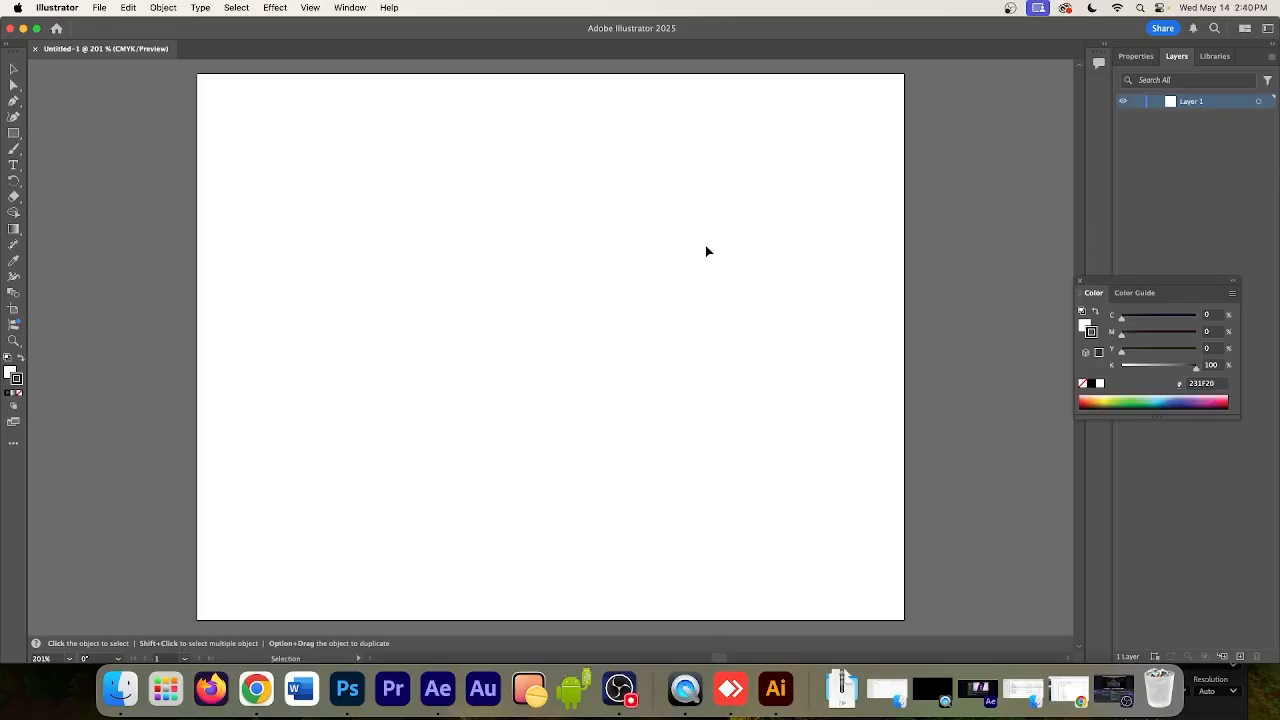
{"action": "left_click", "coordinate": [14, 135]}
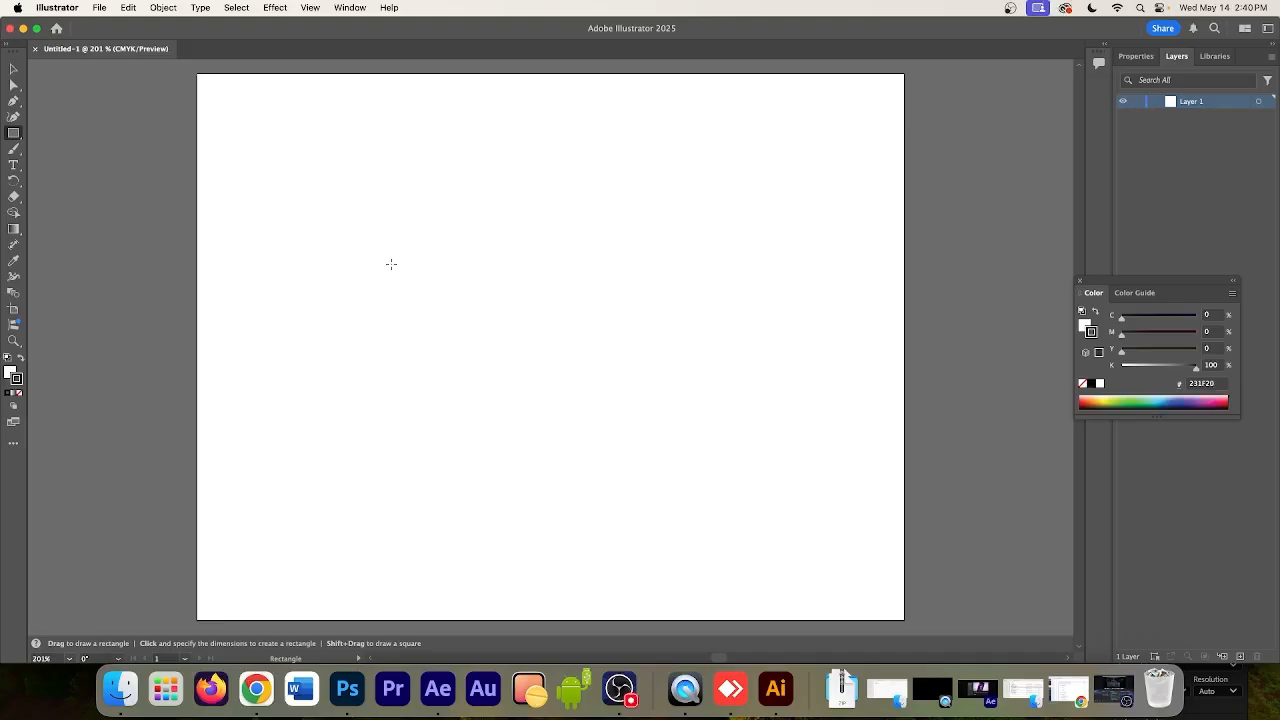
{"action": "left_click_drag", "start_coordinate": [393, 259], "coordinate": [745, 332]}
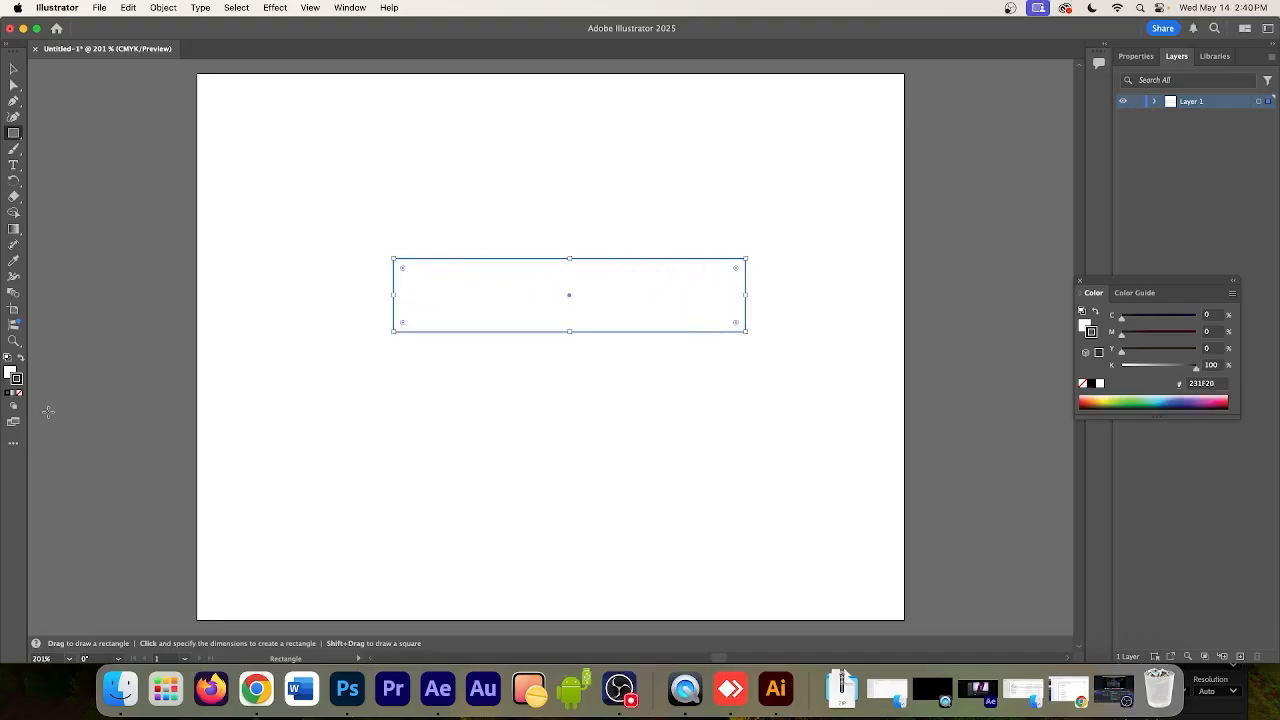
Remove the rectangle's stroke and fill it with pale yellow, setting Y to 30% (FFFAC2)
{"action": "left_click", "coordinate": [18, 393]}
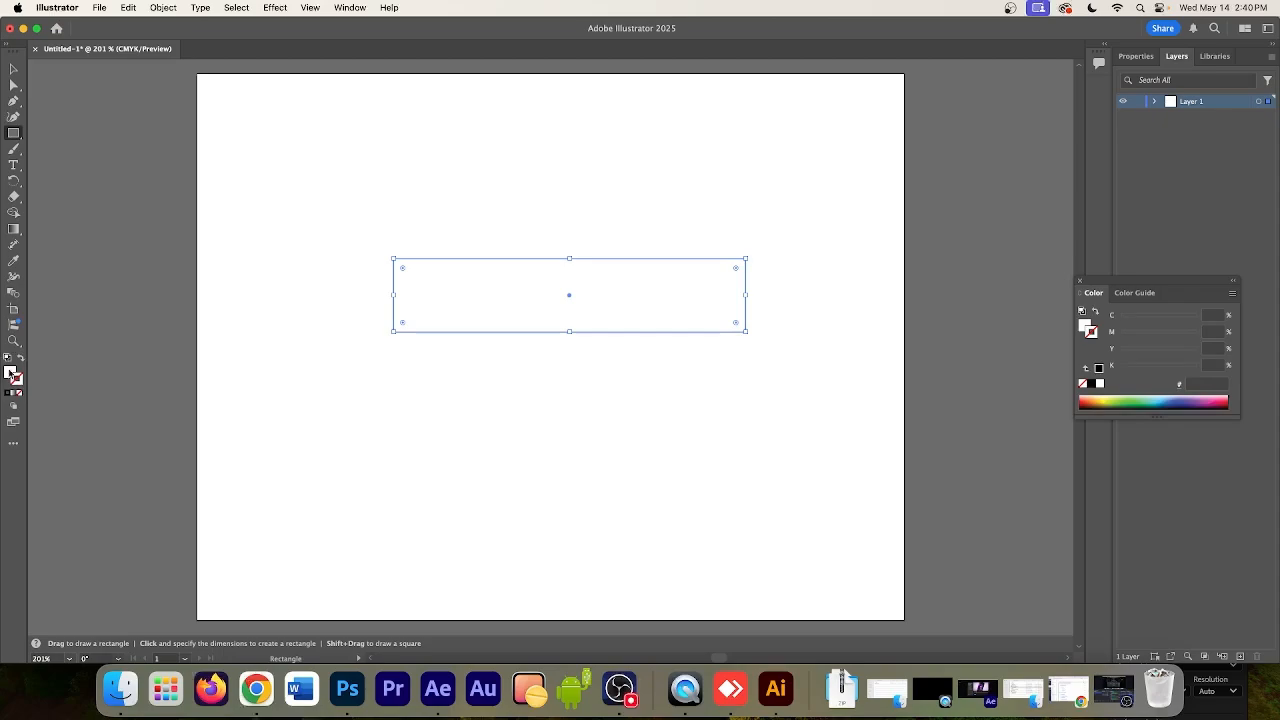
{"action": "left_click", "coordinate": [10, 373]}
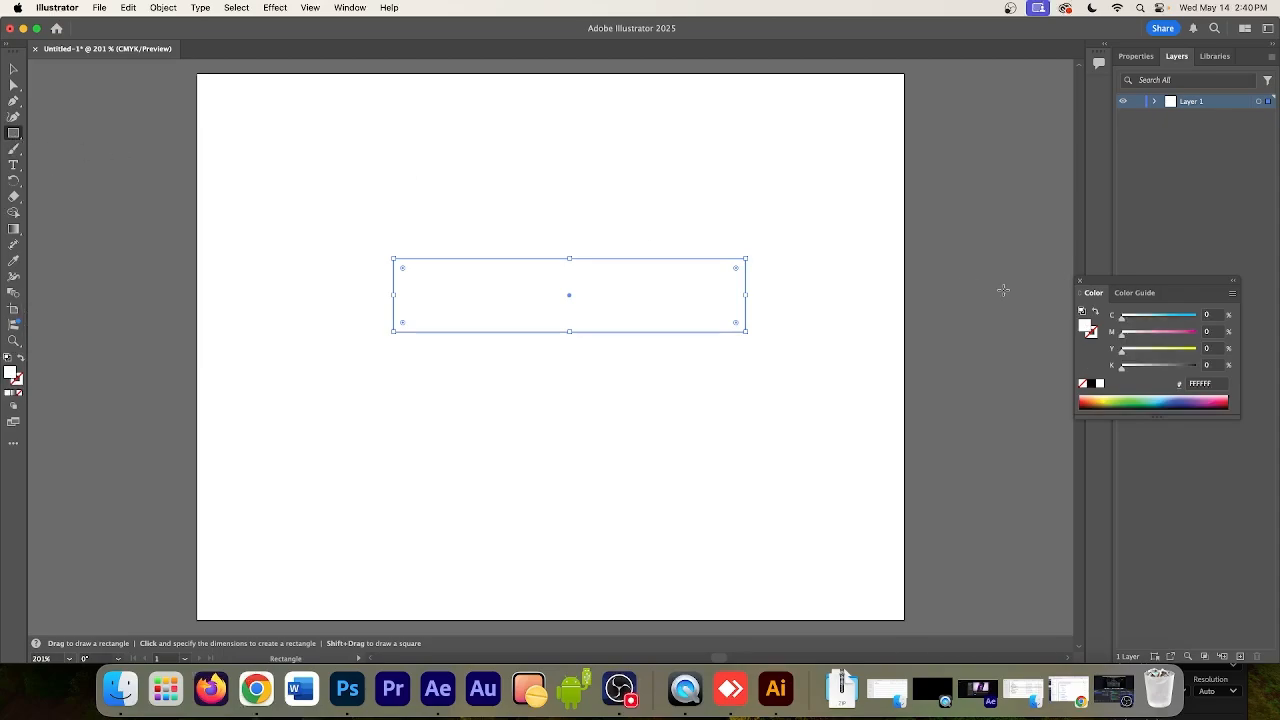
{"action": "left_click", "coordinate": [1174, 350]}
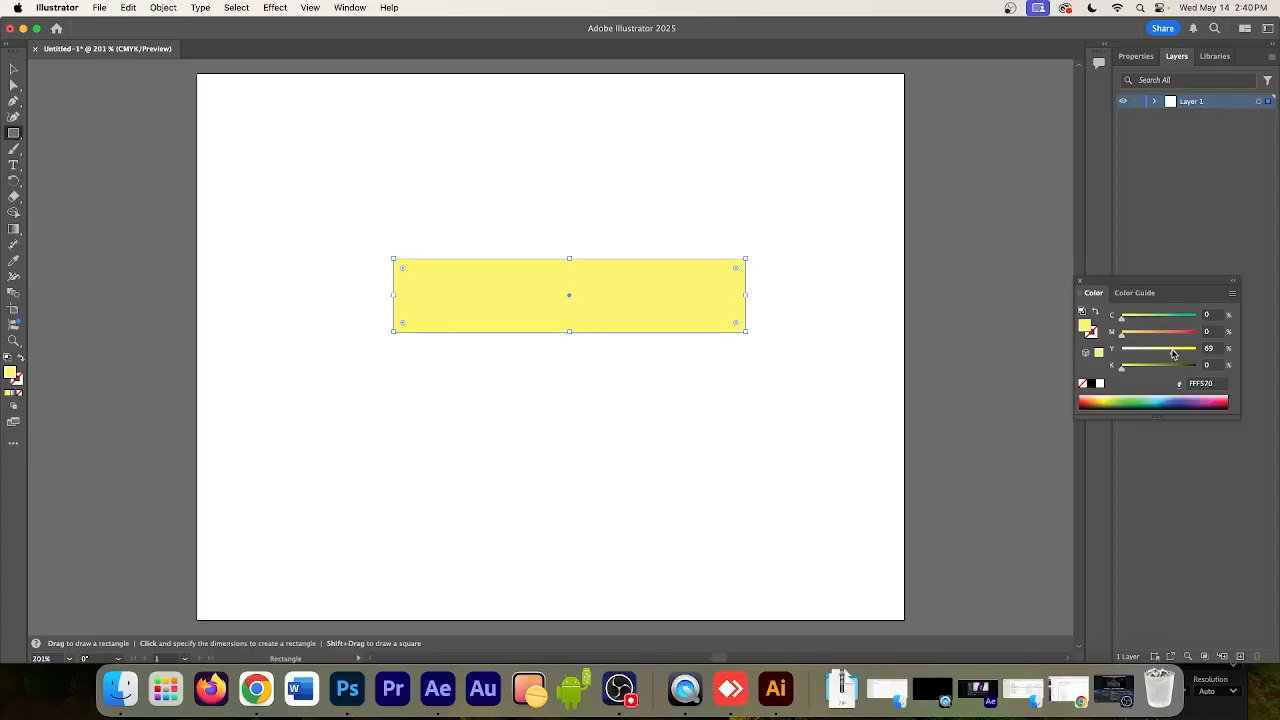
{"action": "left_click_drag", "start_coordinate": [1172, 354], "coordinate": [1144, 354]}
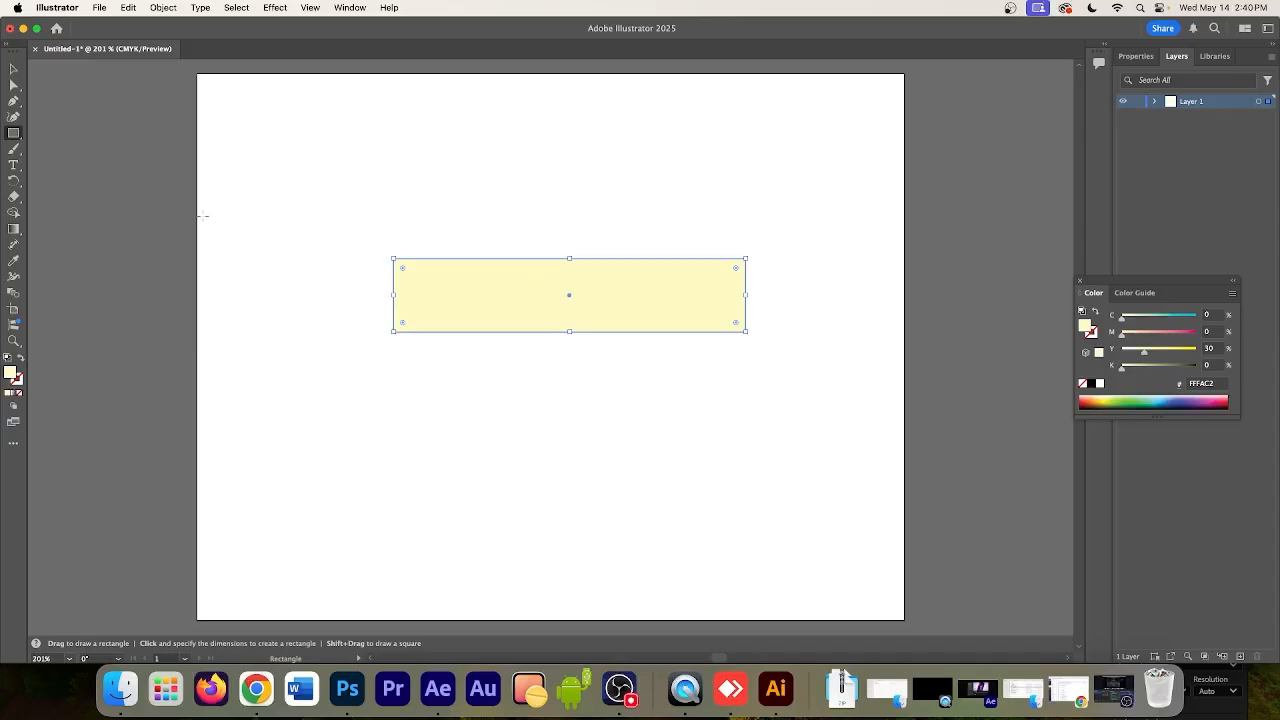
{"action": "left_click", "coordinate": [18, 382]}
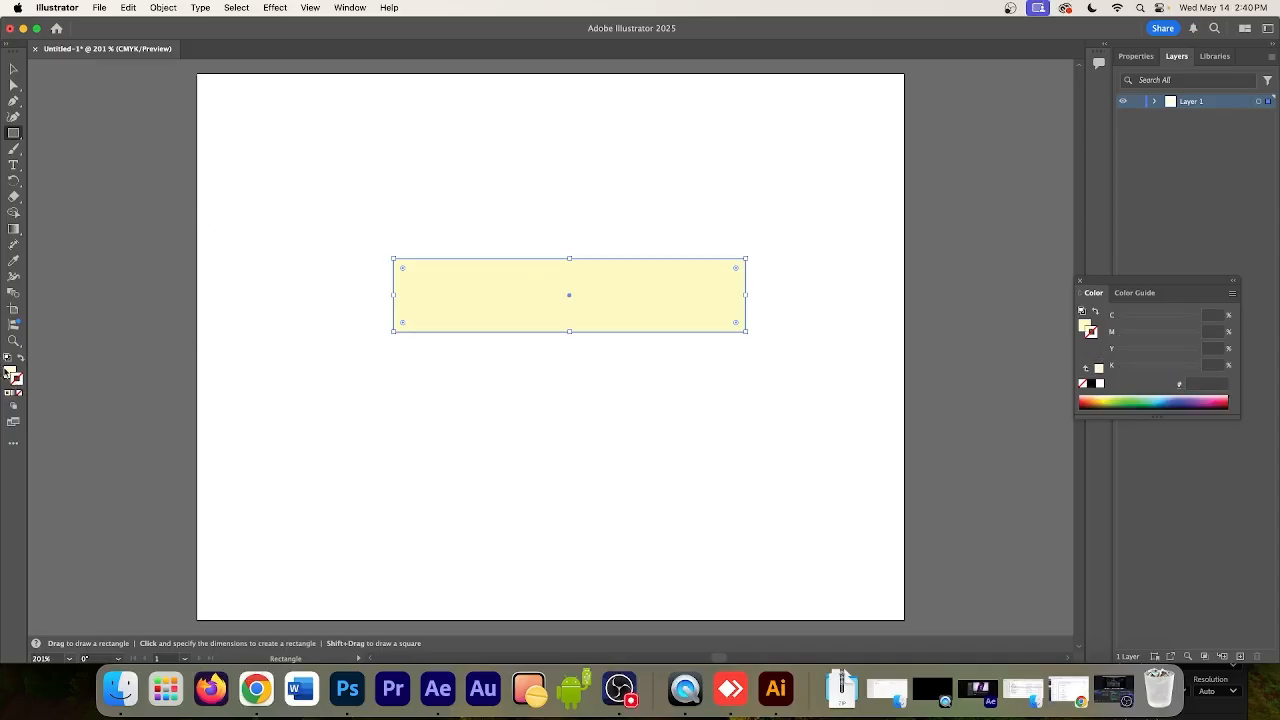
{"action": "left_click", "coordinate": [10, 374]}
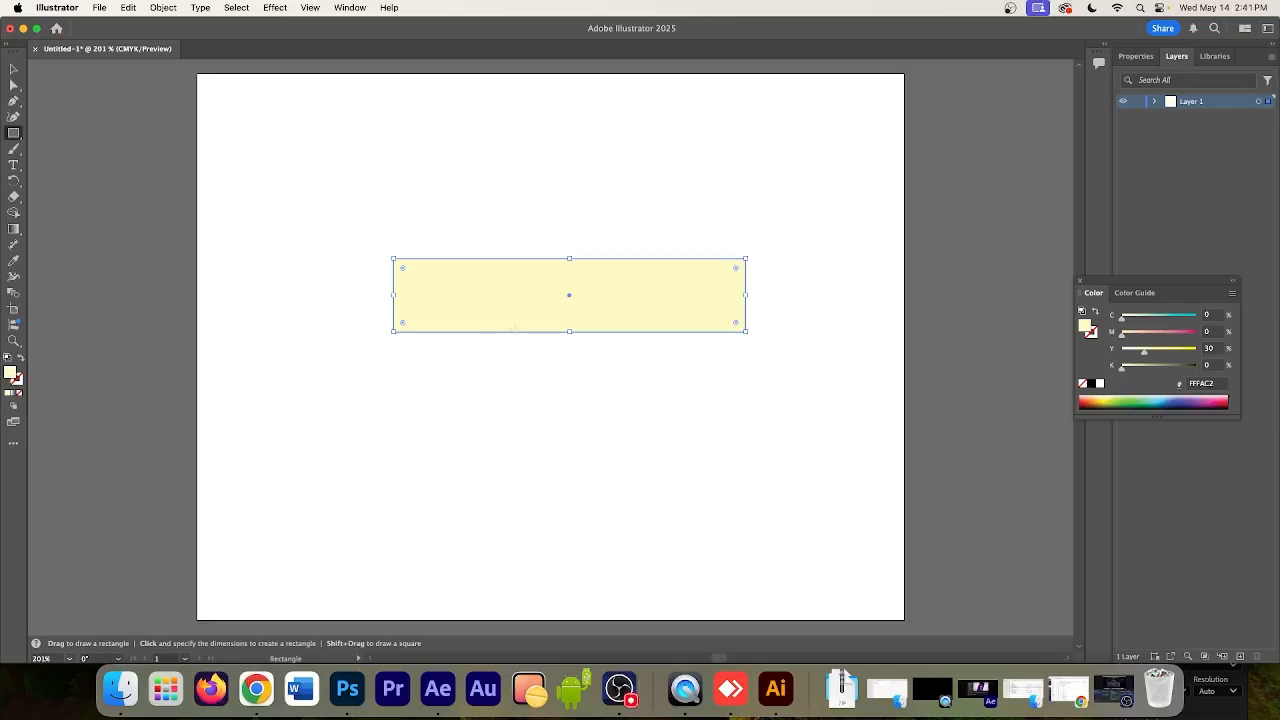
Draw a circle with the Ellipse tool, scale it down and centre it on the rectangle's upper-left corner
{"action": "left_click", "coordinate": [13, 135]}
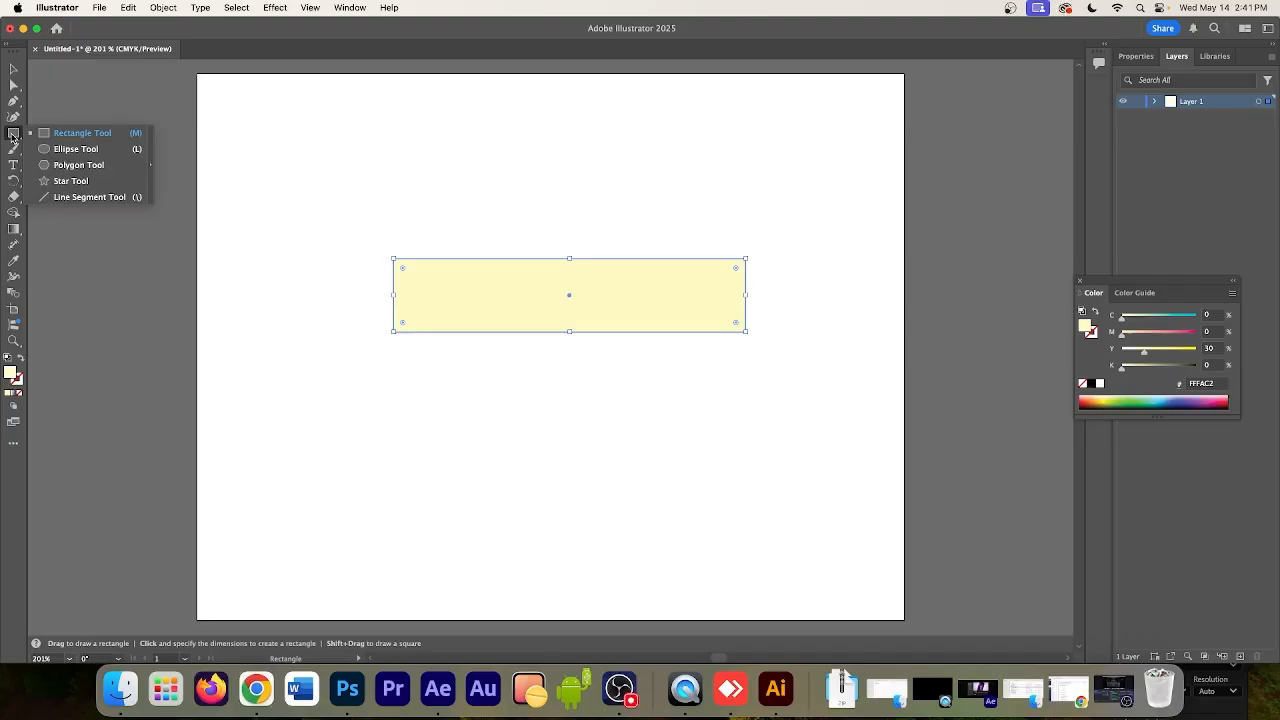
{"action": "left_click", "coordinate": [70, 151]}
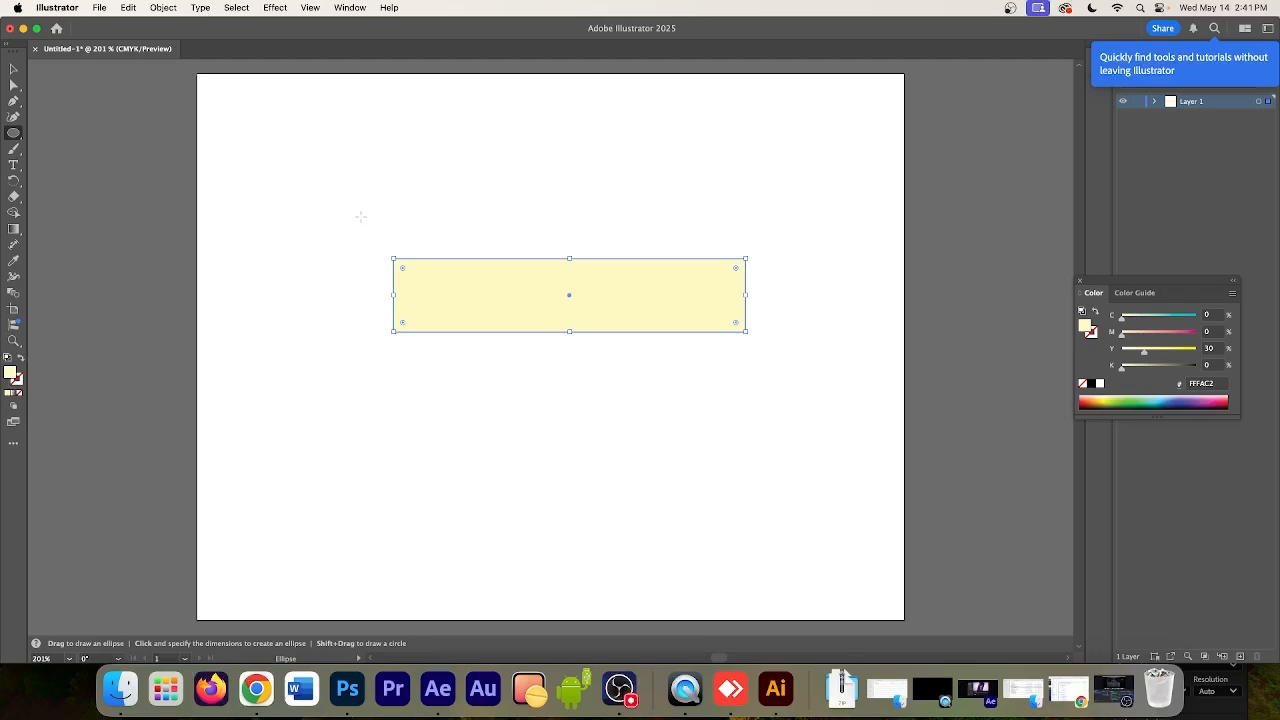
{"action": "left_click_drag", "start_coordinate": [348, 206], "coordinate": [458, 316]}
{"action": "left_click", "coordinate": [14, 70]}
{"action": "mouse_move", "coordinate": [415, 237]}
{"action": "left_mouse_down"}
{"action": "mouse_move", "coordinate": [395, 216]}
{"action": "mouse_move", "coordinate": [400, 230]}
{"action": "left_mouse_up"}
{"action": "mouse_move", "coordinate": [441, 302]}
{"action": "left_mouse_down"}
{"action": "mouse_move", "coordinate": [394, 257]}
{"action": "mouse_move", "coordinate": [431, 297]}
{"action": "mouse_move", "coordinate": [423, 288]}
{"action": "left_mouse_up"}
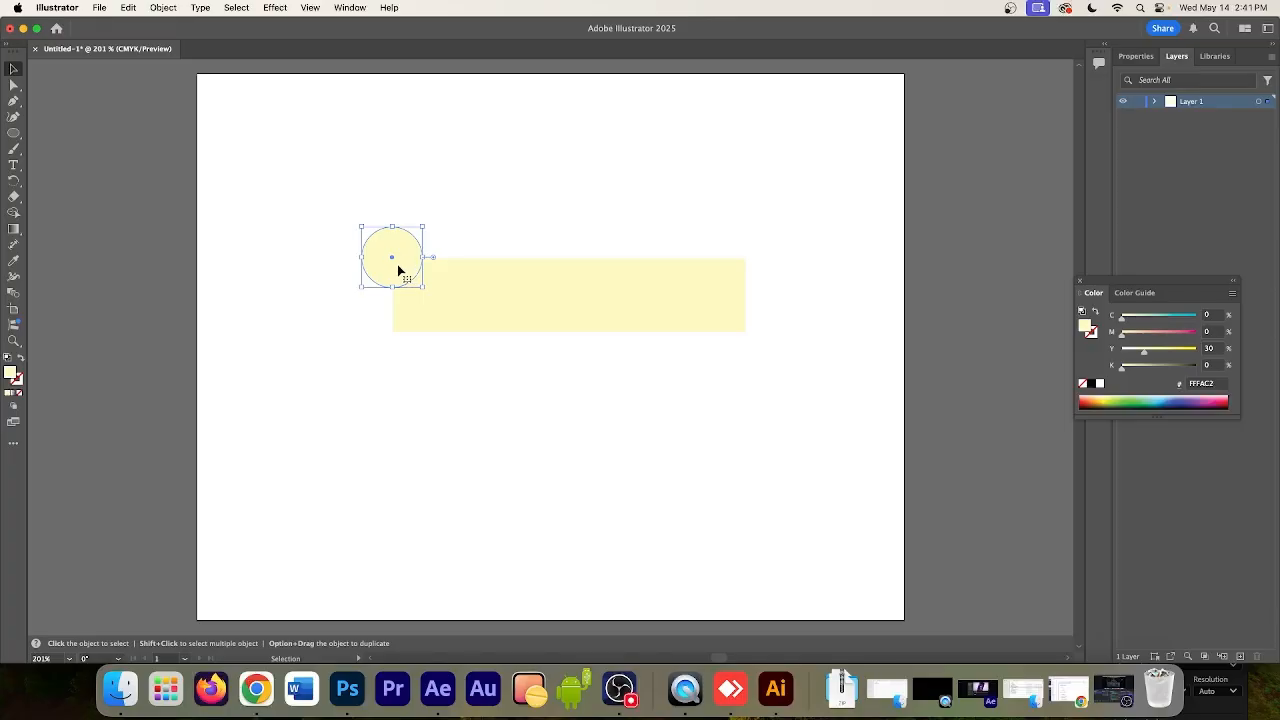
Duplicate the circle straight down so the copy sits directly beneath the original at the rectangle's left end
{"action": "key", "text": "super+c"}
{"action": "left_click_drag", "start_coordinate": [397, 269], "coordinate": [398, 328]}
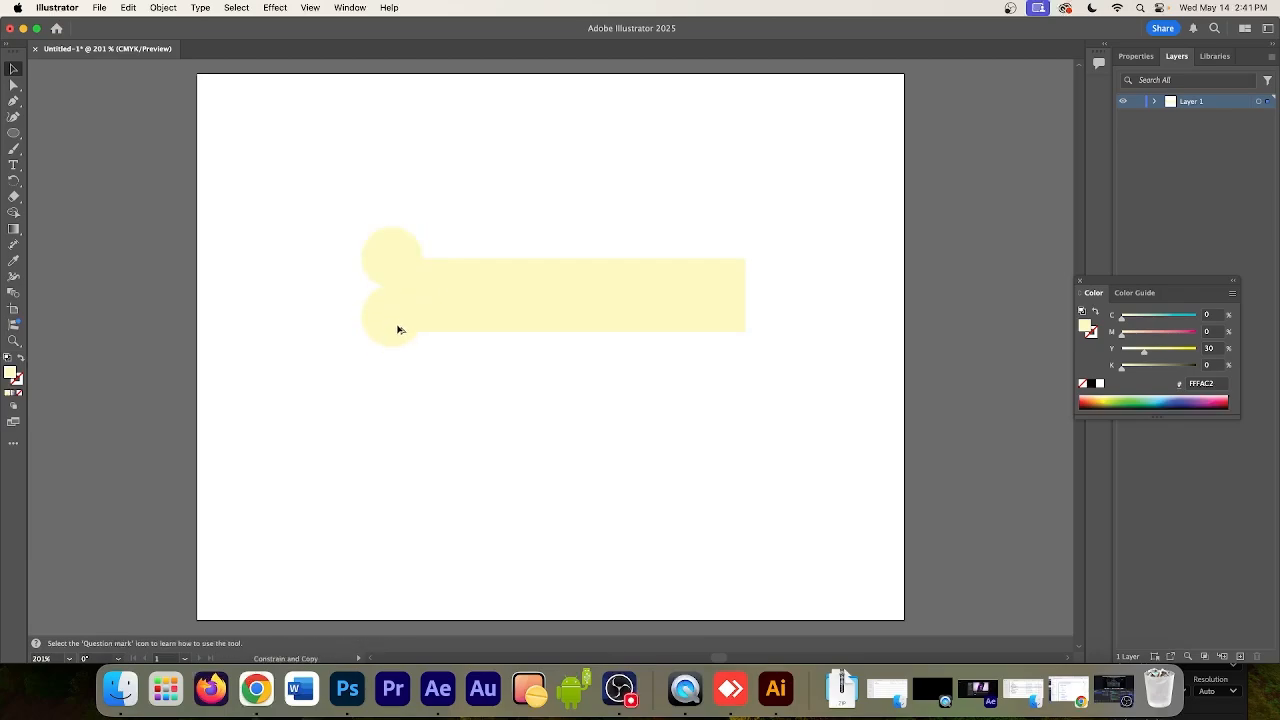
{"action": "left_click_drag", "start_coordinate": [398, 328], "coordinate": [398, 328]}
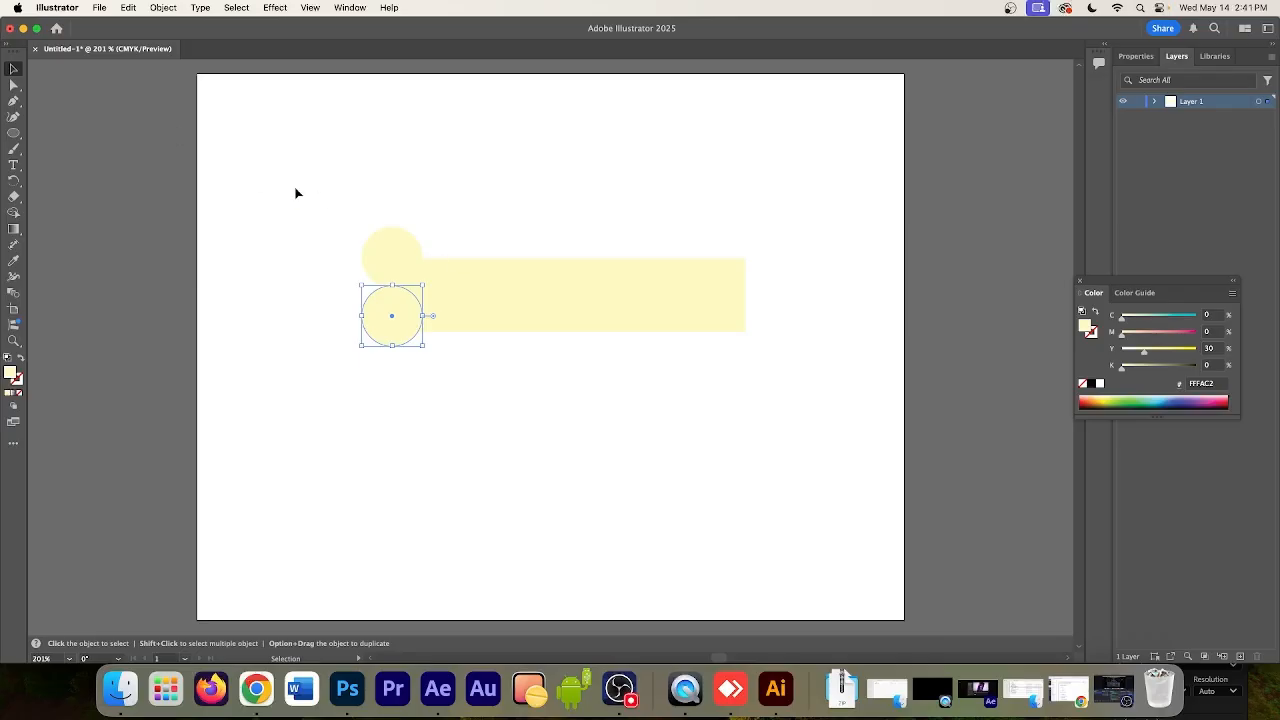
Centre both circles vertically on the rectangle's left end and duplicate the pair onto its right end
{"action": "left_click", "coordinate": [388, 252], "text": "shift"}
{"action": "mouse_move", "coordinate": [405, 266]}
{"action": "left_mouse_down"}
{"action": "mouse_move", "coordinate": [377, 274]}
{"action": "mouse_move", "coordinate": [402, 273]}
{"action": "left_mouse_up"}
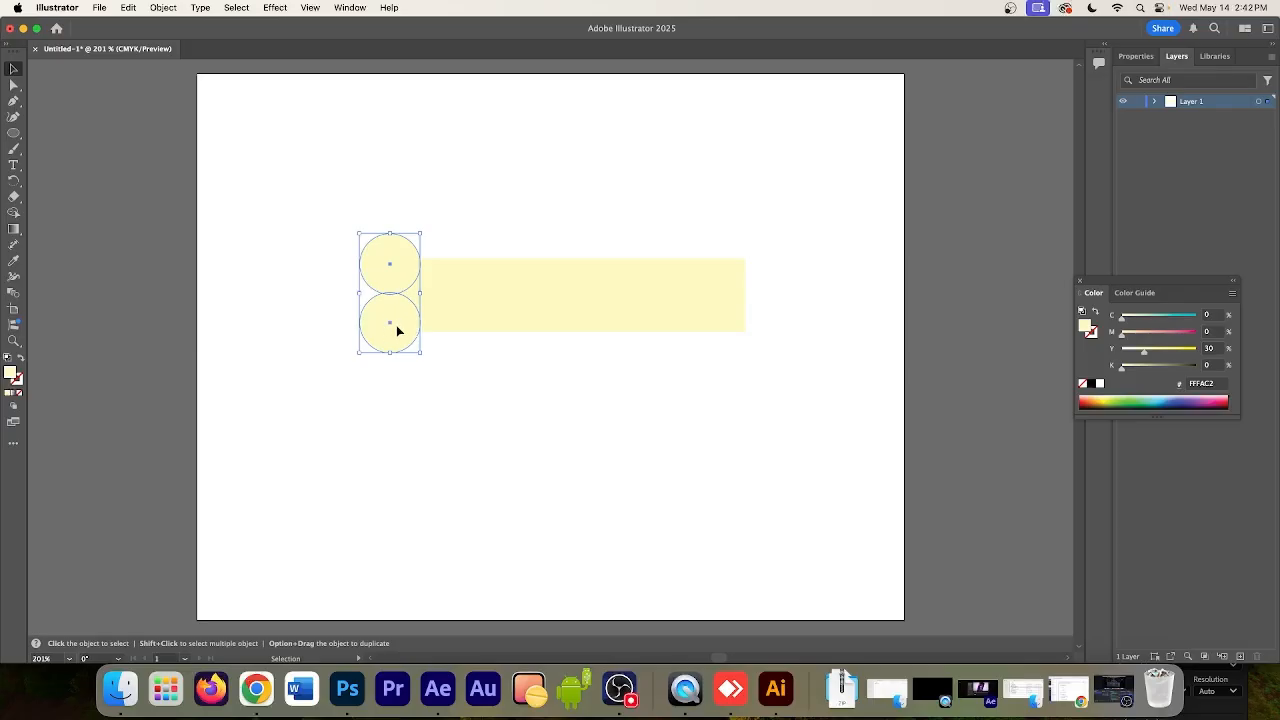
{"action": "left_click_drag", "start_coordinate": [397, 331], "coordinate": [755, 353]}
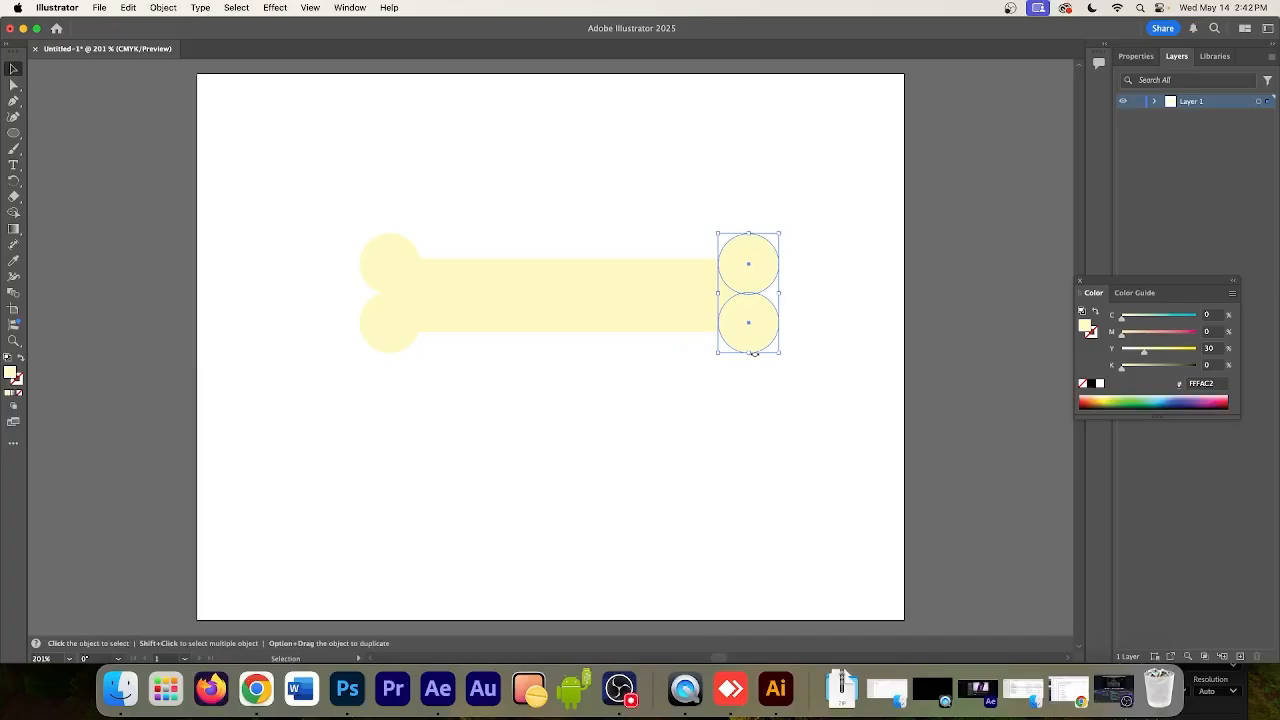
{"action": "left_click", "coordinate": [715, 397]}
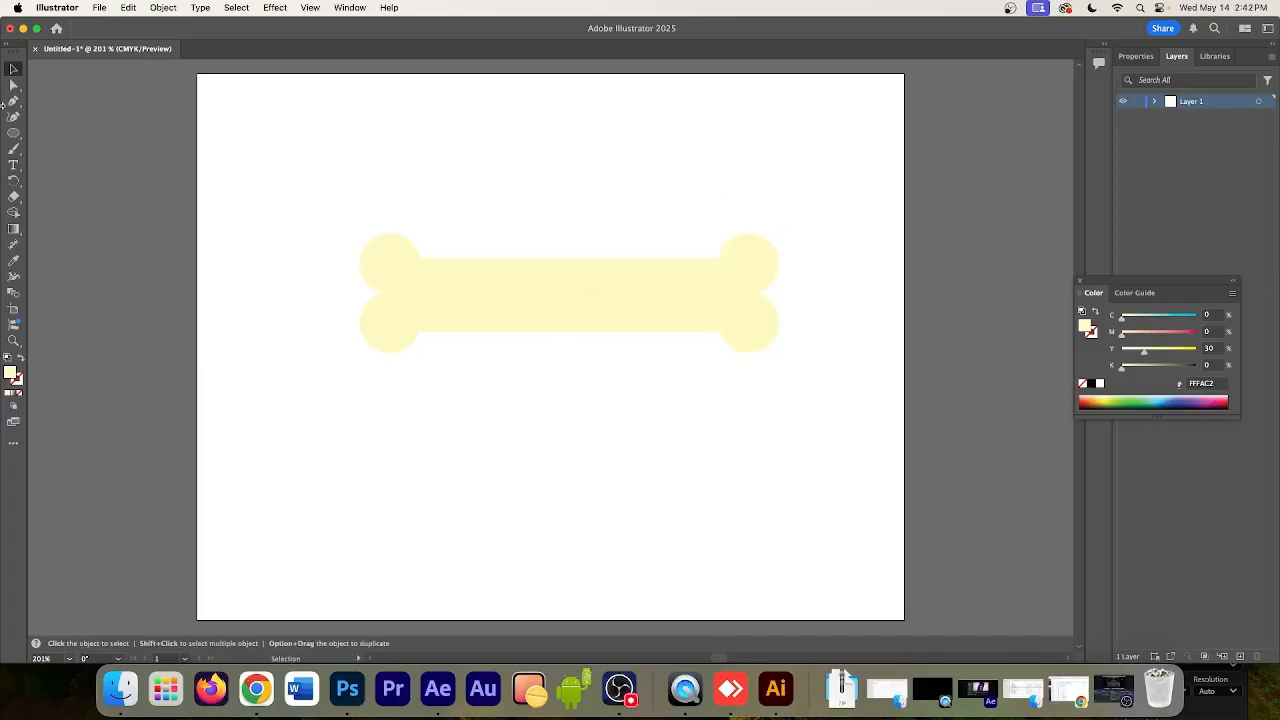
Merge the rectangle and all four circles into a single bone shape with the Shape Builder tool
{"action": "left_click_drag", "start_coordinate": [289, 191], "coordinate": [888, 392]}
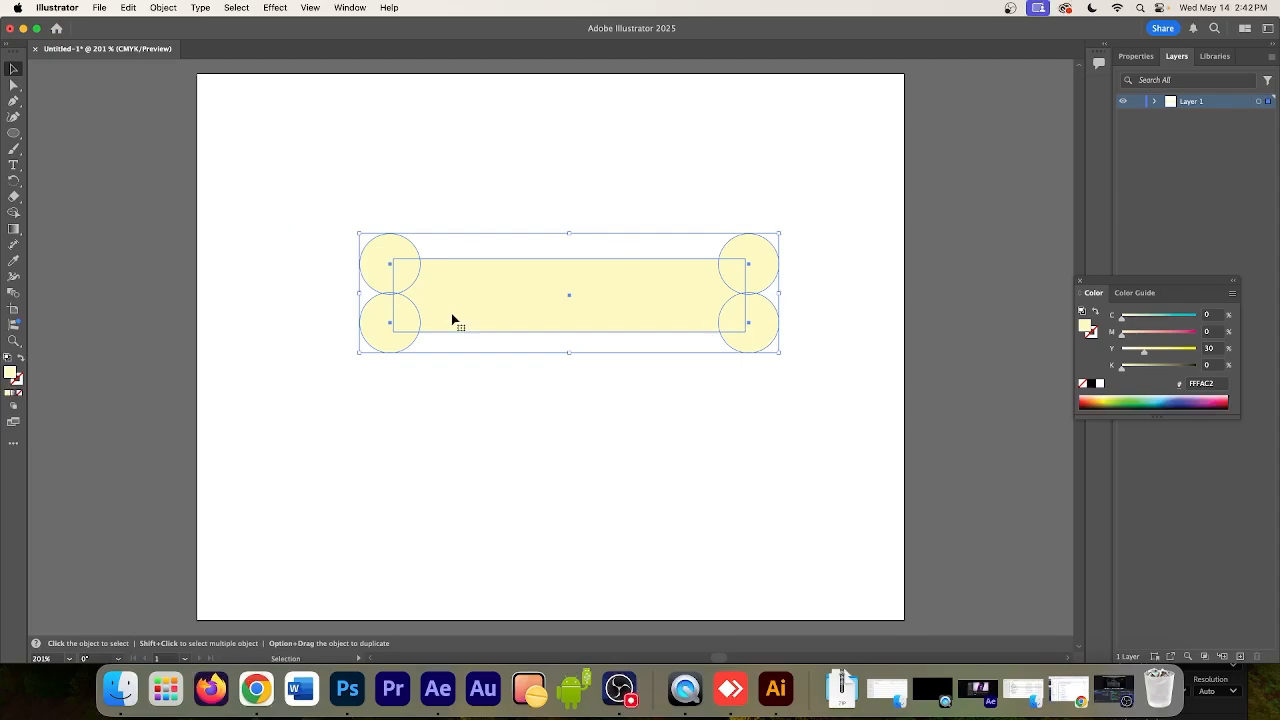
{"action": "left_click", "coordinate": [15, 214]}
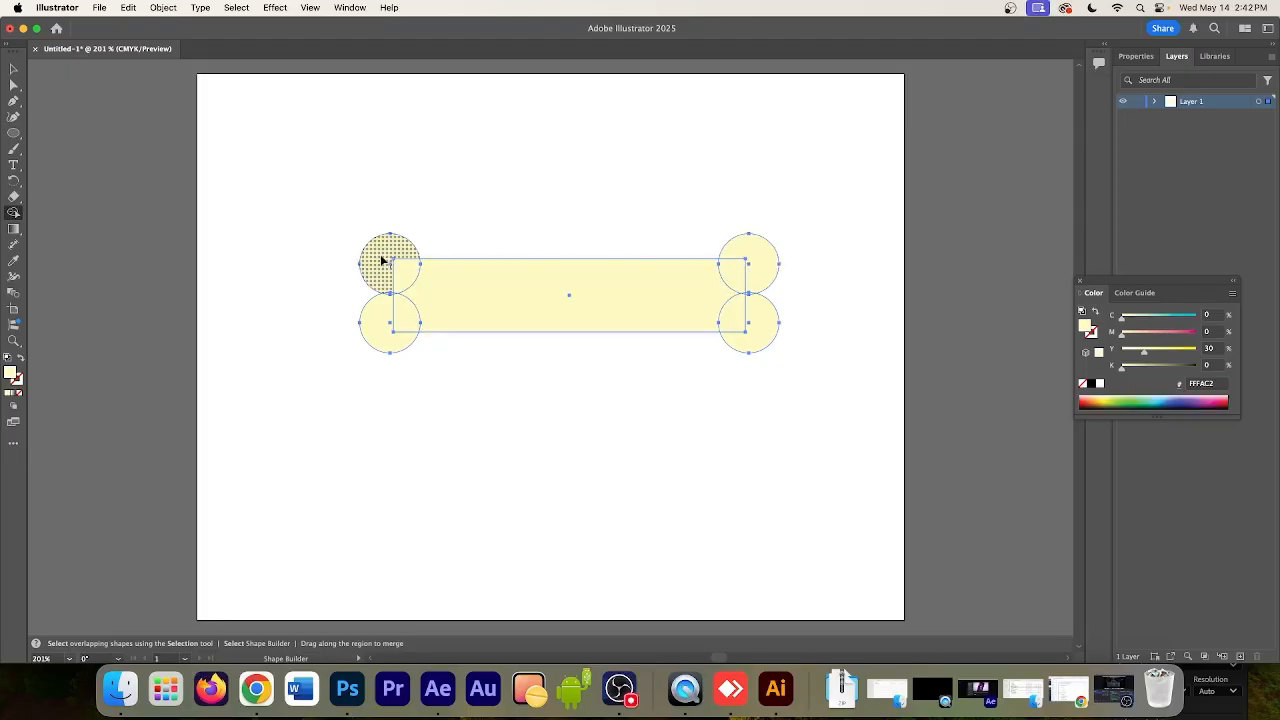
{"action": "mouse_move", "coordinate": [383, 261]}
{"action": "left_mouse_down"}
{"action": "mouse_move", "coordinate": [418, 285]}
{"action": "mouse_move", "coordinate": [399, 309]}
{"action": "mouse_move", "coordinate": [392, 288]}
{"action": "mouse_move", "coordinate": [706, 322]}
{"action": "mouse_move", "coordinate": [747, 317]}
{"action": "mouse_move", "coordinate": [752, 300]}
{"action": "mouse_move", "coordinate": [749, 271]}
{"action": "mouse_move", "coordinate": [747, 298]}
{"action": "mouse_move", "coordinate": [404, 295]}
{"action": "left_mouse_up"}
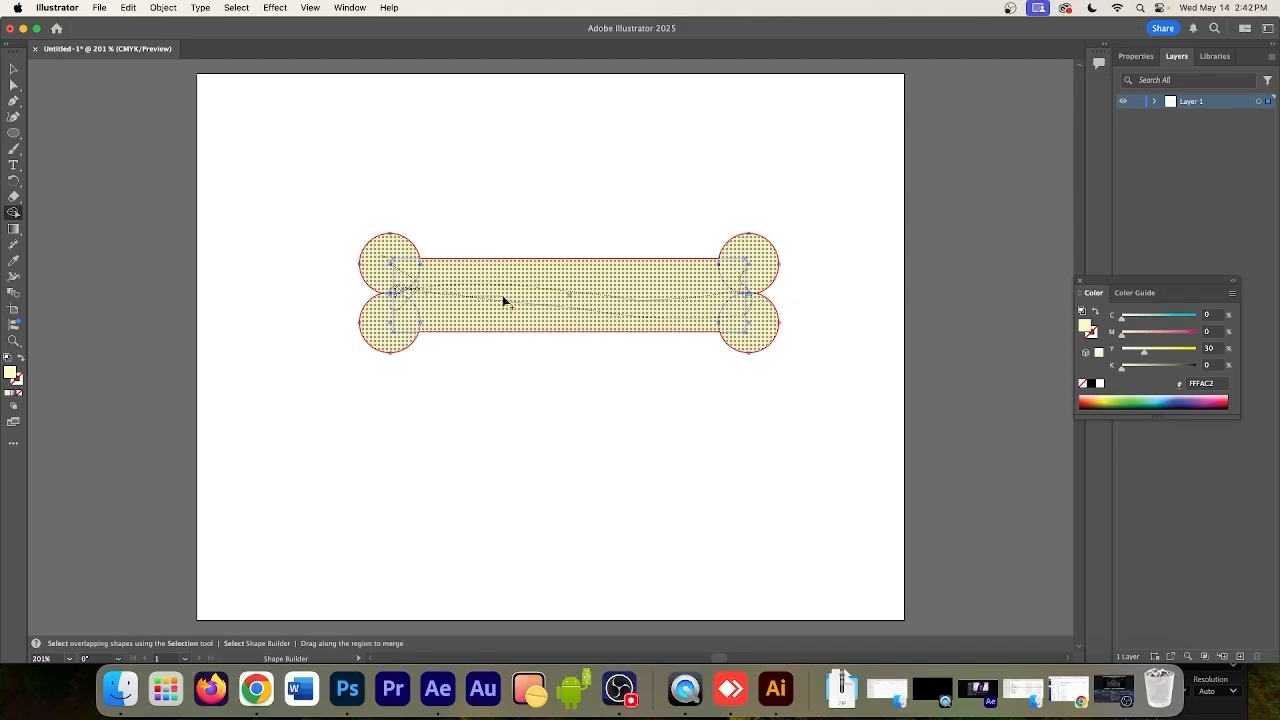
{"action": "left_click_drag", "start_coordinate": [703, 291], "coordinate": [706, 289]}
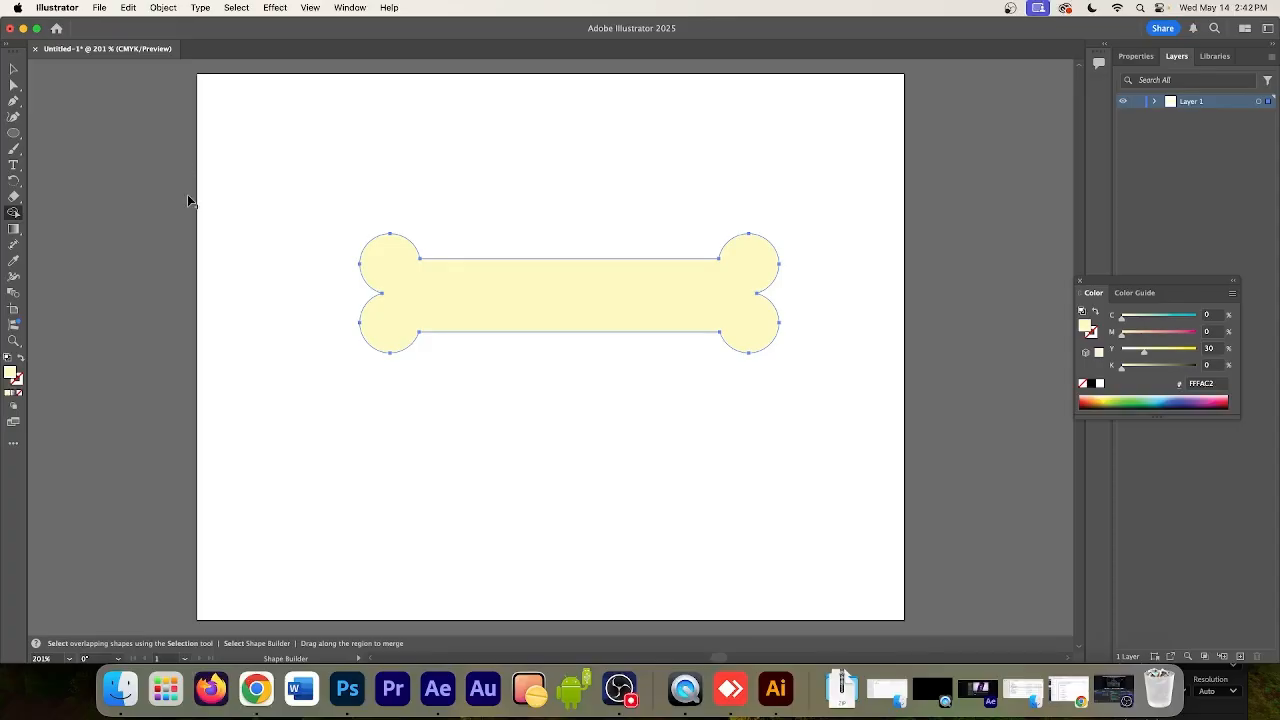
Select all anchor points of the merged bone with the Direct Selection tool
{"action": "left_click", "coordinate": [13, 85]}
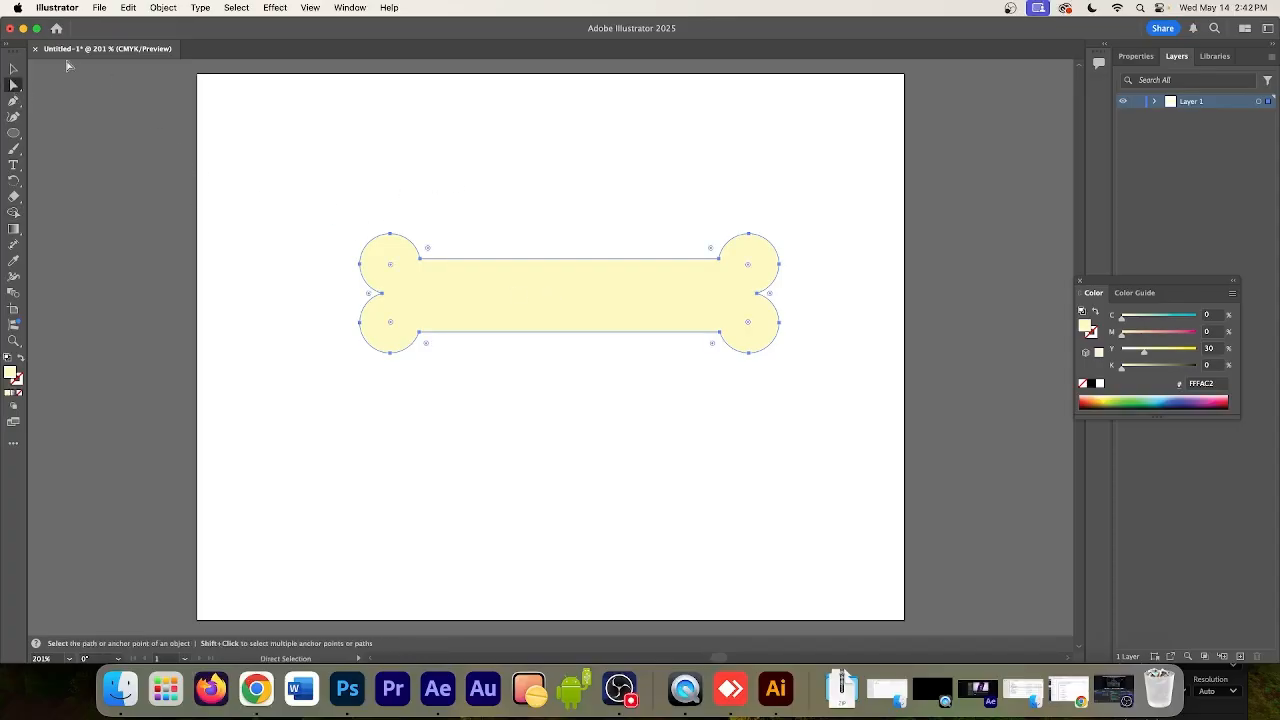
{"action": "left_click", "coordinate": [13, 68]}
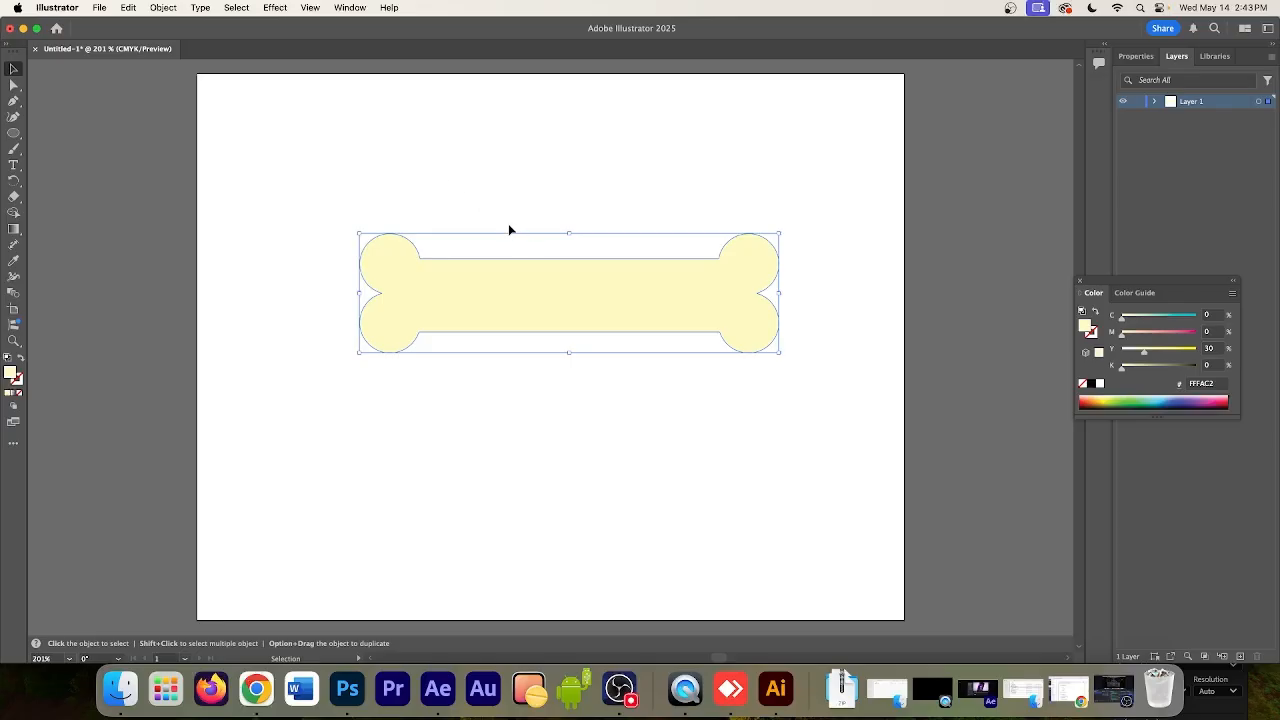
{"action": "left_click", "coordinate": [14, 85]}
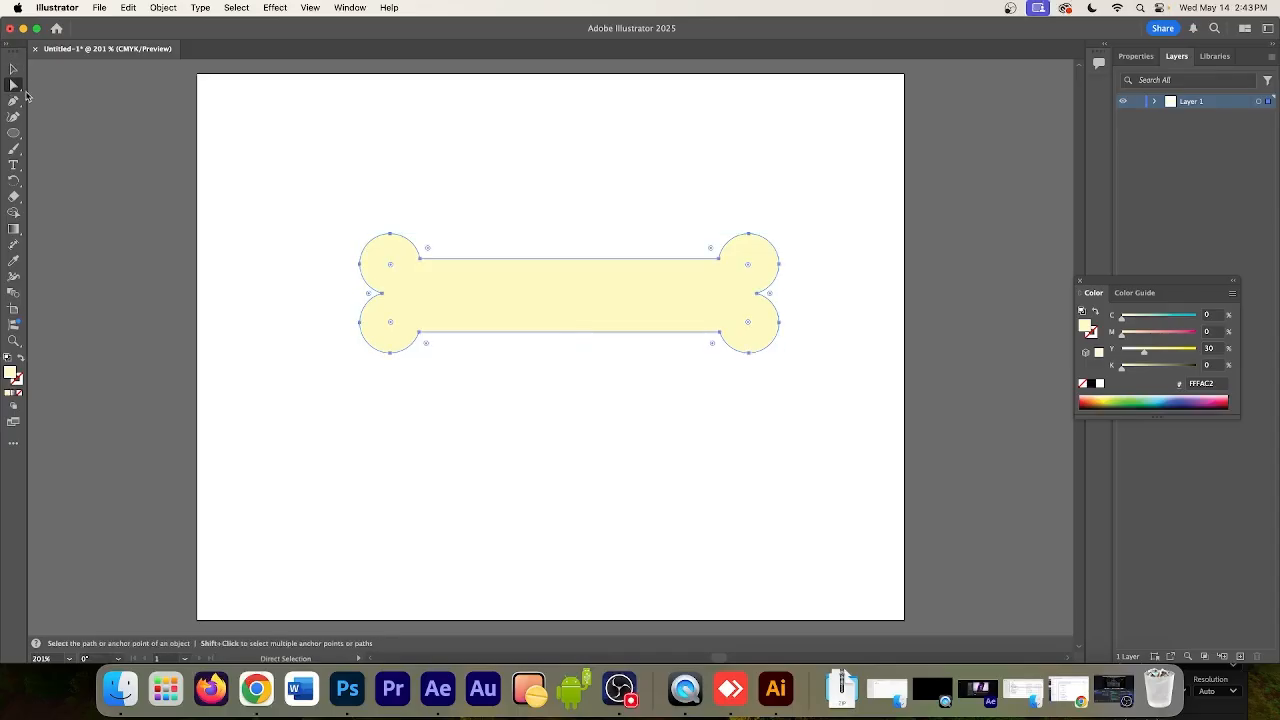
{"action": "left_click", "coordinate": [310, 176]}
{"action": "left_click_drag", "start_coordinate": [281, 184], "coordinate": [818, 382]}
{"action": "left_click", "coordinate": [18, 88]}
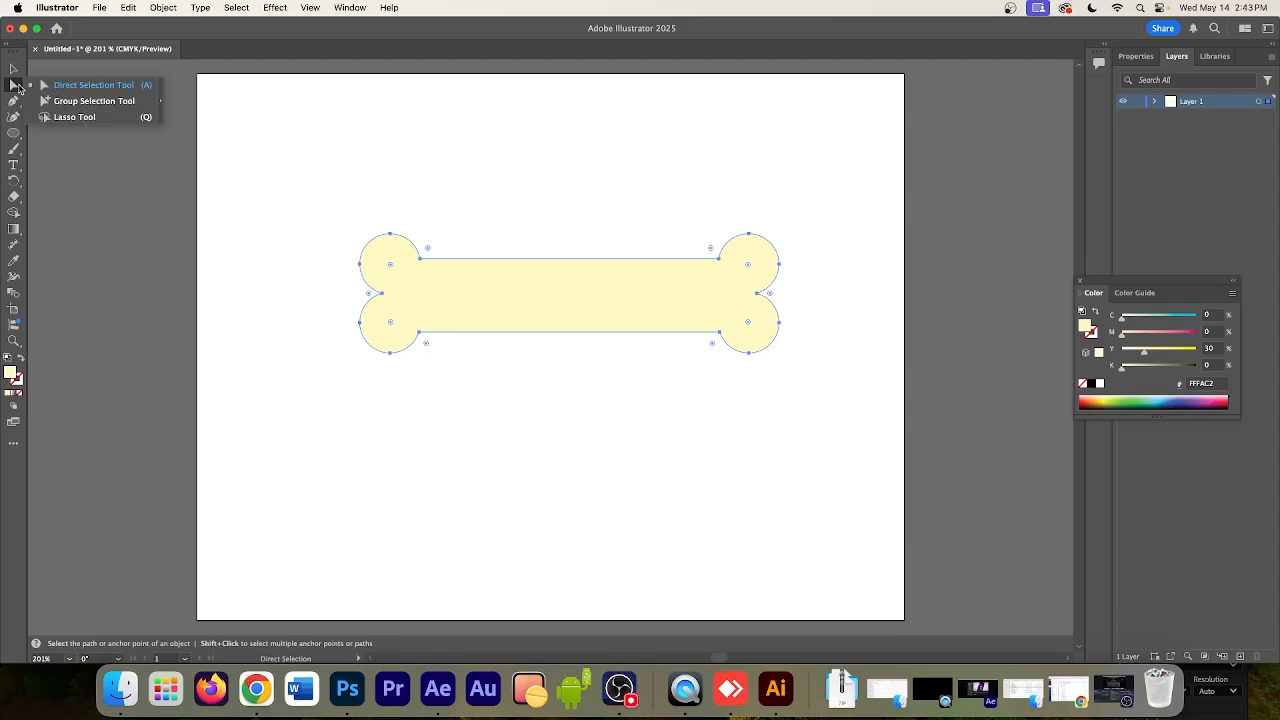
{"action": "left_click", "coordinate": [84, 88]}
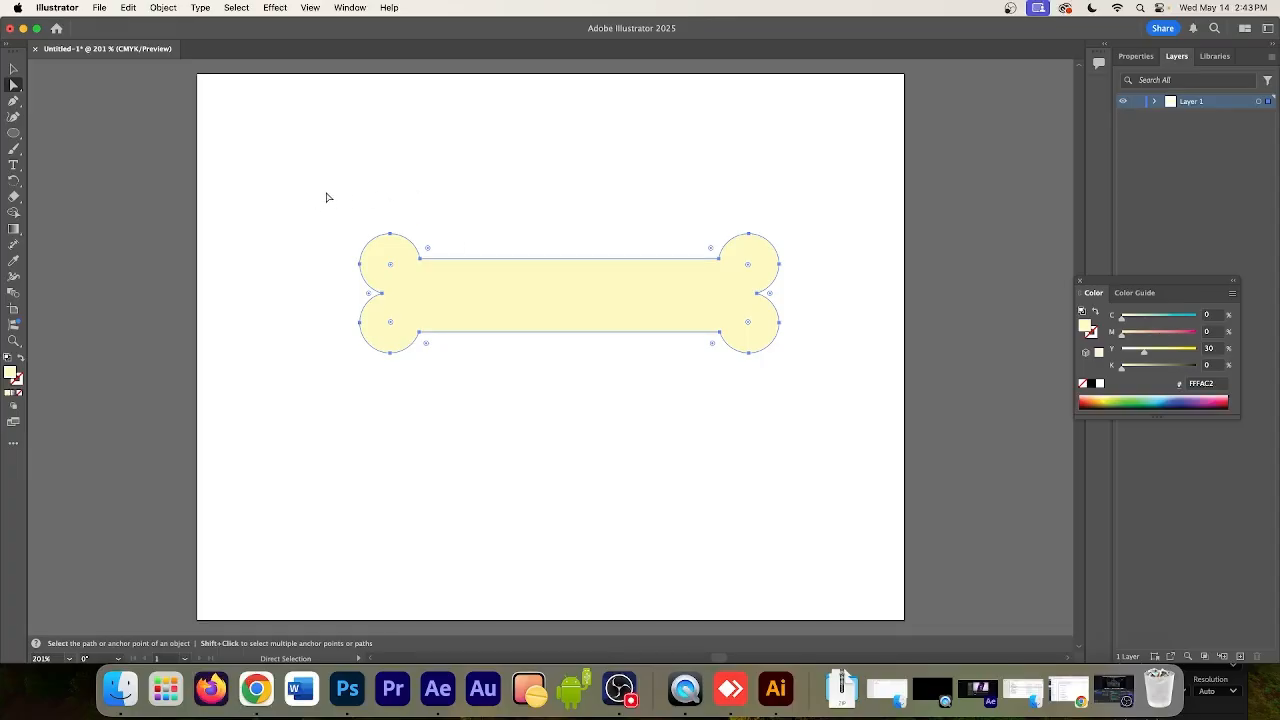
{"action": "left_click_drag", "start_coordinate": [313, 190], "coordinate": [832, 395]}
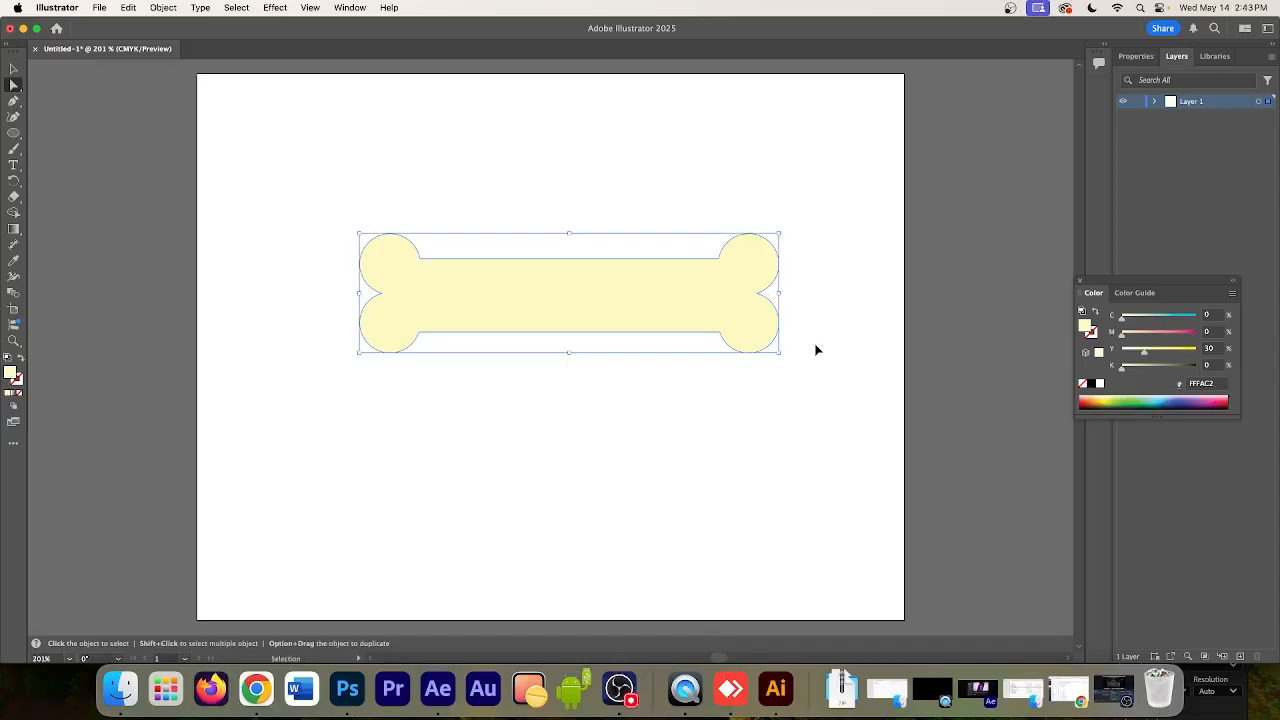
Switch to After Effects and create a 1920x1080 composition at 24 fps with a 30-second duration
{"action": "left_click", "coordinate": [437, 690]}
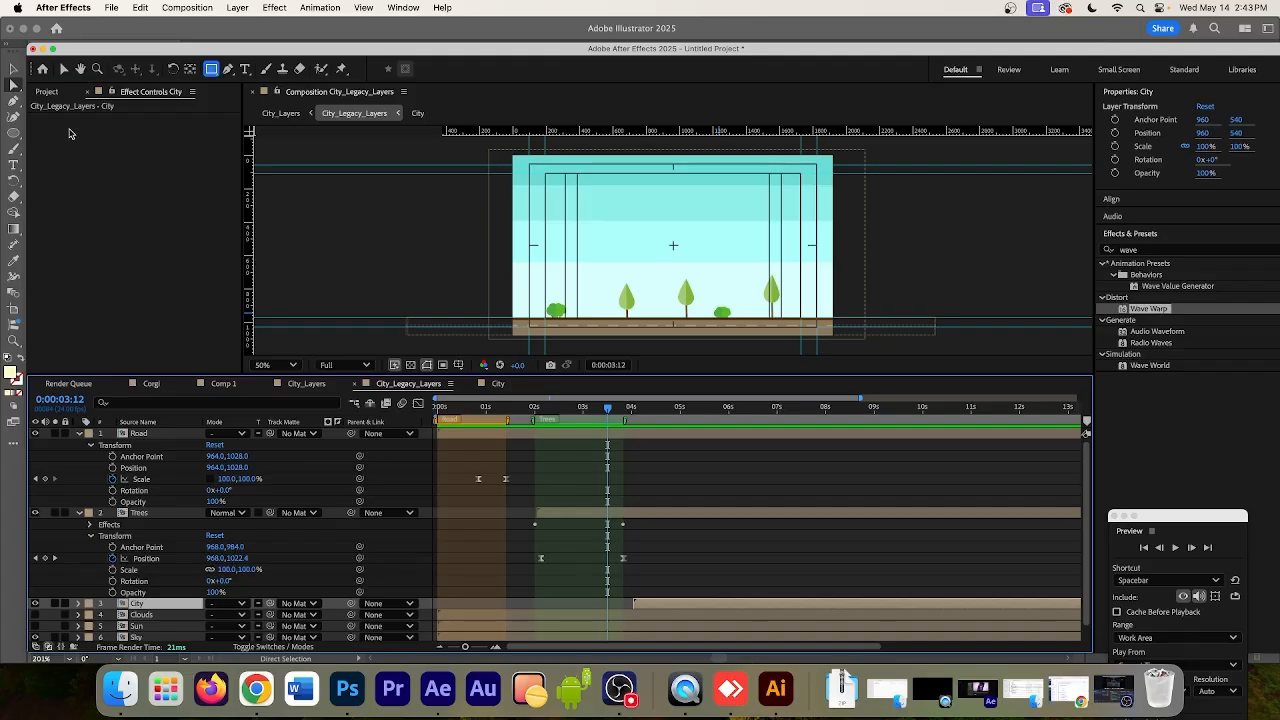
{"action": "left_click", "coordinate": [46, 93]}
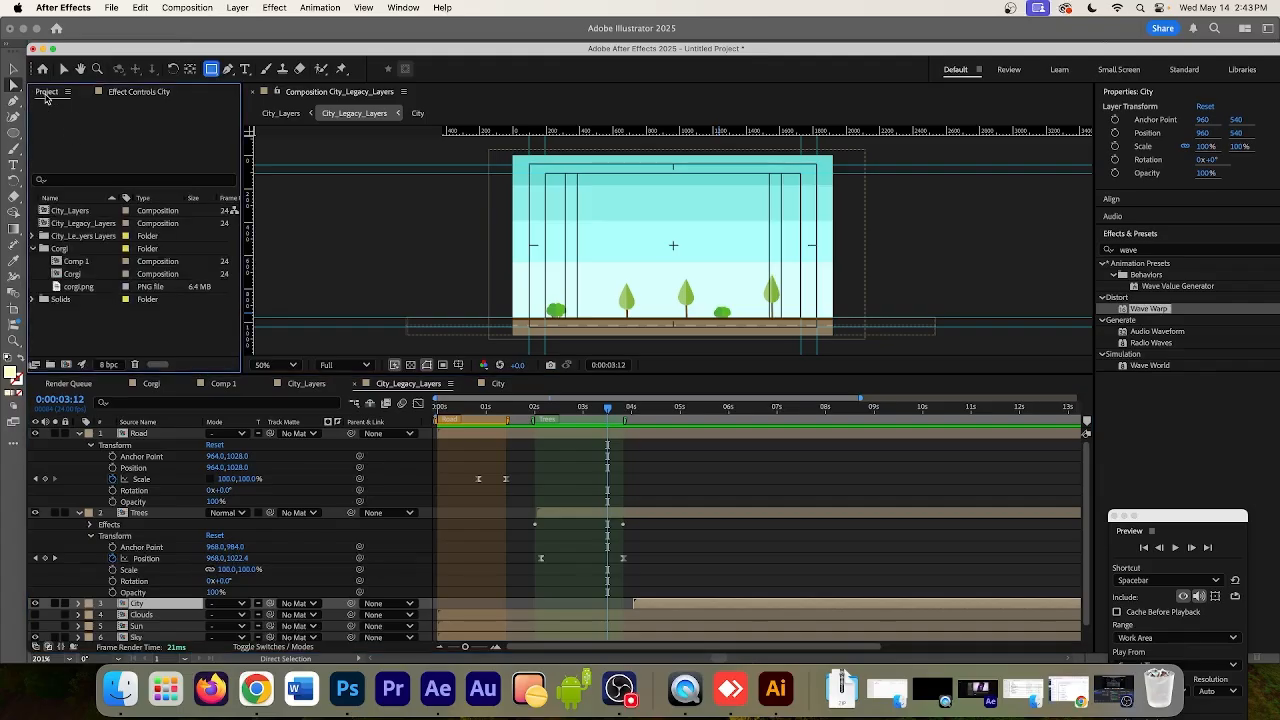
{"action": "left_click", "coordinate": [65, 365]}
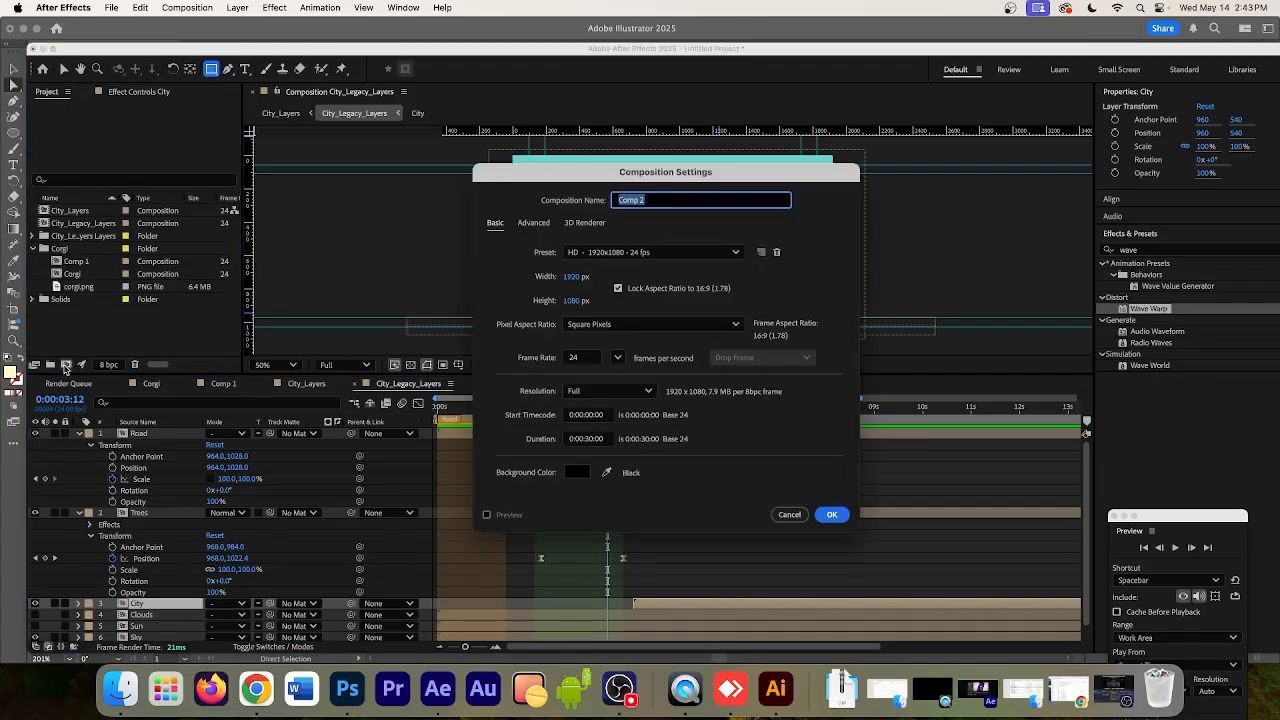
{"action": "left_click", "coordinate": [832, 514]}
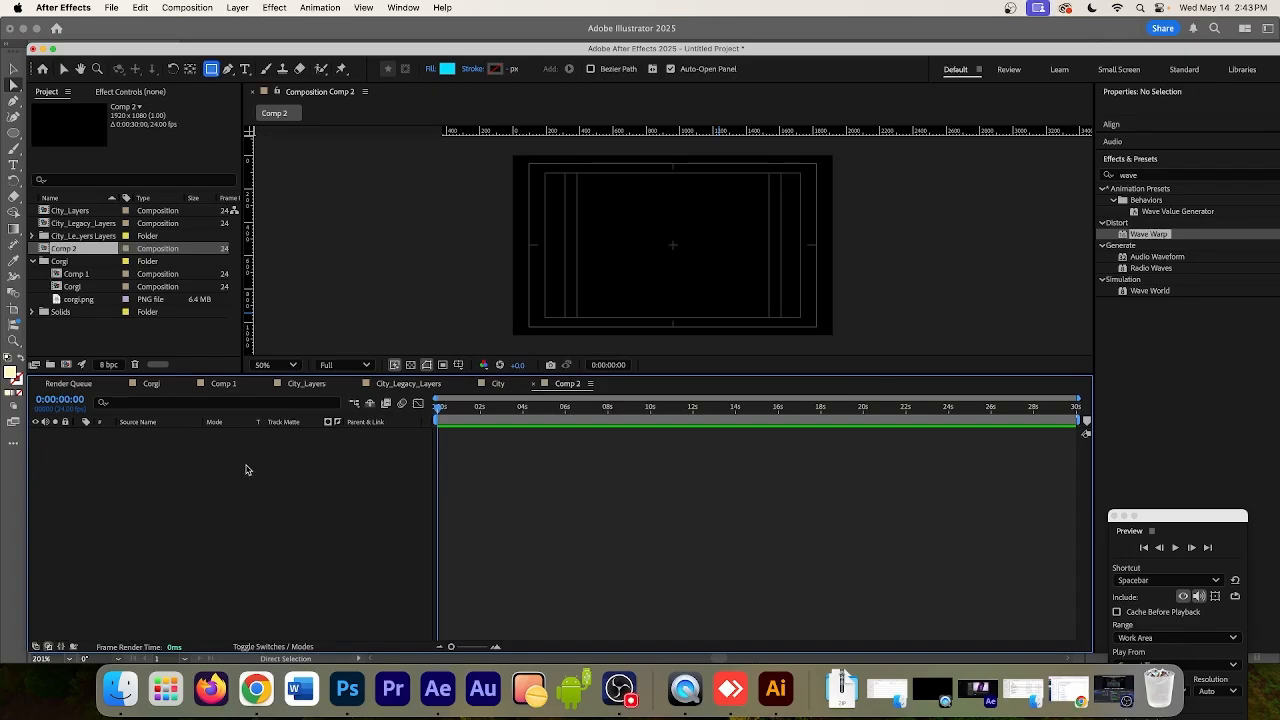
Add an empty shape layer to the new composition
{"action": "left_click", "coordinate": [237, 7]}
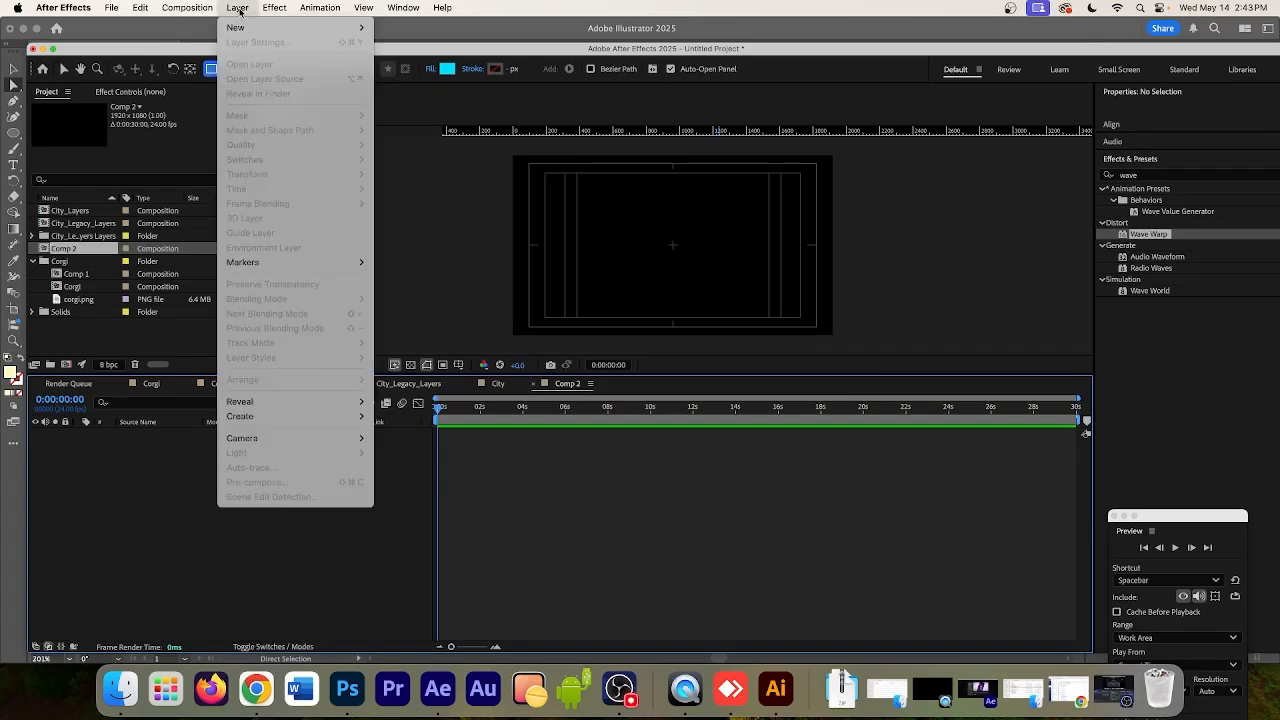
{"action": "mouse_move", "coordinate": [240, 27]}
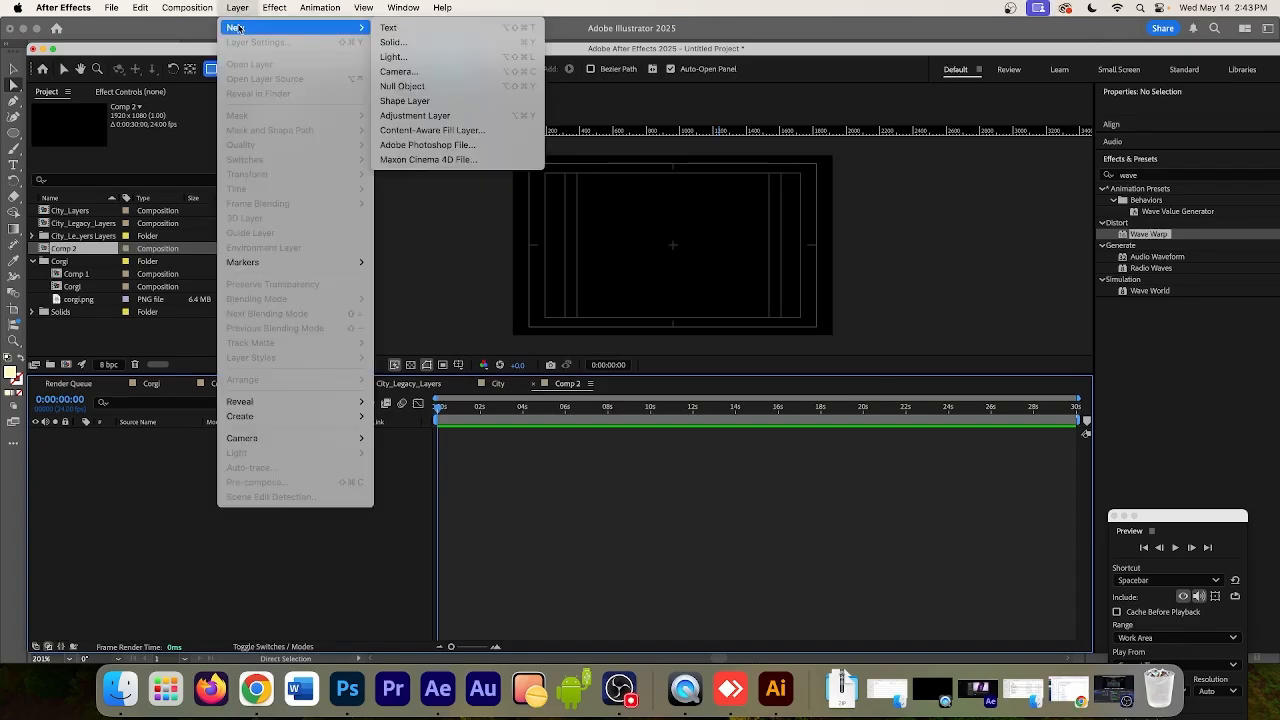
{"action": "left_click", "coordinate": [416, 106]}
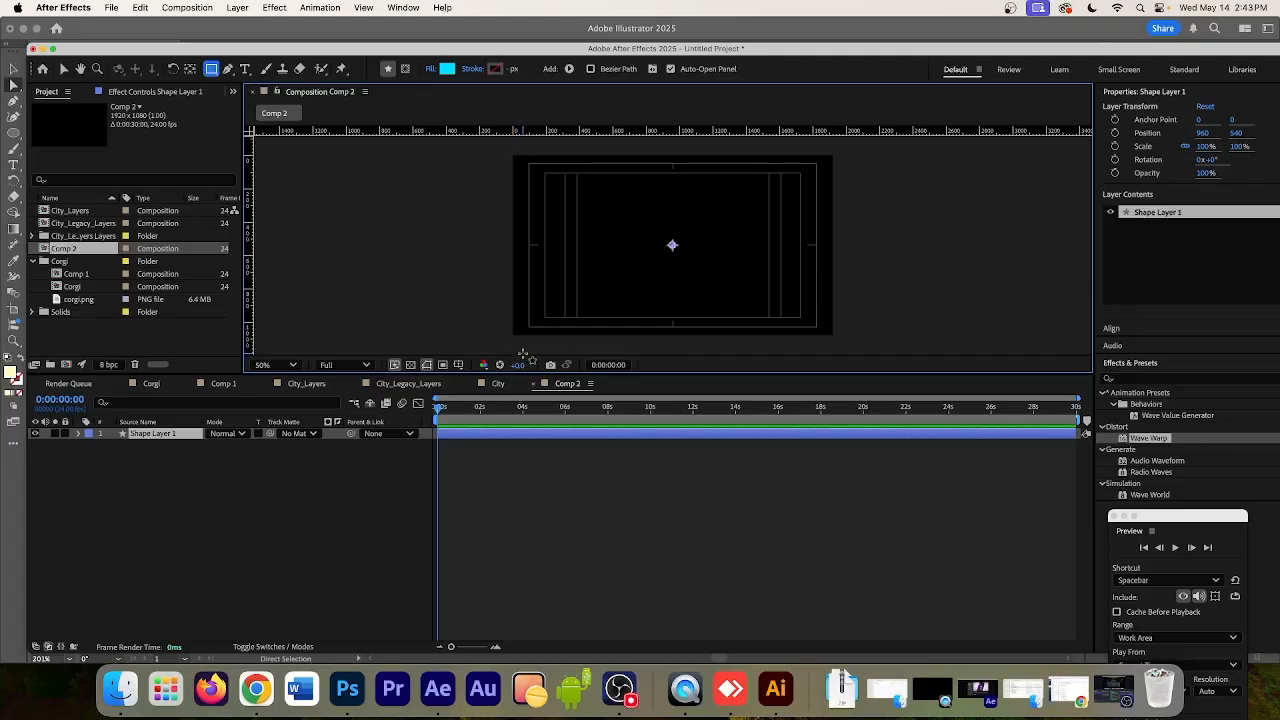
{"action": "left_click", "coordinate": [212, 70]}
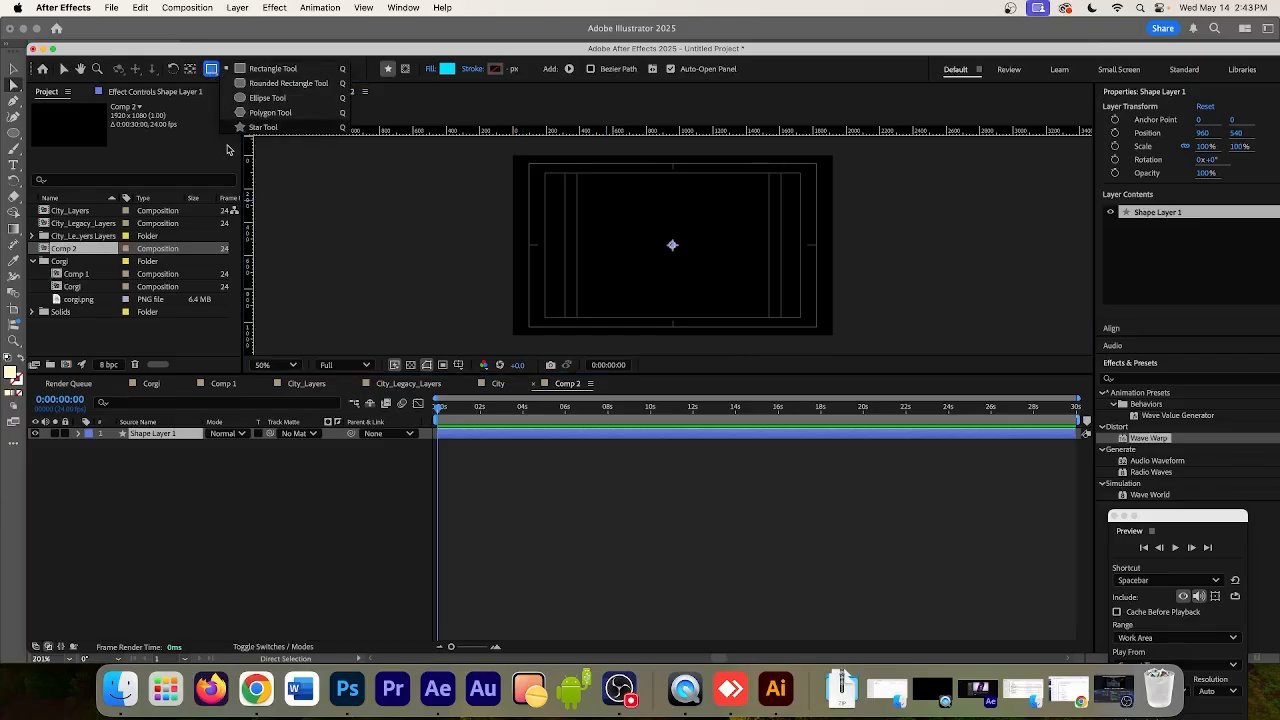
{"action": "left_click", "coordinate": [174, 440]}
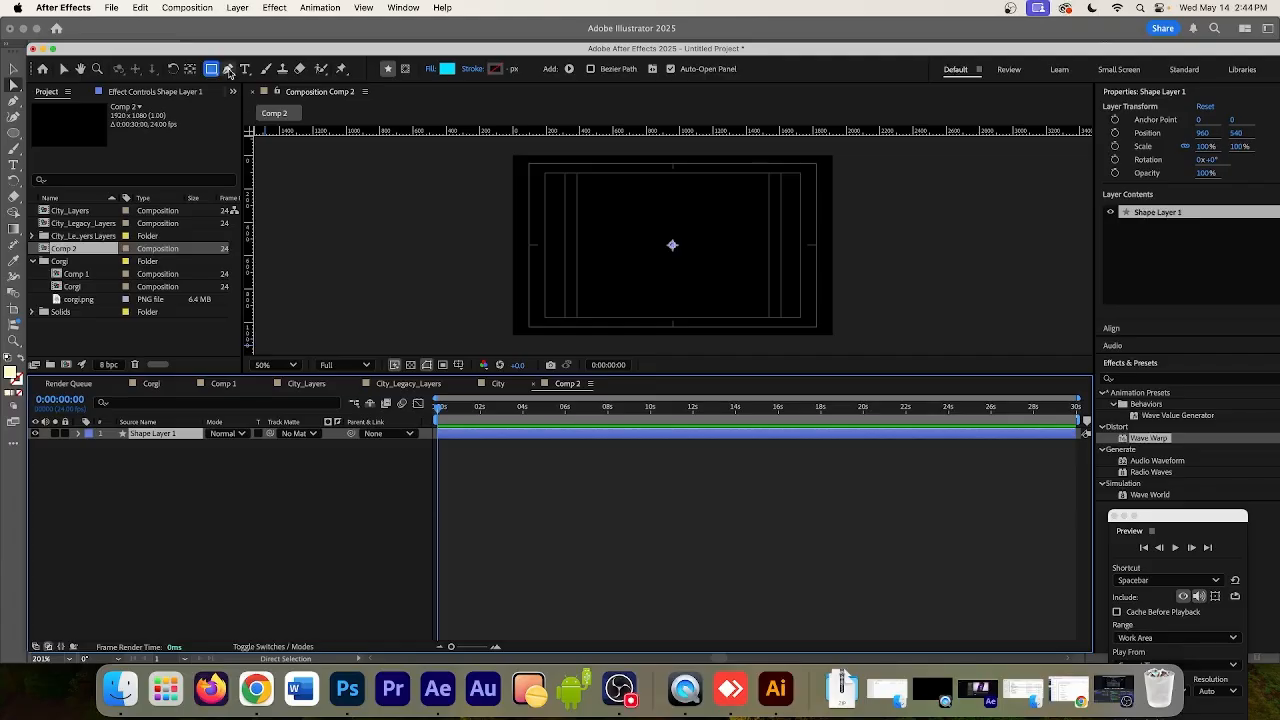
Place a single Pen tool point at the composition's centre on the shape layer
{"action": "left_click", "coordinate": [78, 434]}
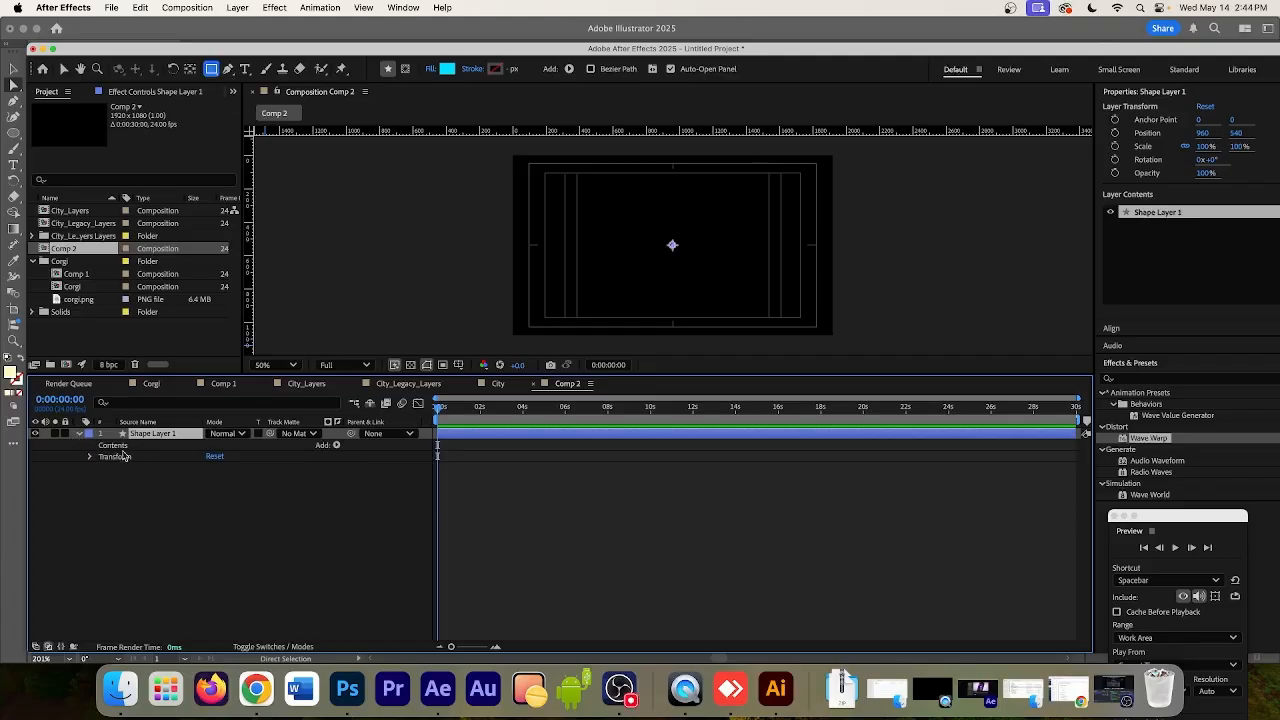
{"action": "left_click", "coordinate": [115, 448]}
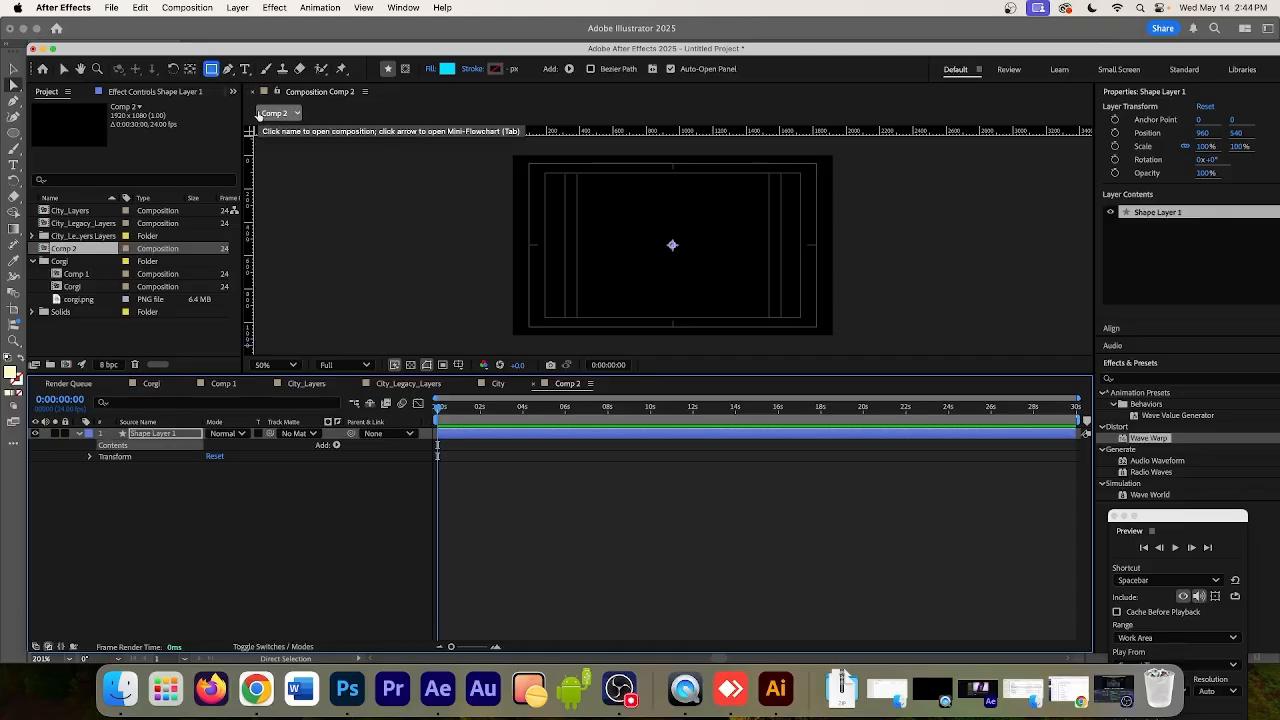
{"action": "left_click", "coordinate": [228, 70]}
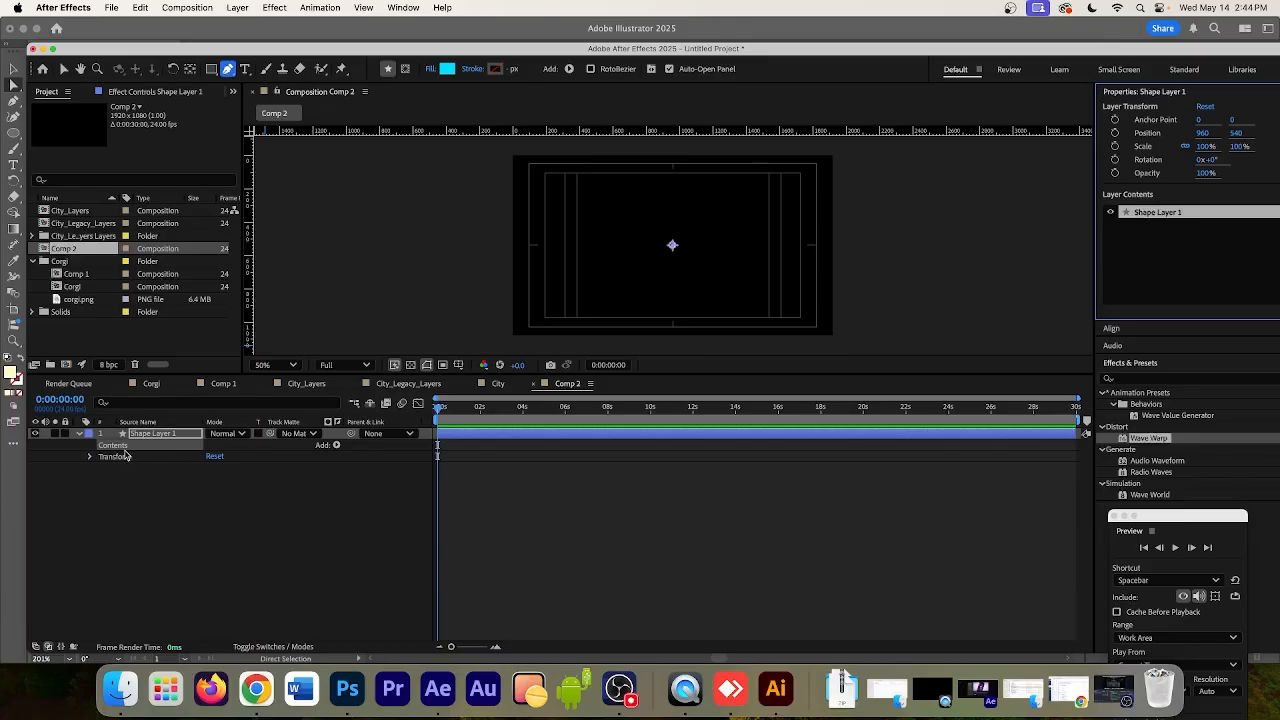
{"action": "left_click", "coordinate": [673, 244]}
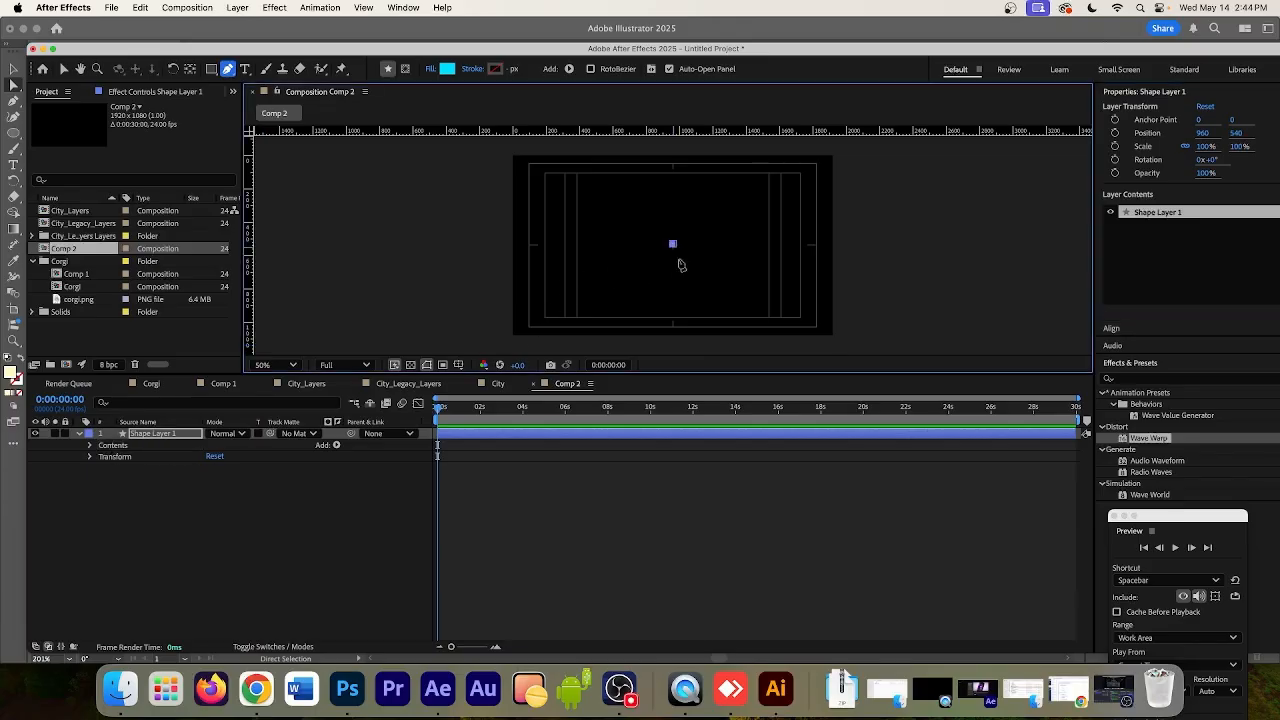
Expand the new shape down to its Path property and set a Path keyframe at 0:00:00:00
{"action": "left_click", "coordinate": [90, 446]}
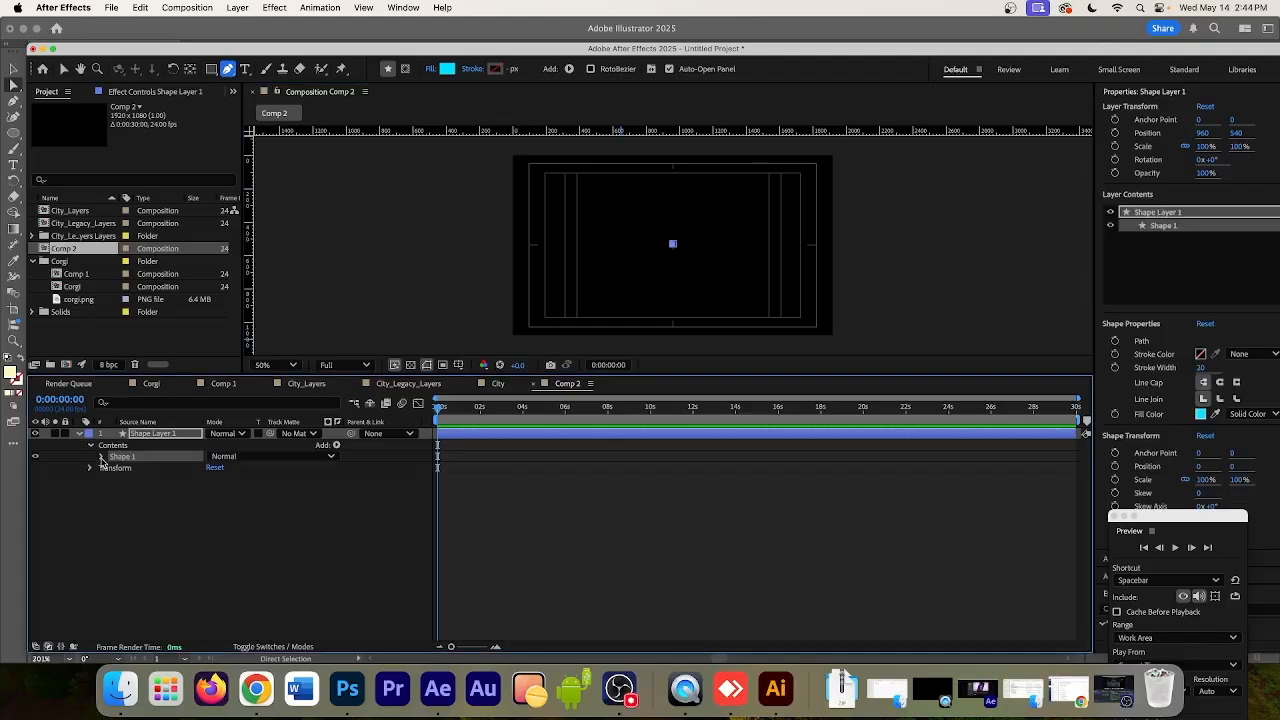
{"action": "left_click", "coordinate": [101, 457]}
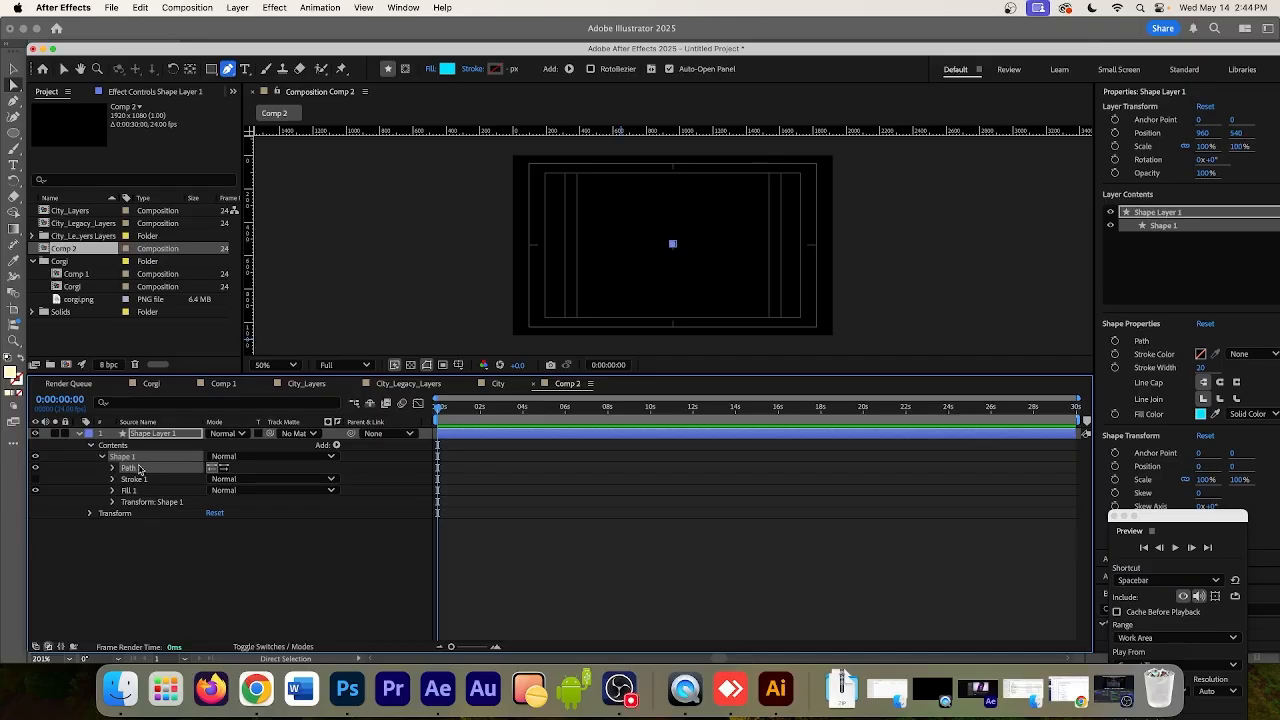
{"action": "left_click", "coordinate": [112, 468]}
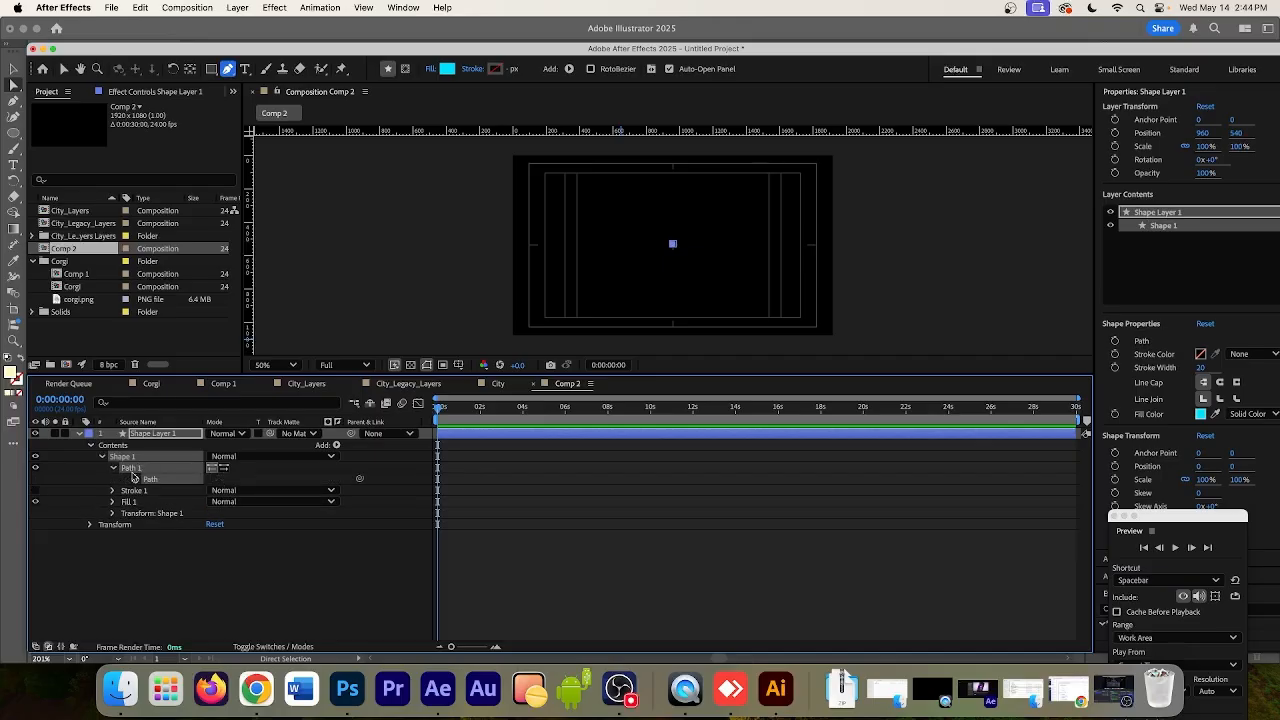
{"action": "scroll", "coordinate": [703, 244], "scroll_direction": "down", "scroll_amount": 2}
{"action": "scroll", "coordinate": [703, 244], "scroll_direction": "up", "scroll_amount": 4}
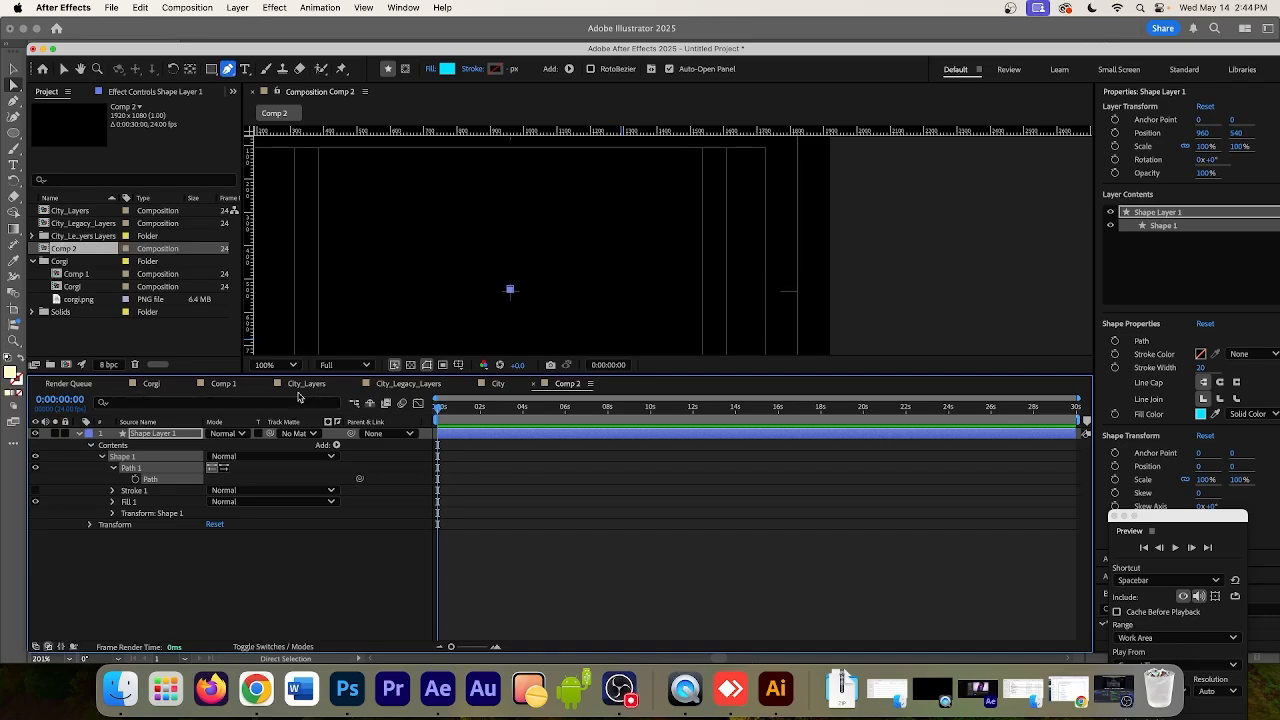
{"action": "left_click", "coordinate": [135, 479]}
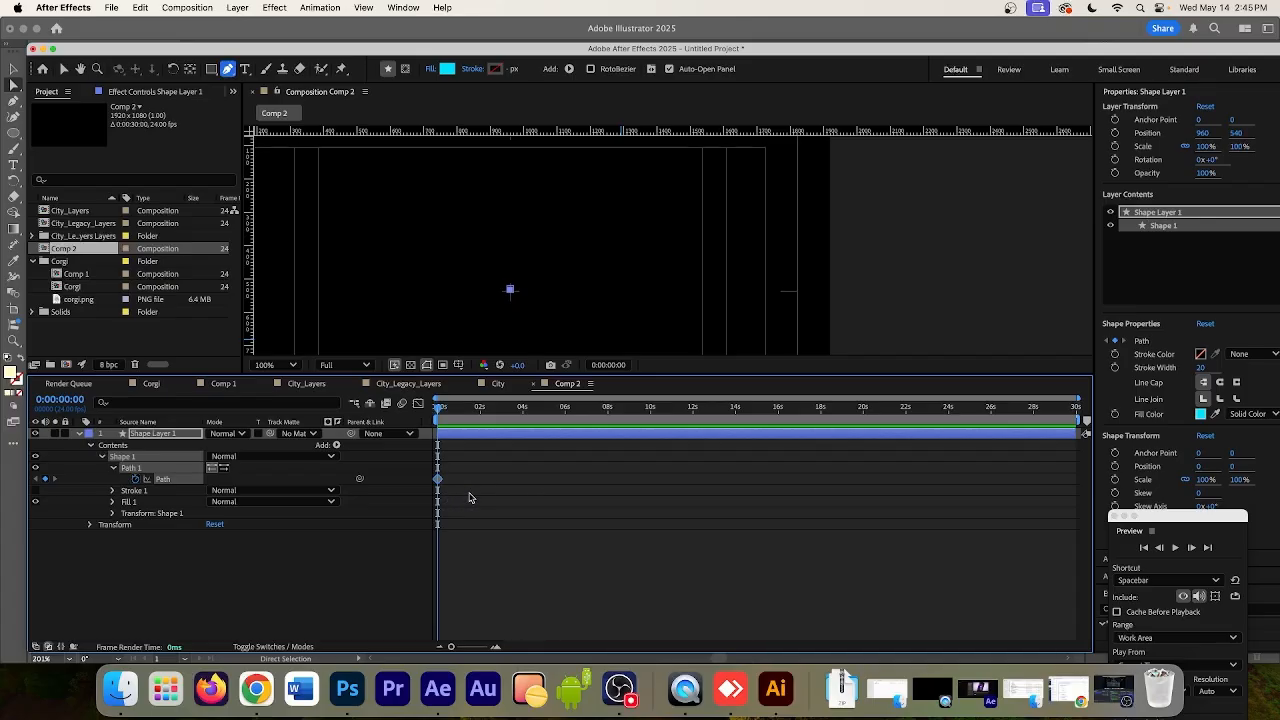
{"action": "left_click_drag", "start_coordinate": [439, 411], "coordinate": [436, 413]}
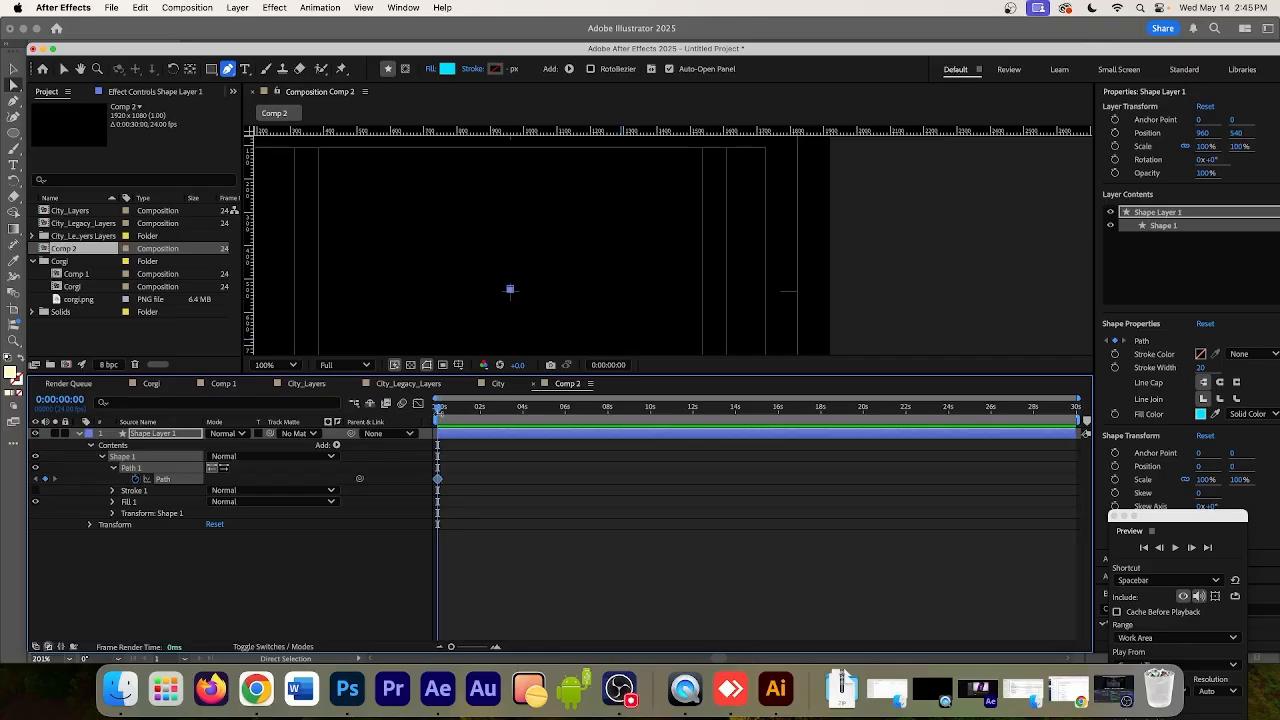
Switch to Illustrator and copy the bone's outline with all its anchor points selected
{"action": "left_click", "coordinate": [775, 689]}
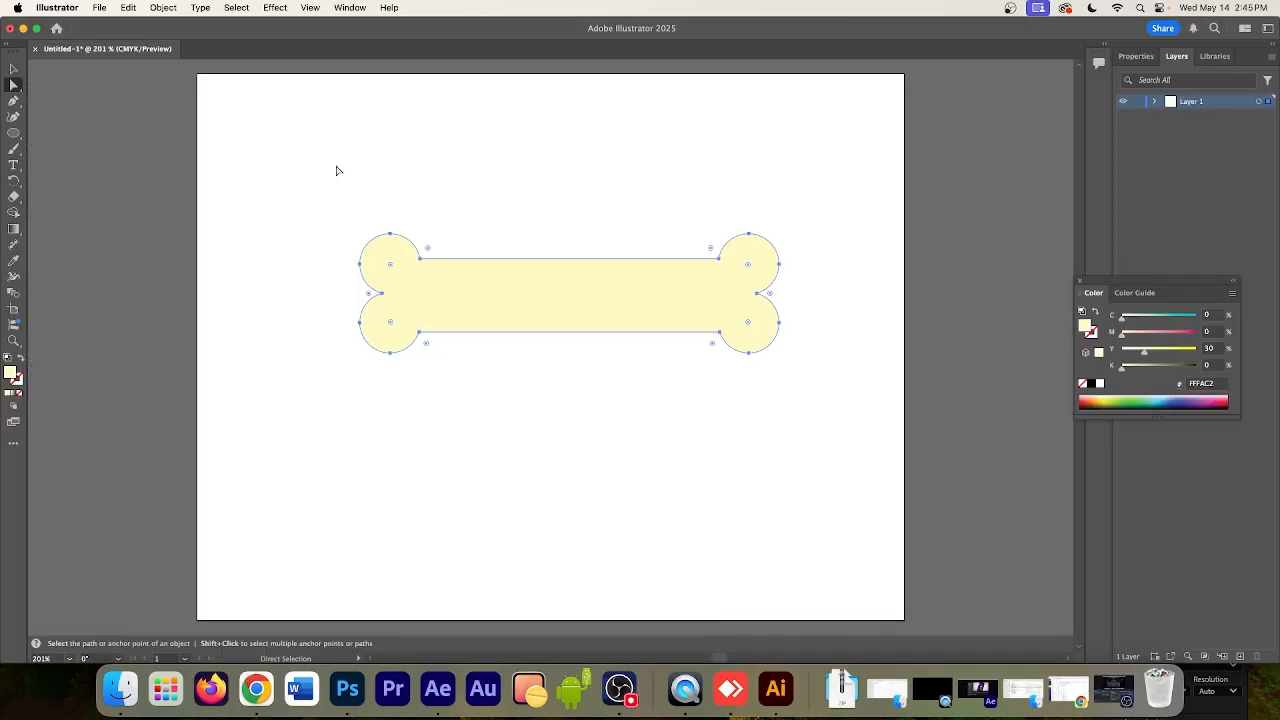
{"action": "left_click_drag", "start_coordinate": [333, 171], "coordinate": [831, 423]}
{"action": "key", "text": "v"}
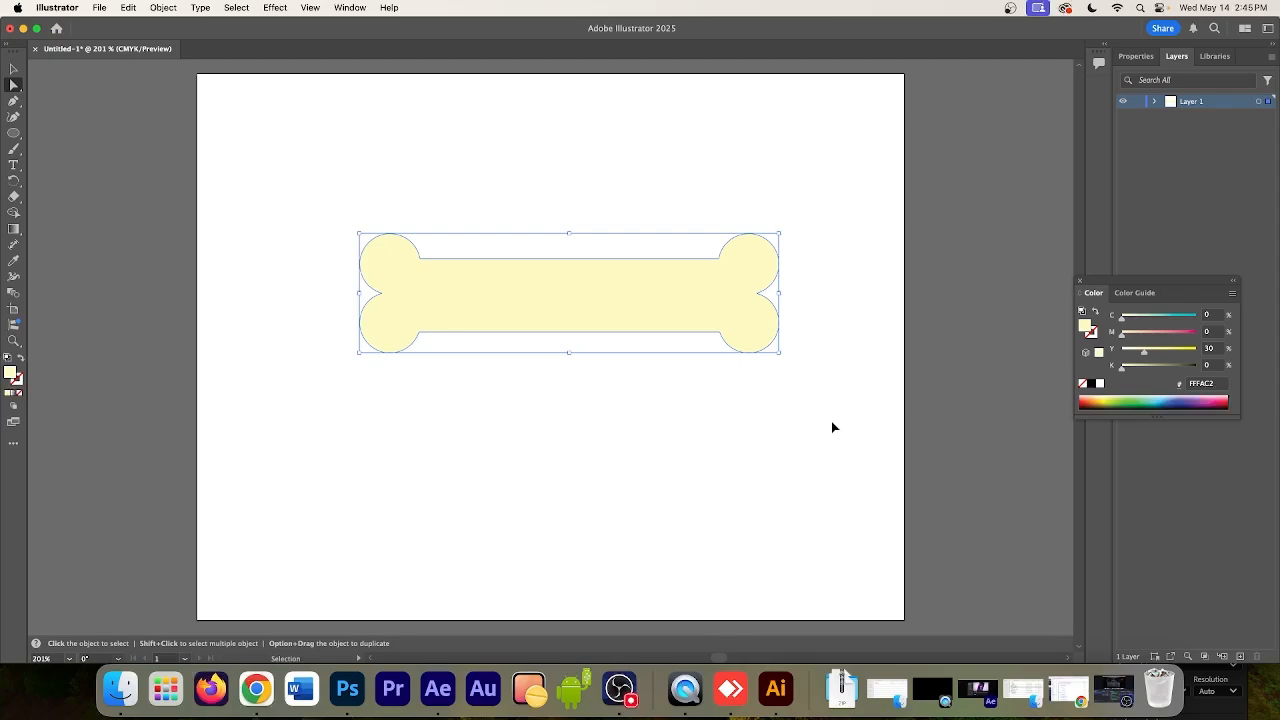
{"action": "key", "text": "a"}
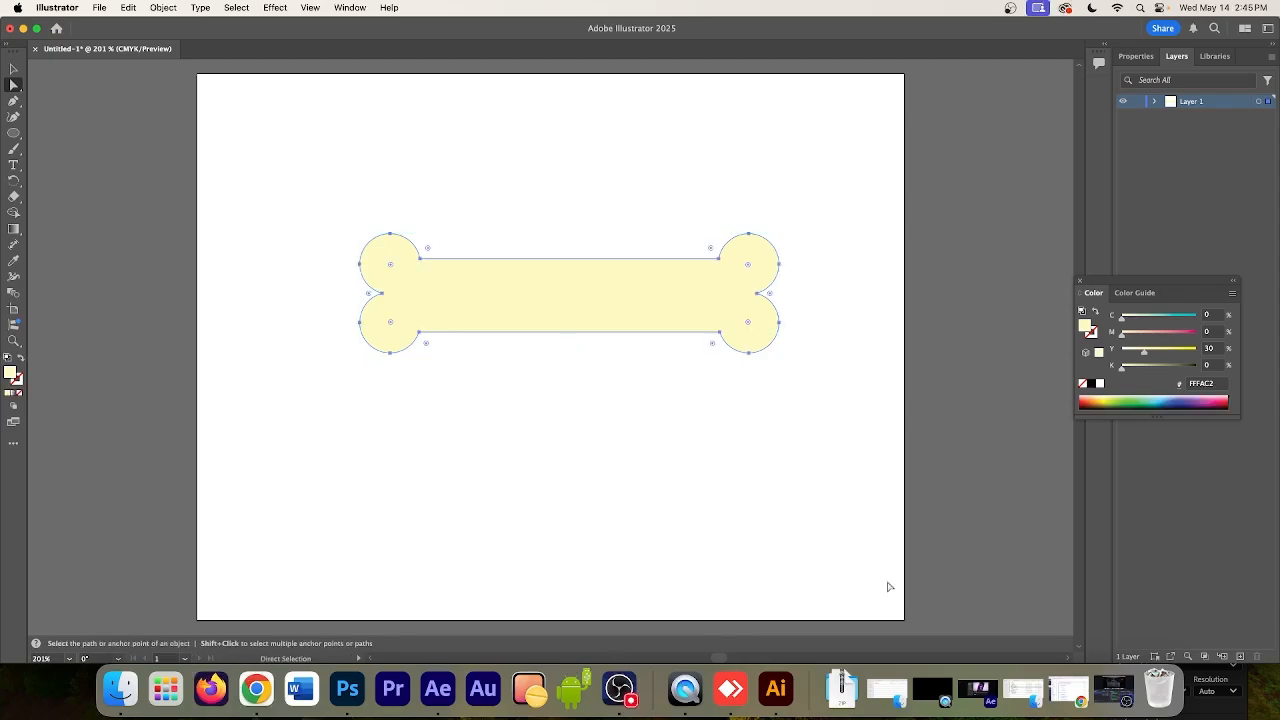
Switch to After Effects and paste the bone outline into the shape's Path property
{"action": "left_click", "coordinate": [446, 697]}
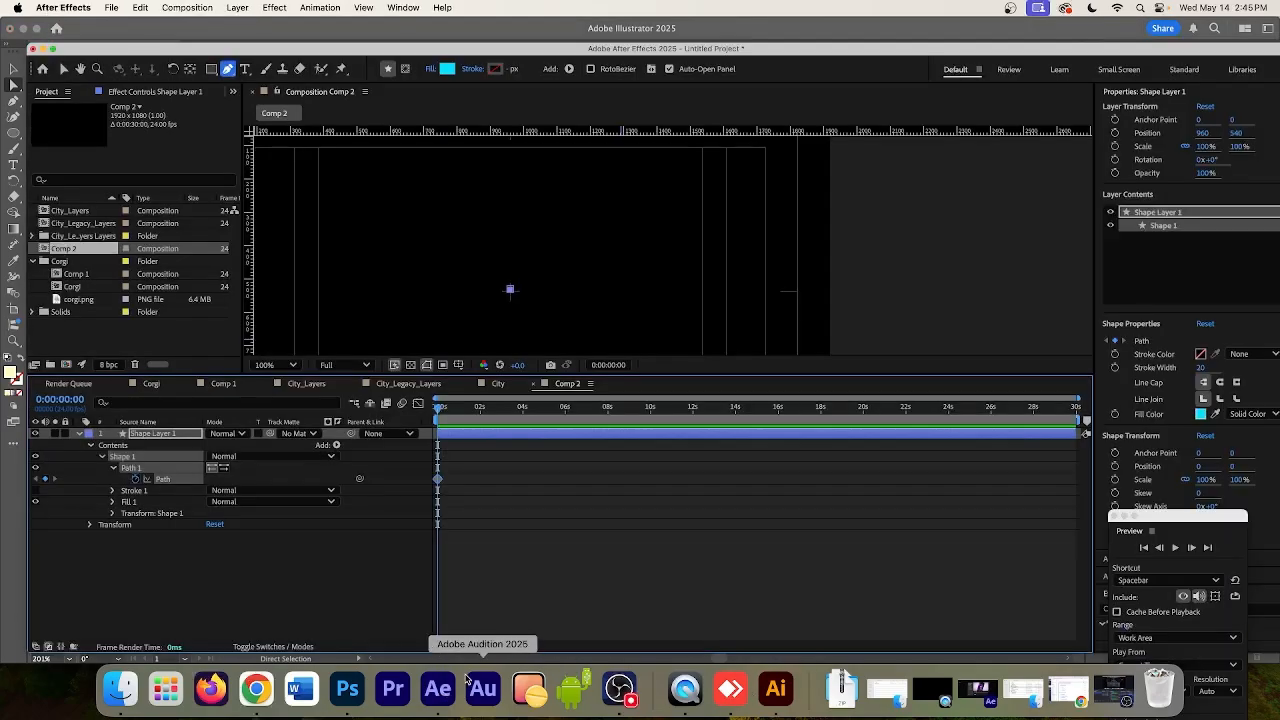
{"action": "left_click", "coordinate": [541, 471]}
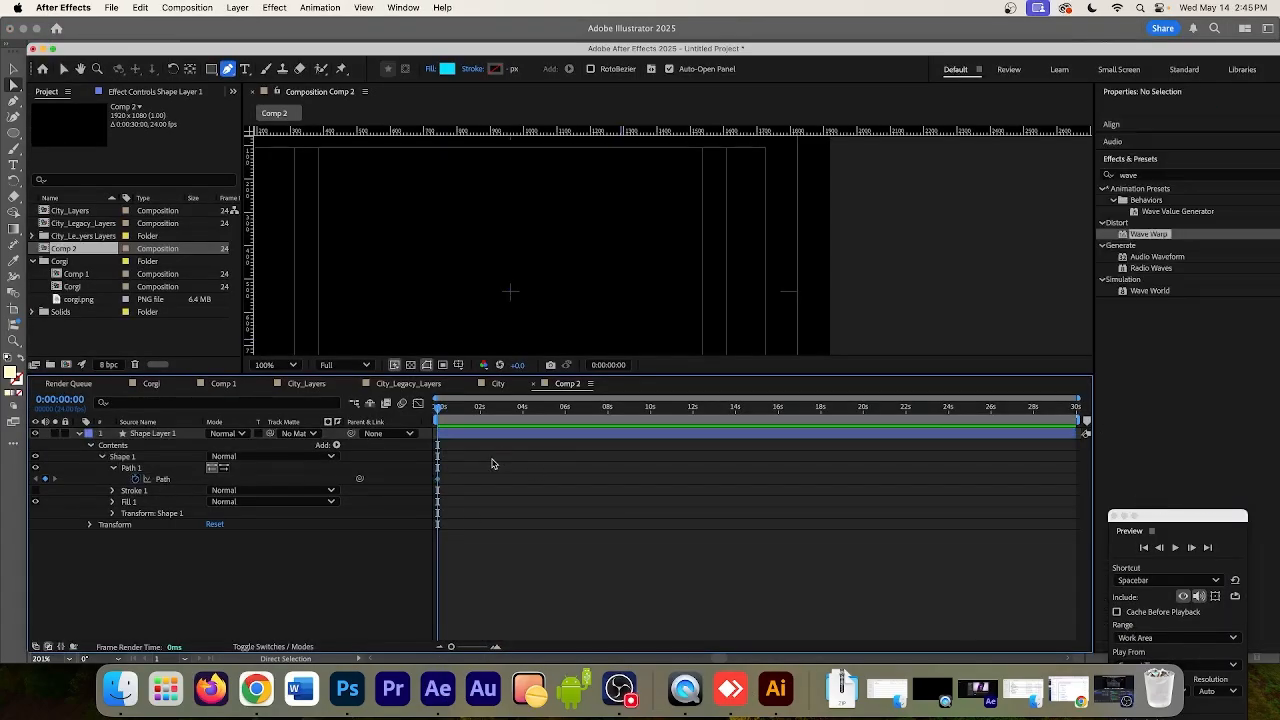
{"action": "left_click", "coordinate": [182, 484]}
{"action": "key", "text": "super+v"}
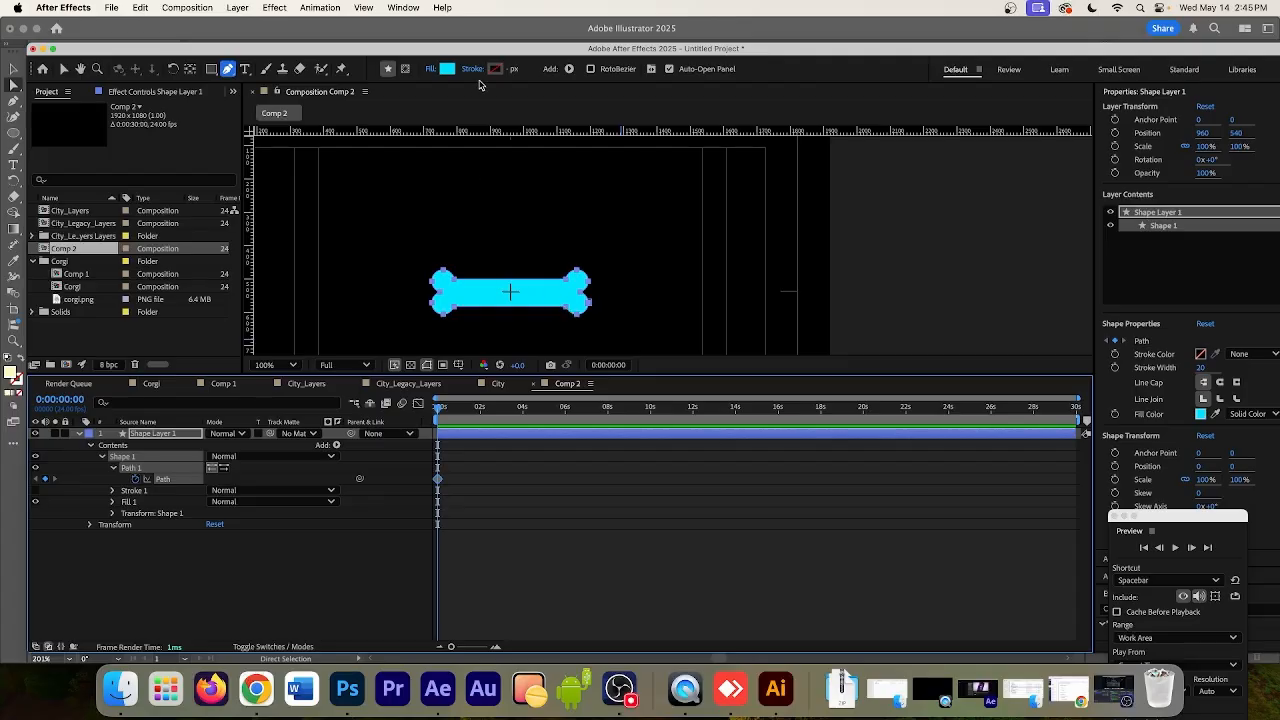
Set the bone shape's fill colour to pale cream, hex F6EAA5
{"action": "left_click", "coordinate": [447, 71]}
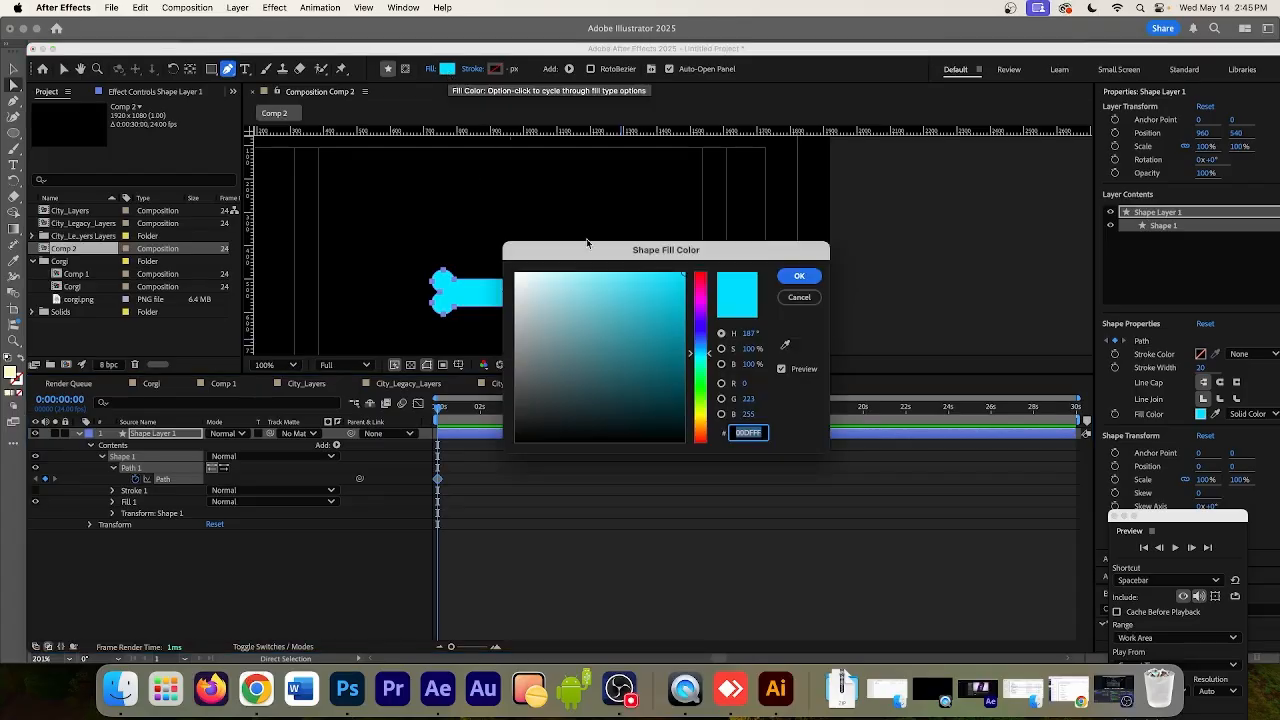
{"action": "left_click", "coordinate": [705, 412]}
{"action": "left_click_drag", "start_coordinate": [705, 412], "coordinate": [706, 408]}
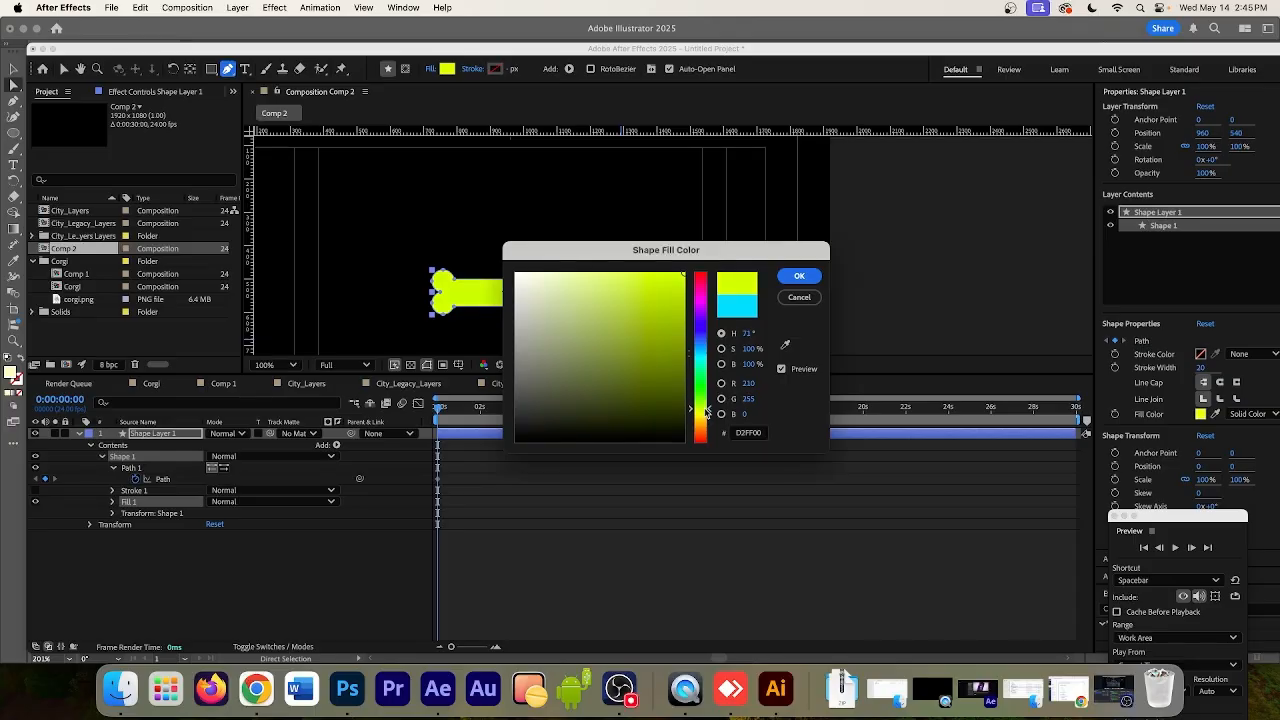
{"action": "left_click", "coordinate": [538, 277]}
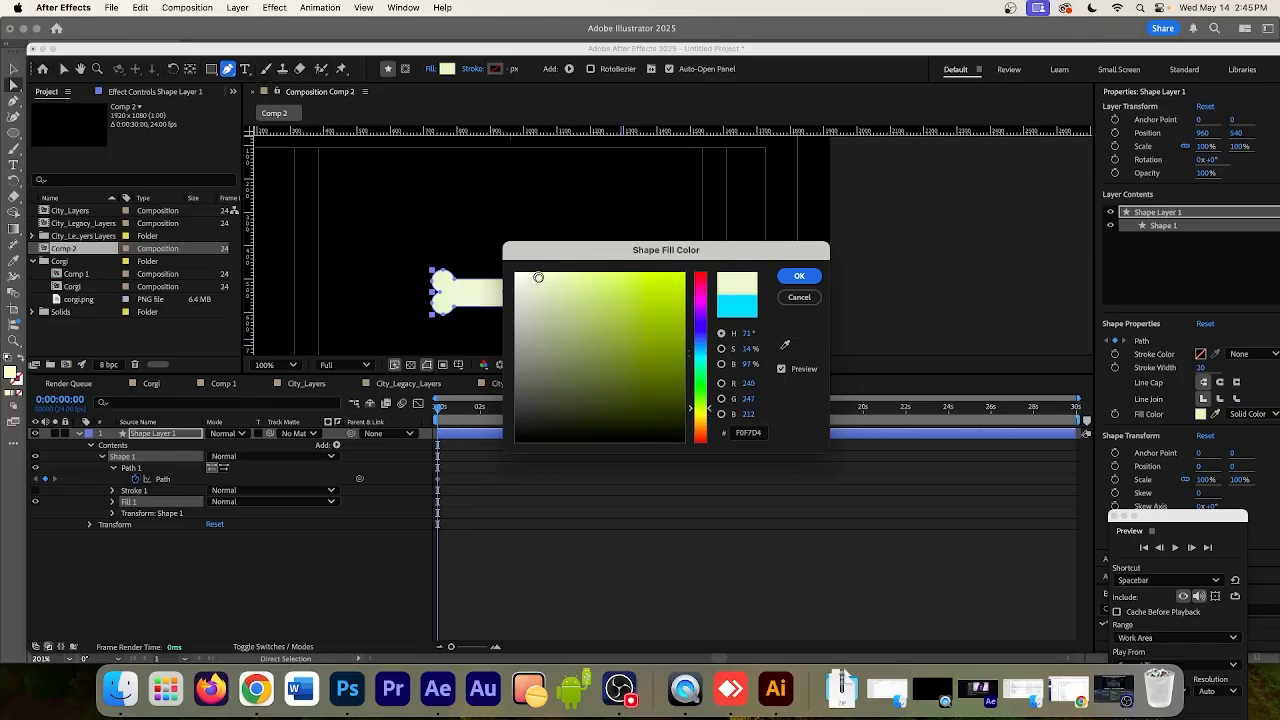
{"action": "left_click", "coordinate": [708, 419]}
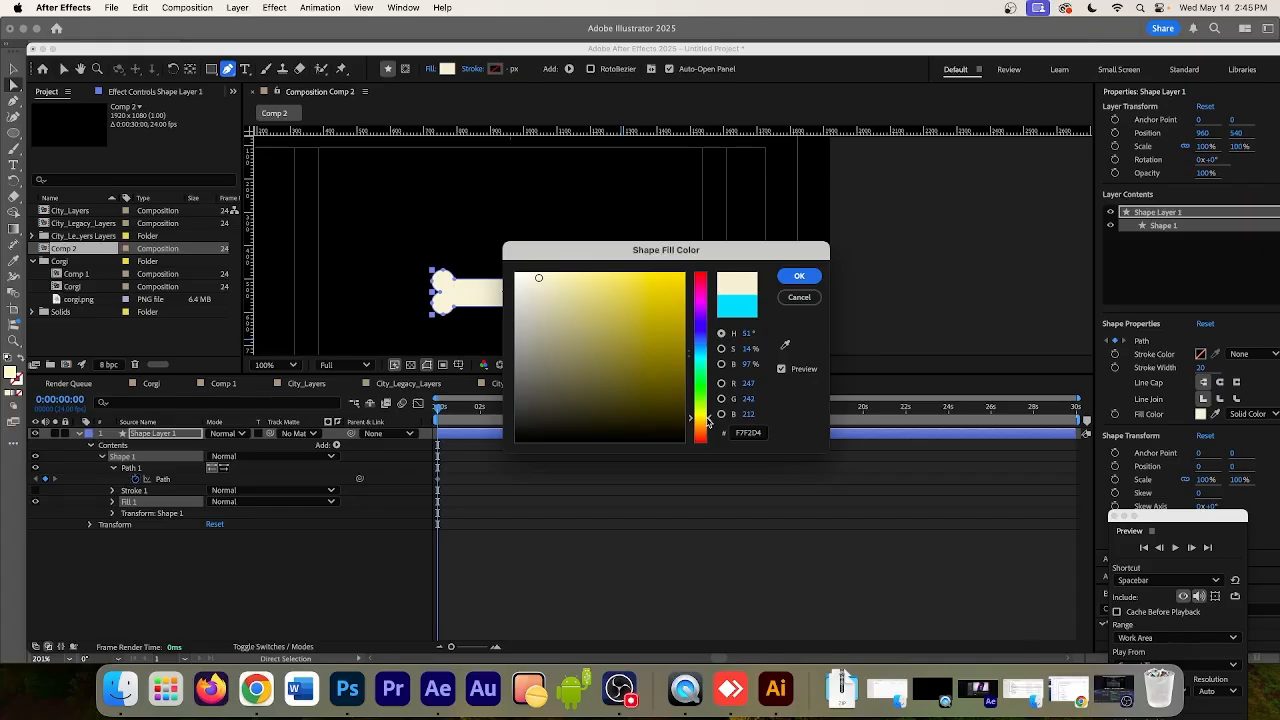
{"action": "left_click", "coordinate": [542, 276]}
{"action": "left_click_drag", "start_coordinate": [542, 276], "coordinate": [539, 279]}
{"action": "left_click_drag", "start_coordinate": [540, 278], "coordinate": [569, 277]}
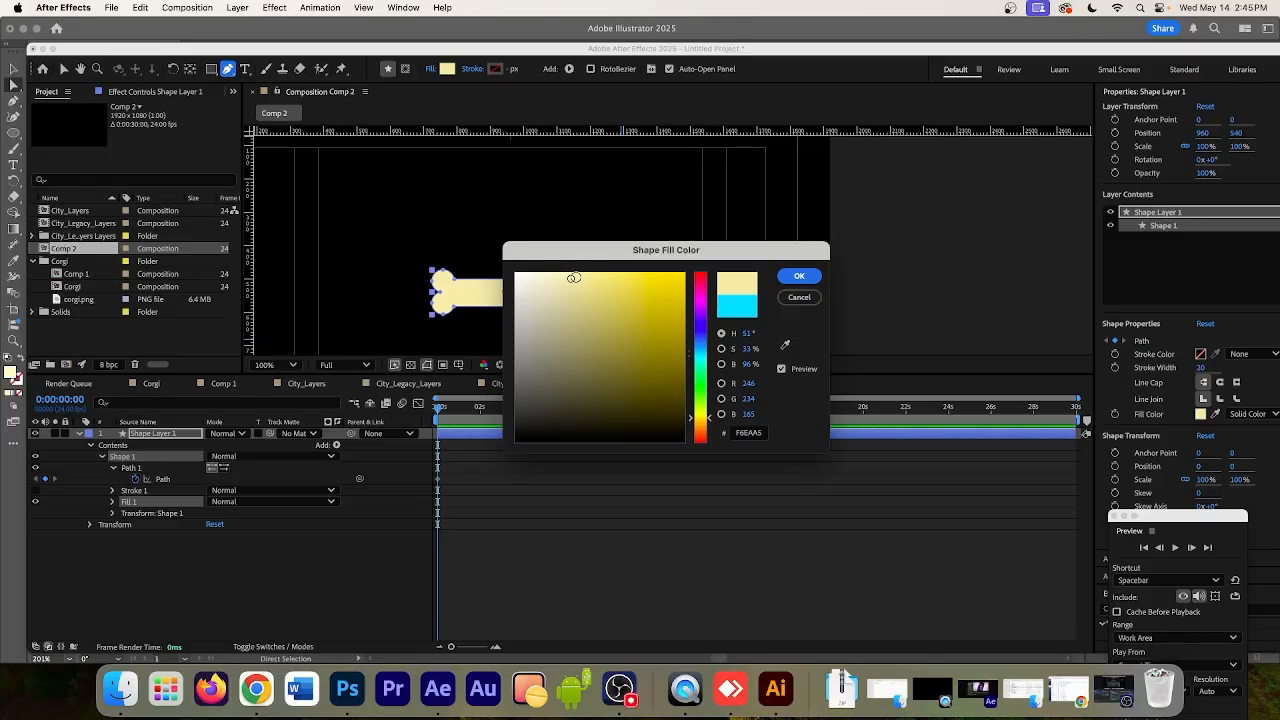
{"action": "left_click", "coordinate": [806, 277]}
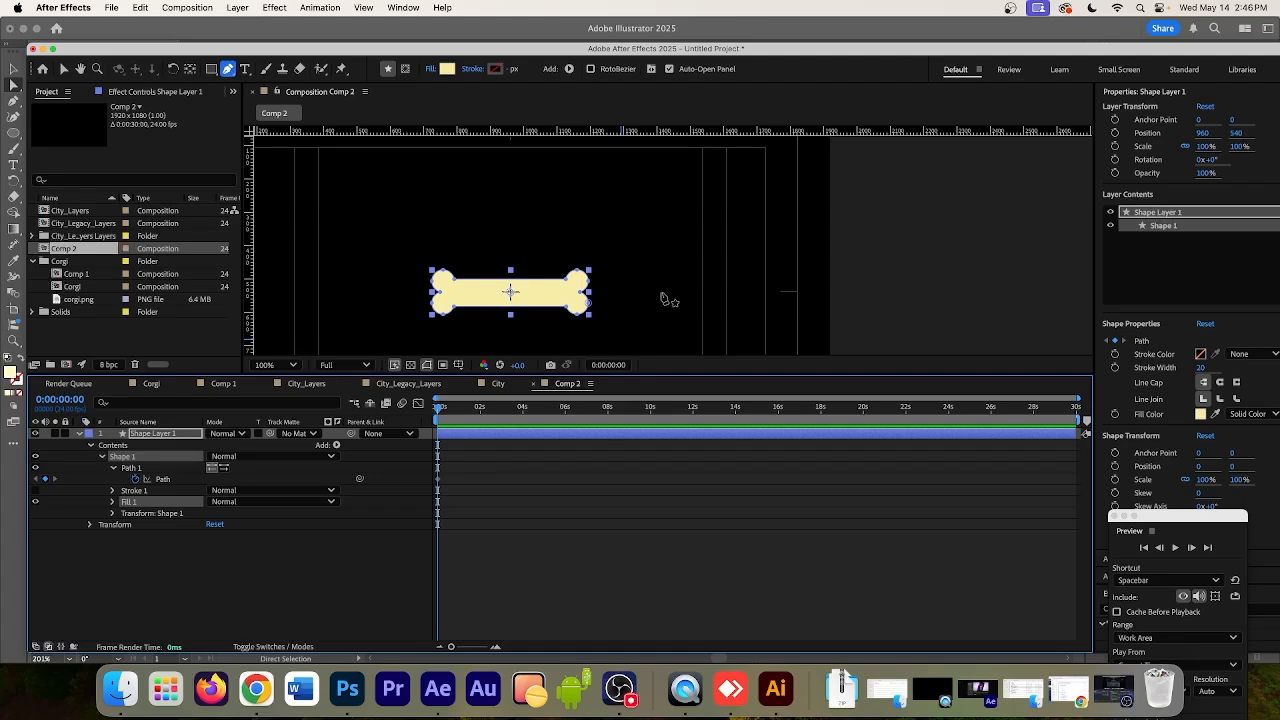
Rename the shape group Shape 1 to "bone" and its layer to "bones"
{"action": "left_click", "coordinate": [174, 436]}
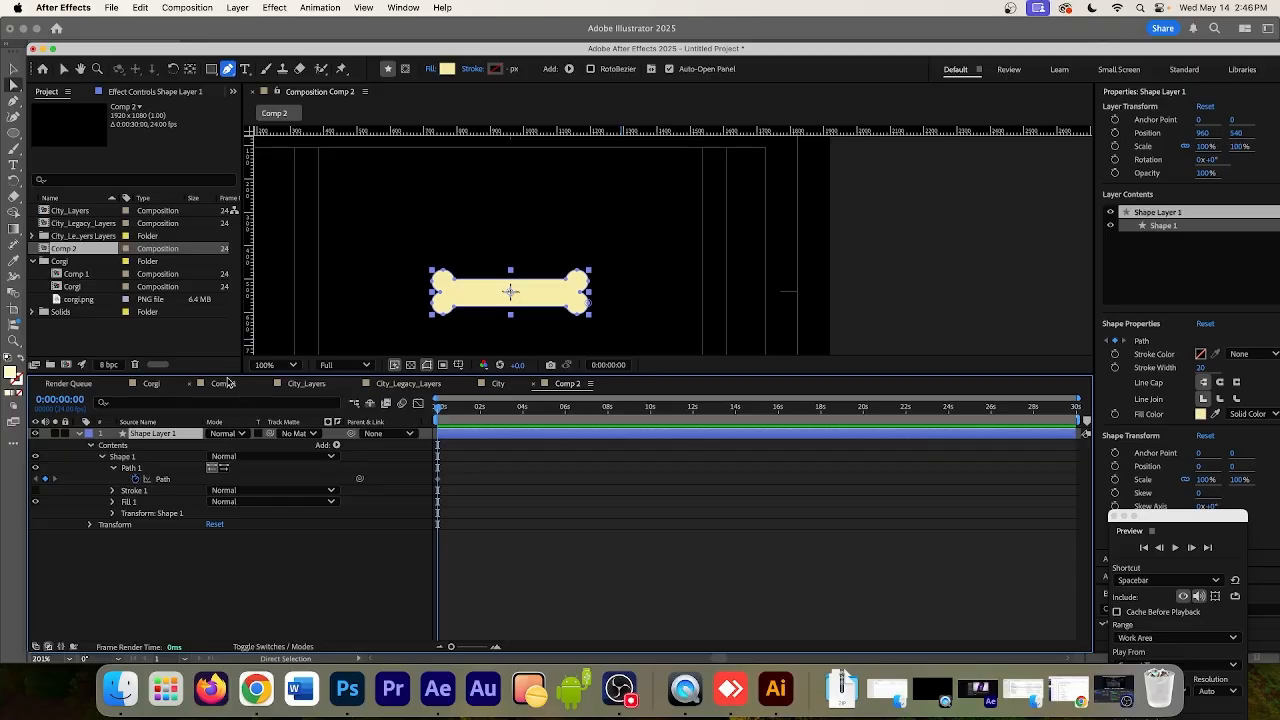
{"action": "left_click", "coordinate": [130, 458]}
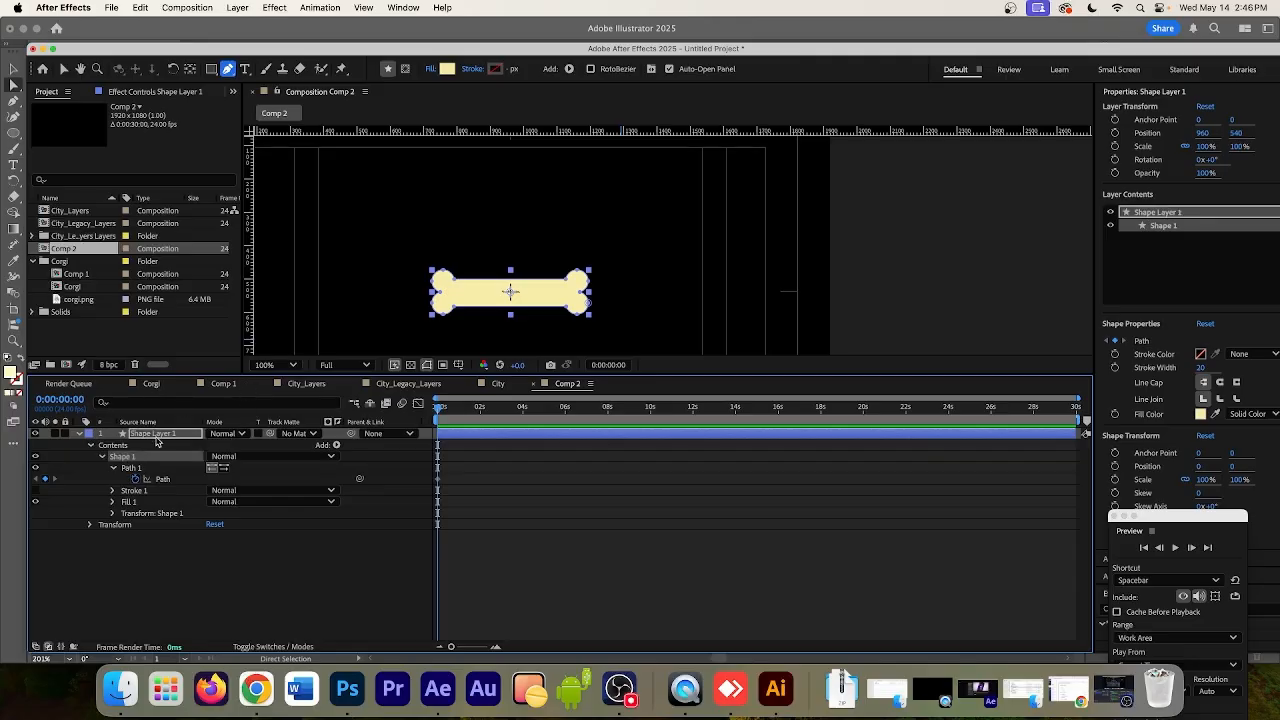
{"action": "left_click", "coordinate": [154, 436]}
{"action": "left_click", "coordinate": [125, 459]}
{"action": "key", "text": "Return"}
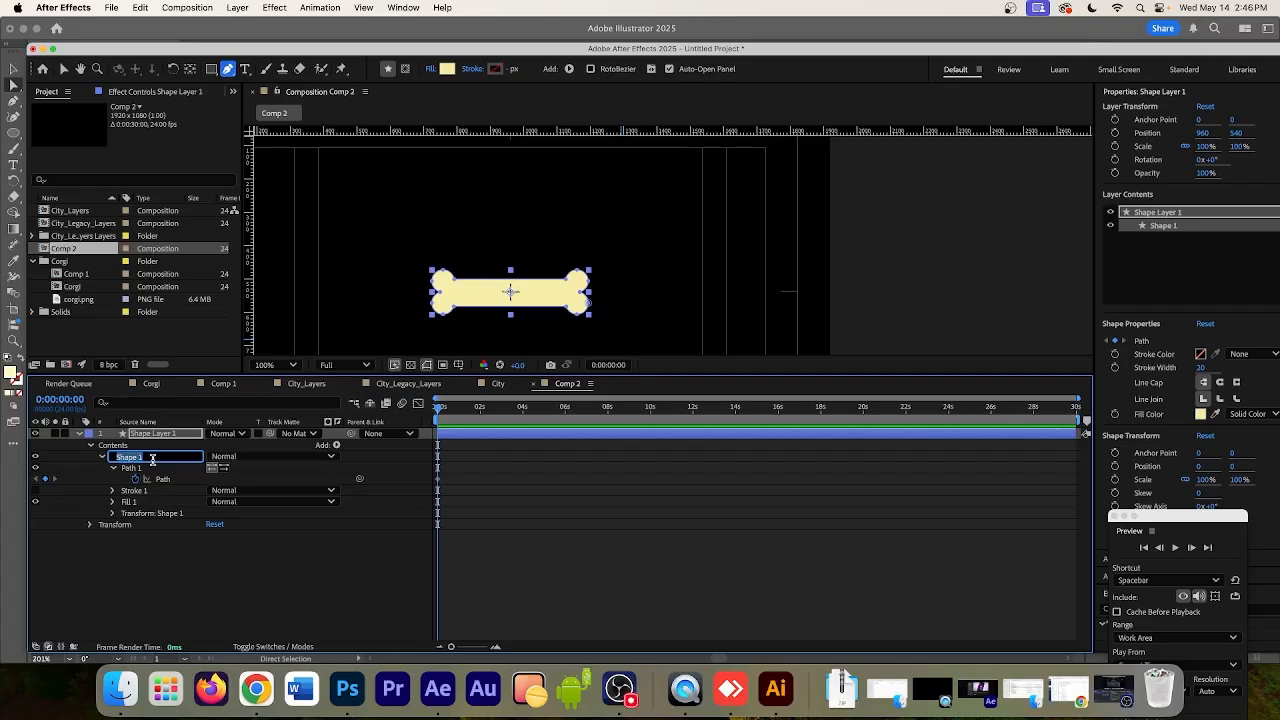
{"action": "type", "text": "bone"}
{"action": "left_click", "coordinate": [140, 434]}
{"action": "key", "text": "Return"}
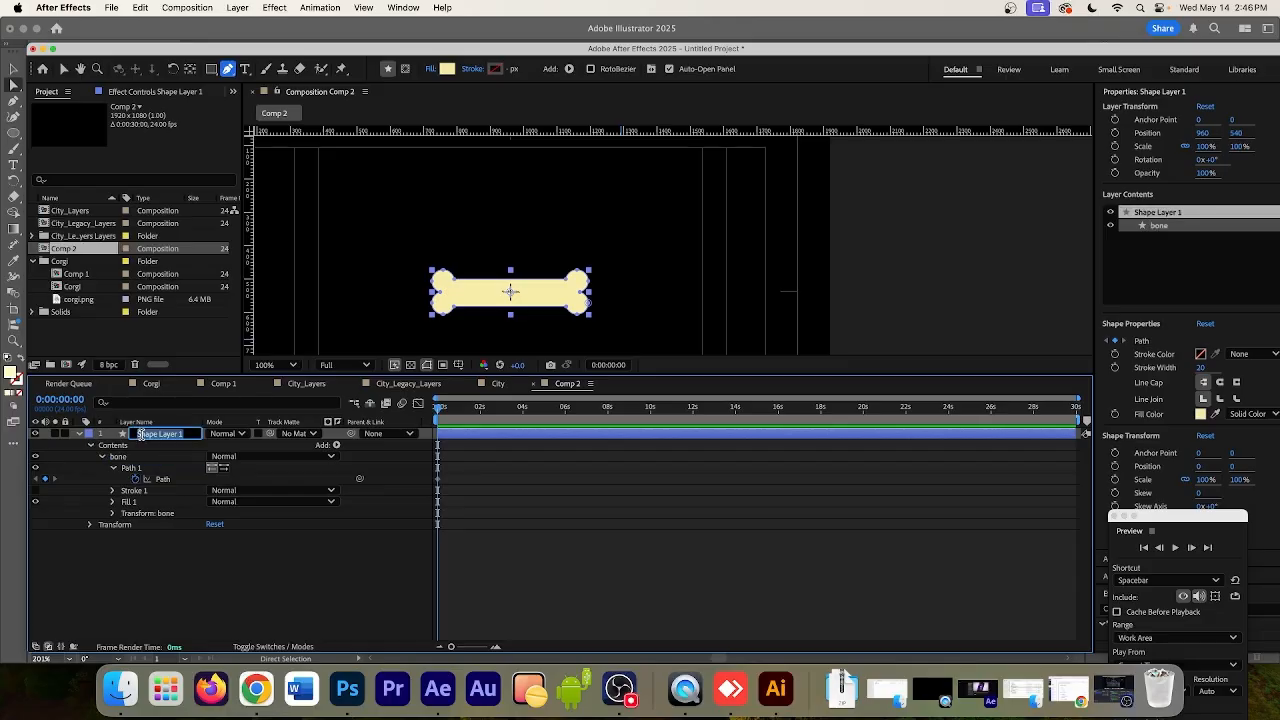
{"action": "type", "text": "bones"}
Collapse Path 1 and examine the bones layer's Transform properties alongside the bone group's own Transform properties
{"action": "left_click", "coordinate": [120, 458]}
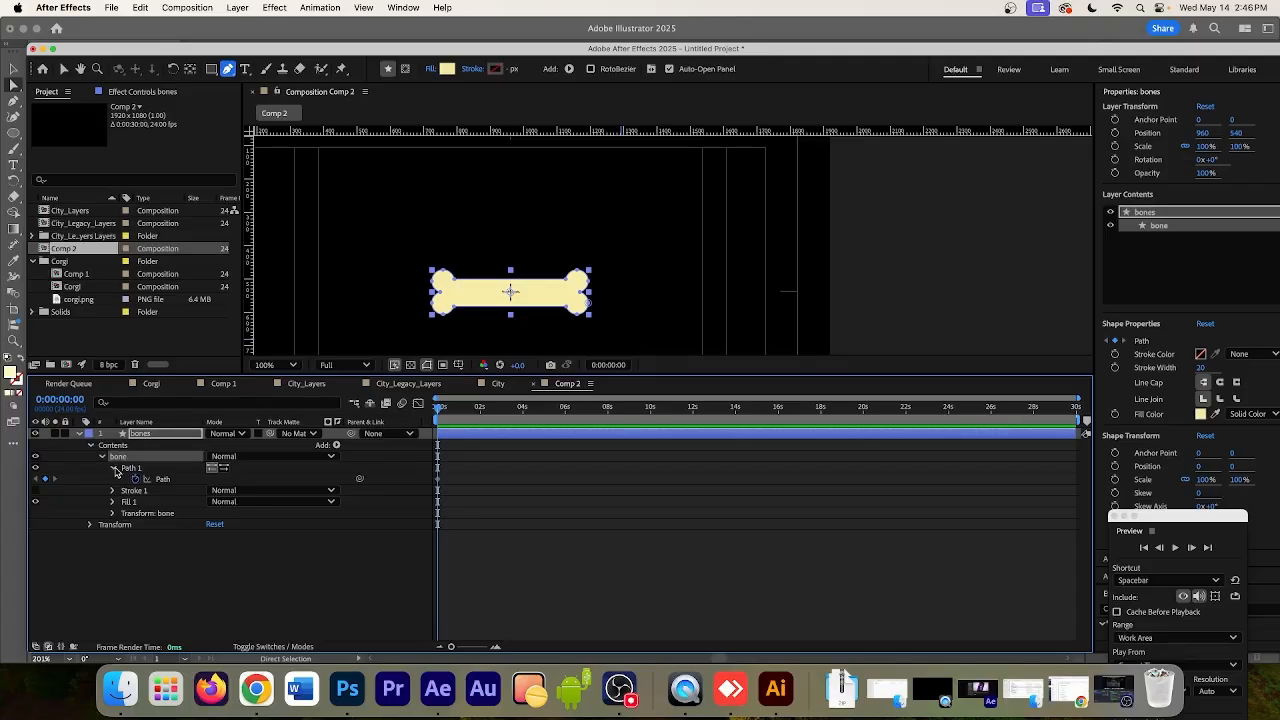
{"action": "left_click", "coordinate": [113, 468]}
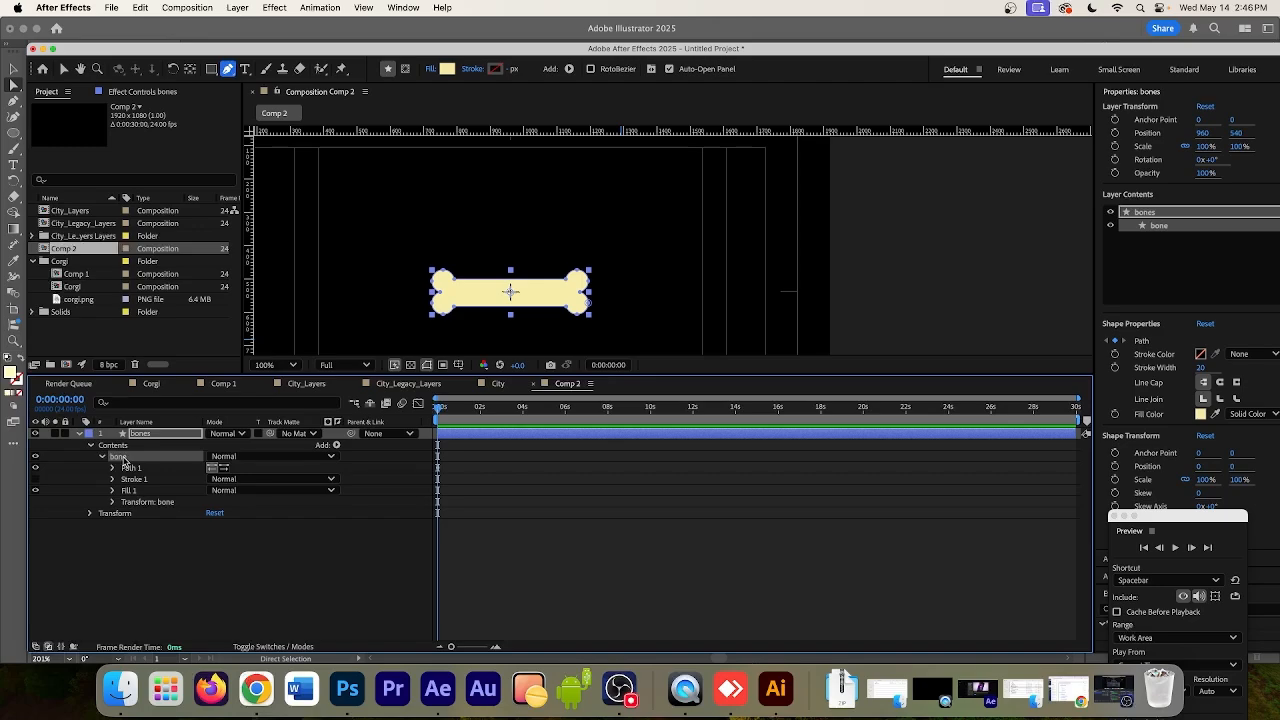
{"action": "left_click", "coordinate": [113, 515]}
{"action": "left_click", "coordinate": [89, 516]}
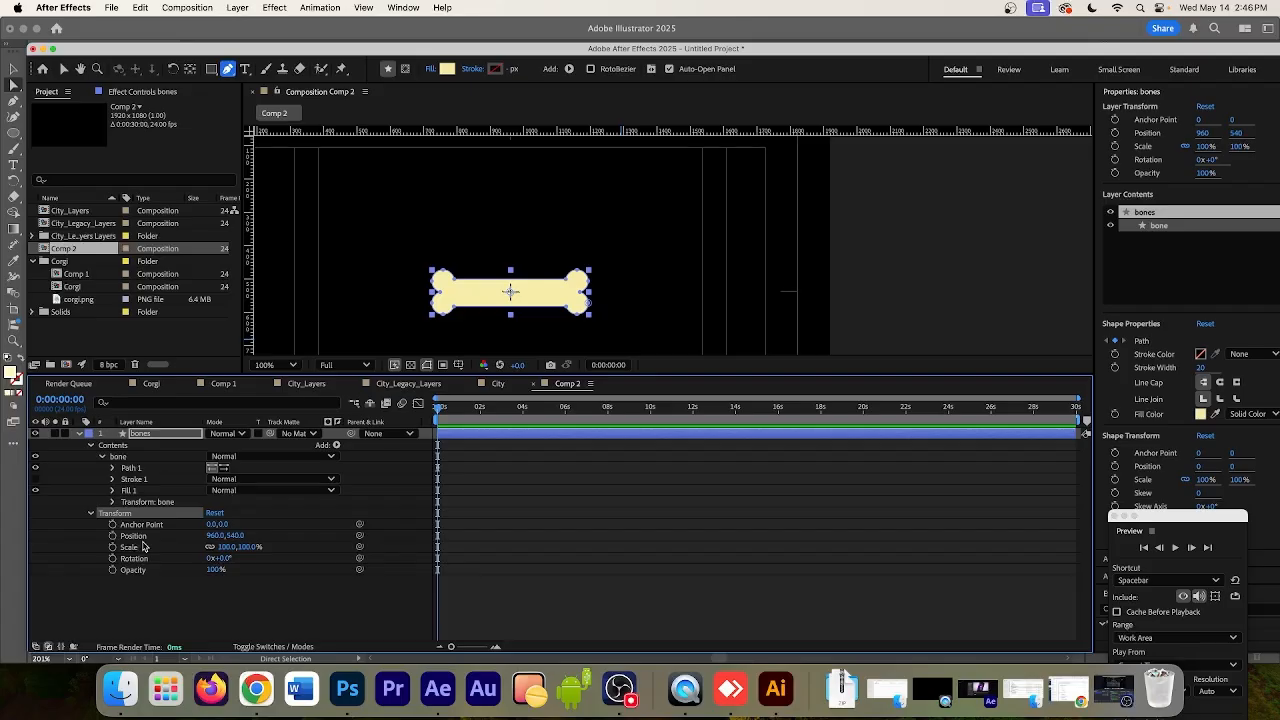
{"action": "left_click", "coordinate": [115, 447]}
{"action": "left_click", "coordinate": [137, 503]}
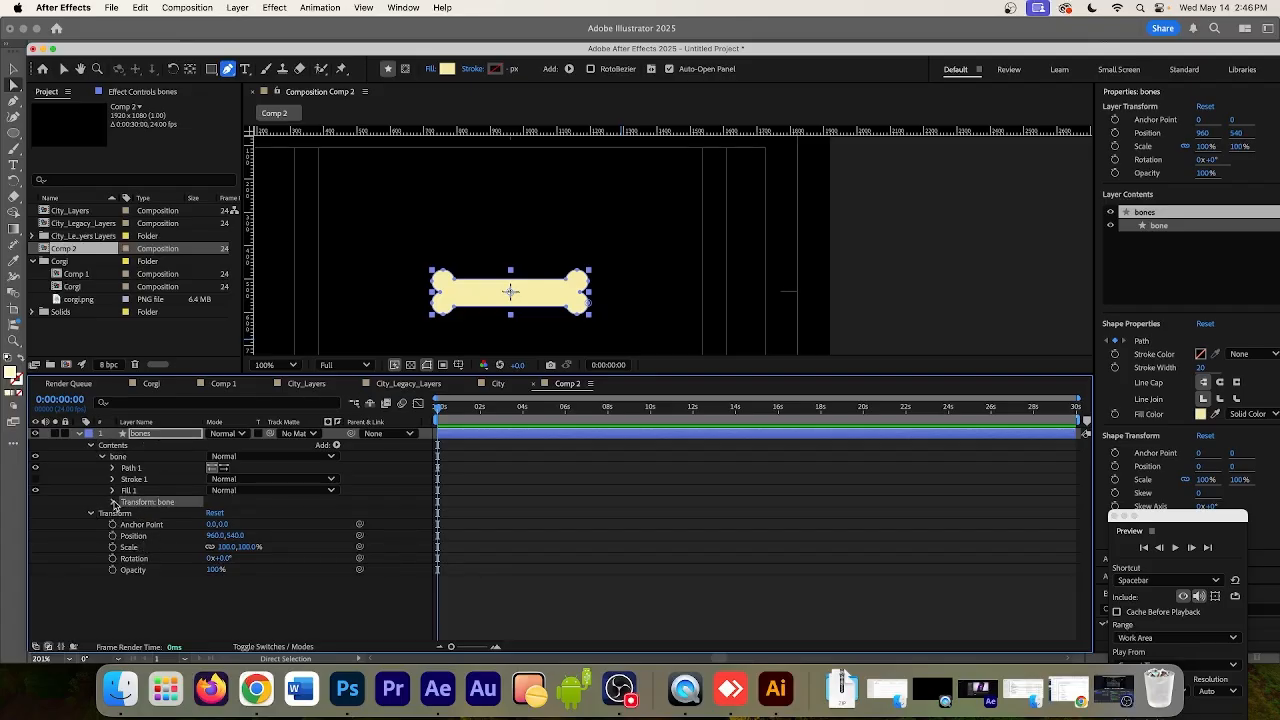
{"action": "left_click", "coordinate": [113, 503]}
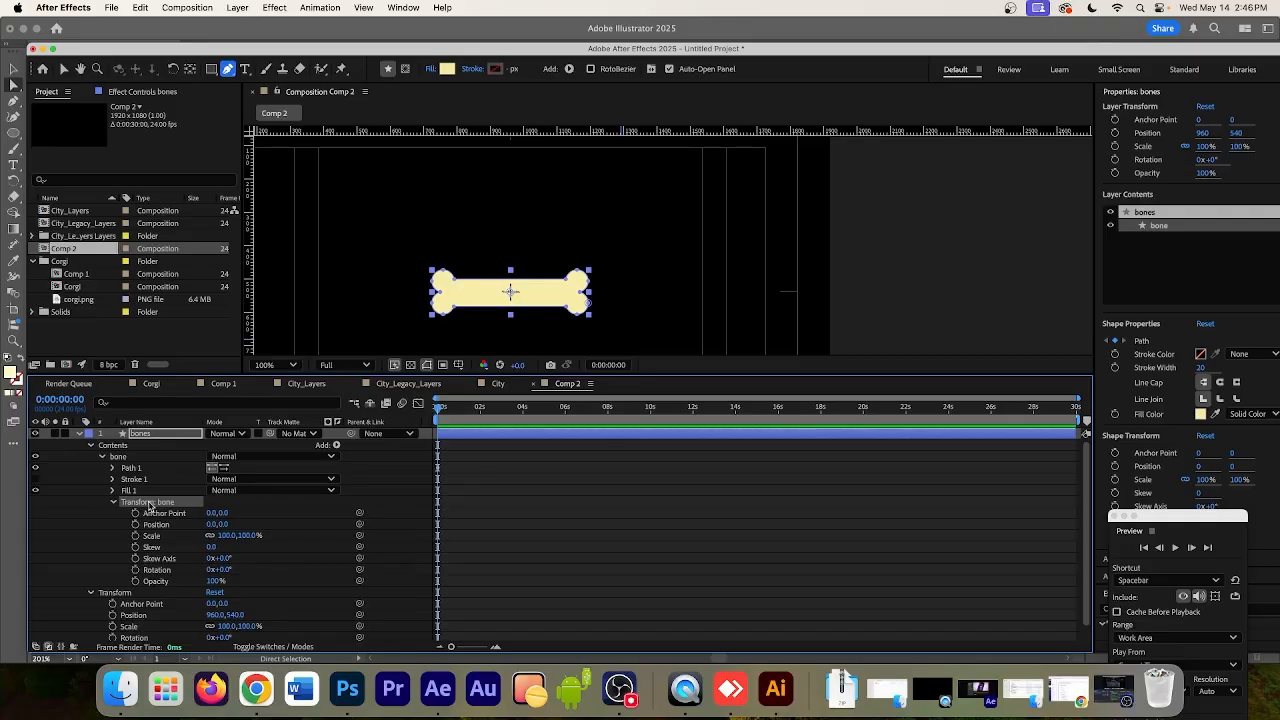
{"action": "scroll", "coordinate": [570, 302], "scroll_direction": "down", "scroll_amount": 4}
{"action": "scroll", "coordinate": [570, 302], "scroll_direction": "up", "scroll_amount": 5}
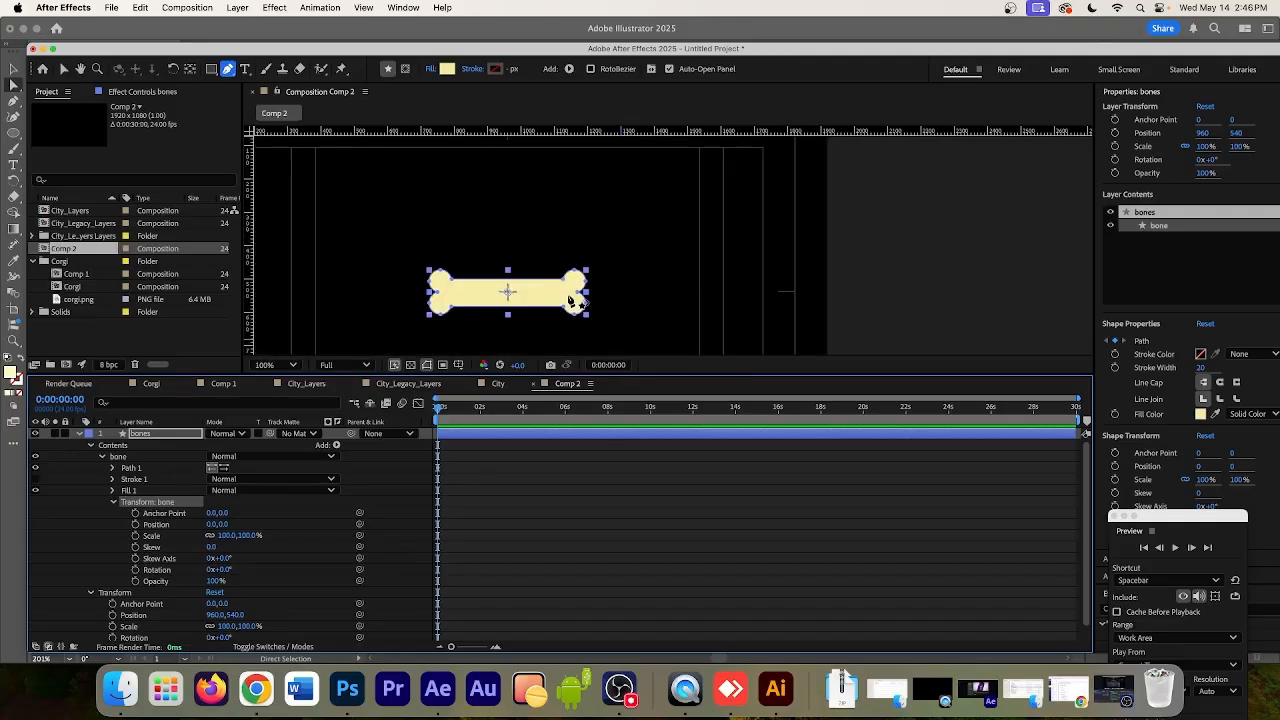
{"action": "scroll", "coordinate": [570, 301], "scroll_direction": "down", "scroll_amount": 1}
Duplicate the bone group within the bones layer and move the copy up and to the right of the original
{"action": "left_click", "coordinate": [146, 436]}
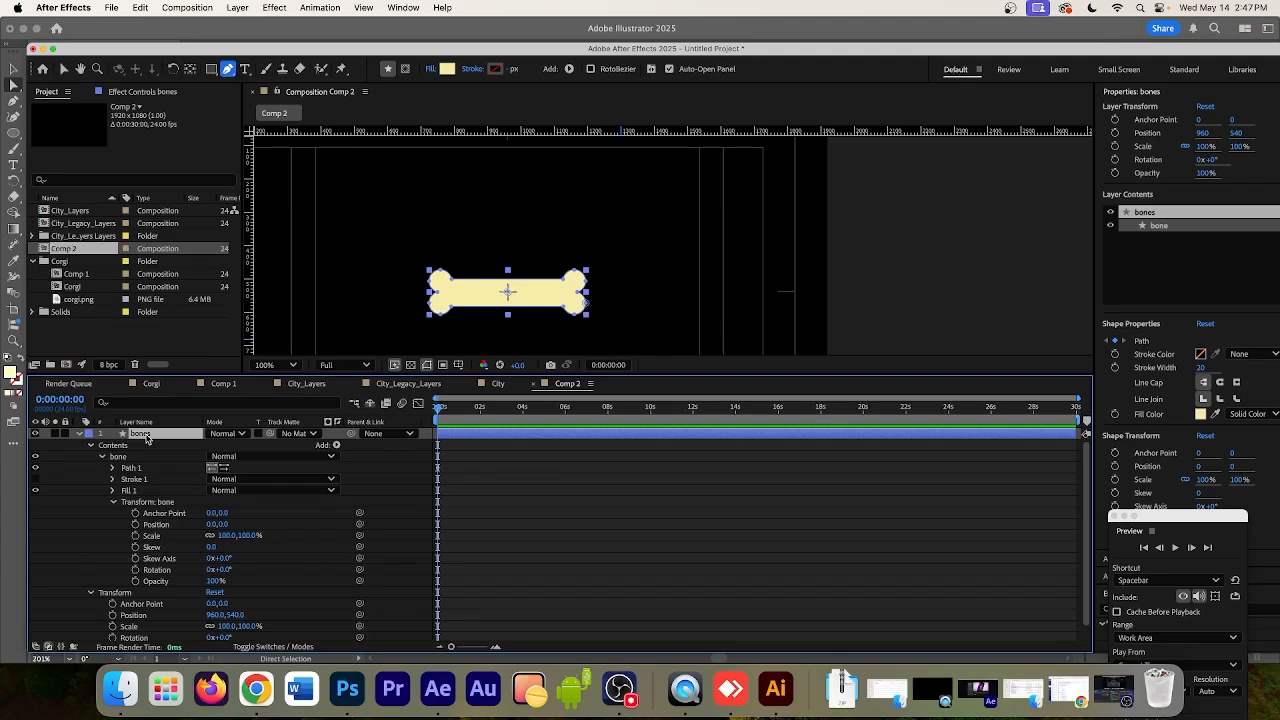
{"action": "left_click", "coordinate": [118, 457]}
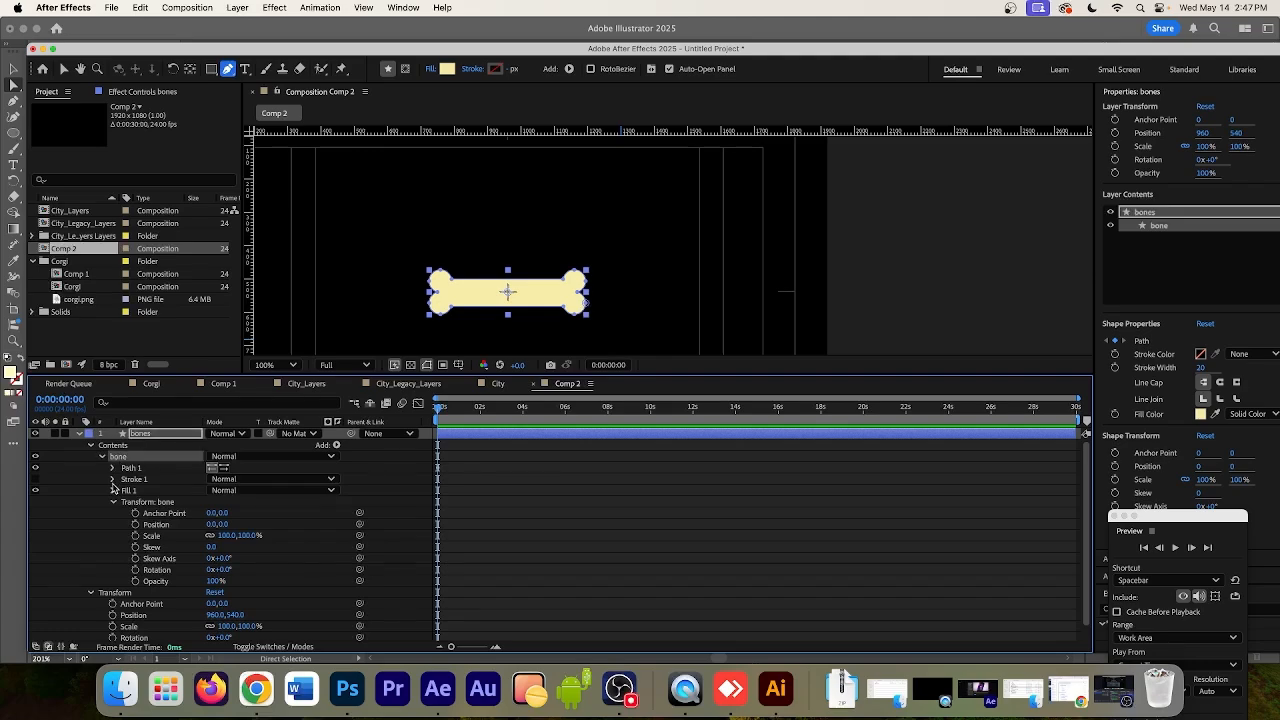
{"action": "left_click", "coordinate": [114, 502]}
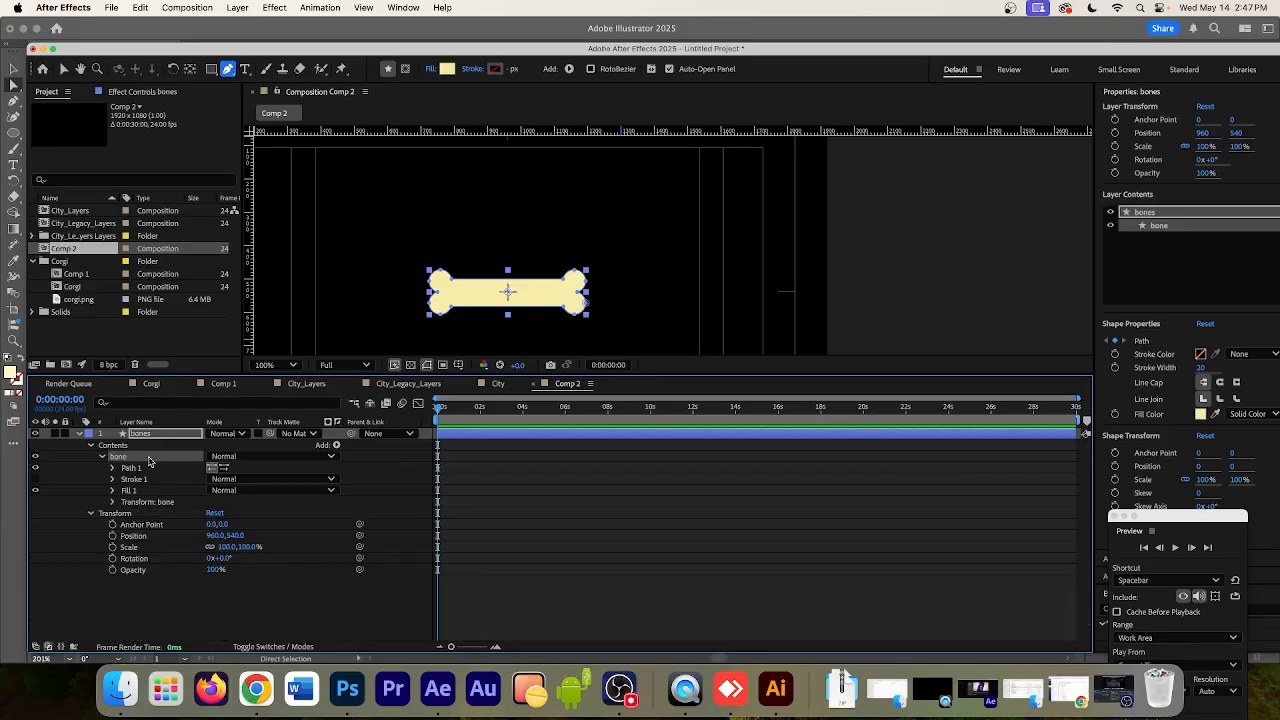
{"action": "key", "text": "super+d"}
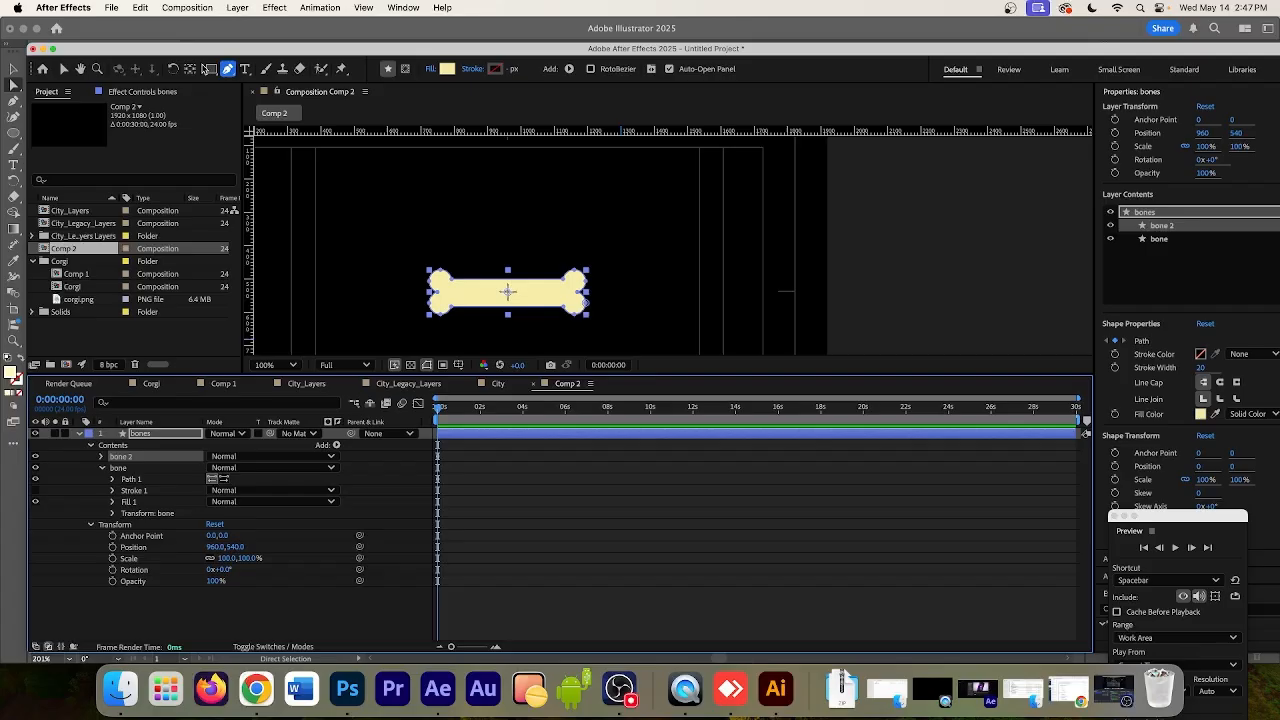
{"action": "left_click", "coordinate": [63, 69]}
{"action": "left_click_drag", "start_coordinate": [531, 291], "coordinate": [690, 224]}
Rotate the original bone group to 41° using its own Transform properties
{"action": "left_click", "coordinate": [523, 295]}
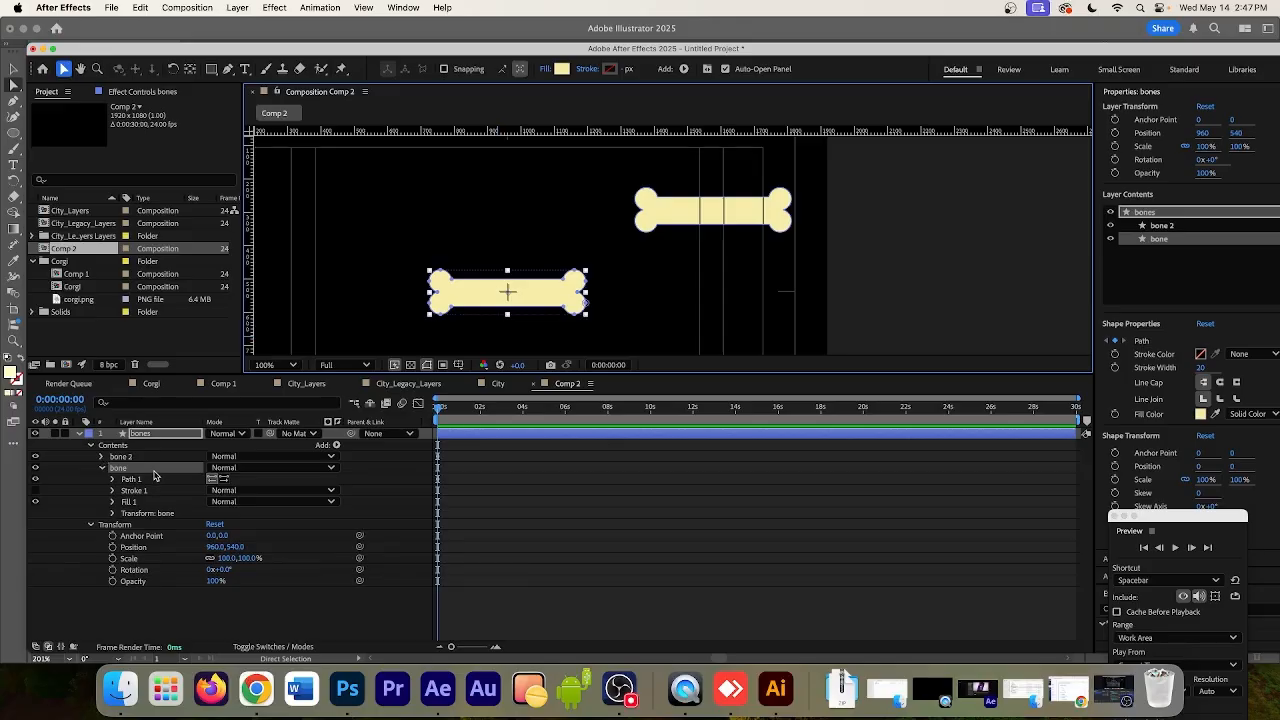
{"action": "key", "text": "comma"}
{"action": "key", "text": "period"}
{"action": "key", "text": "period"}
{"action": "key", "text": "space"}
{"action": "left_click_drag", "start_coordinate": [469, 309], "coordinate": [688, 209]}
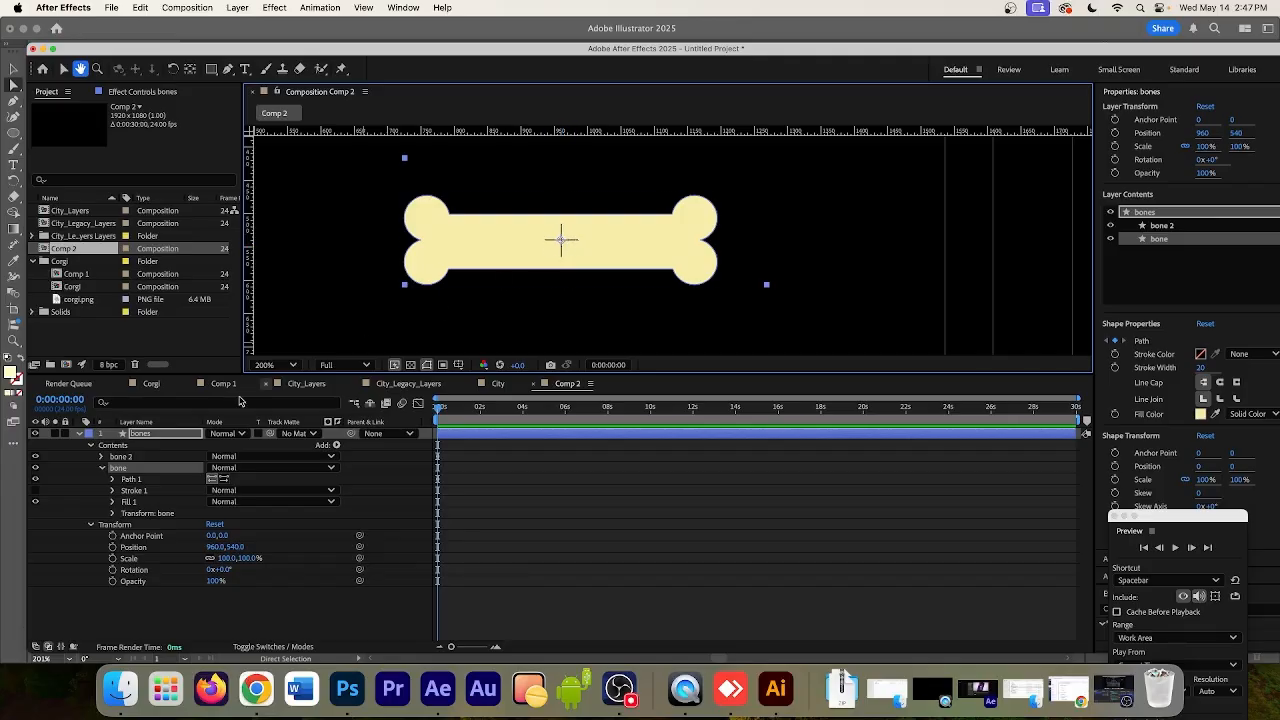
{"action": "left_click", "coordinate": [128, 524]}
{"action": "left_click", "coordinate": [120, 519]}
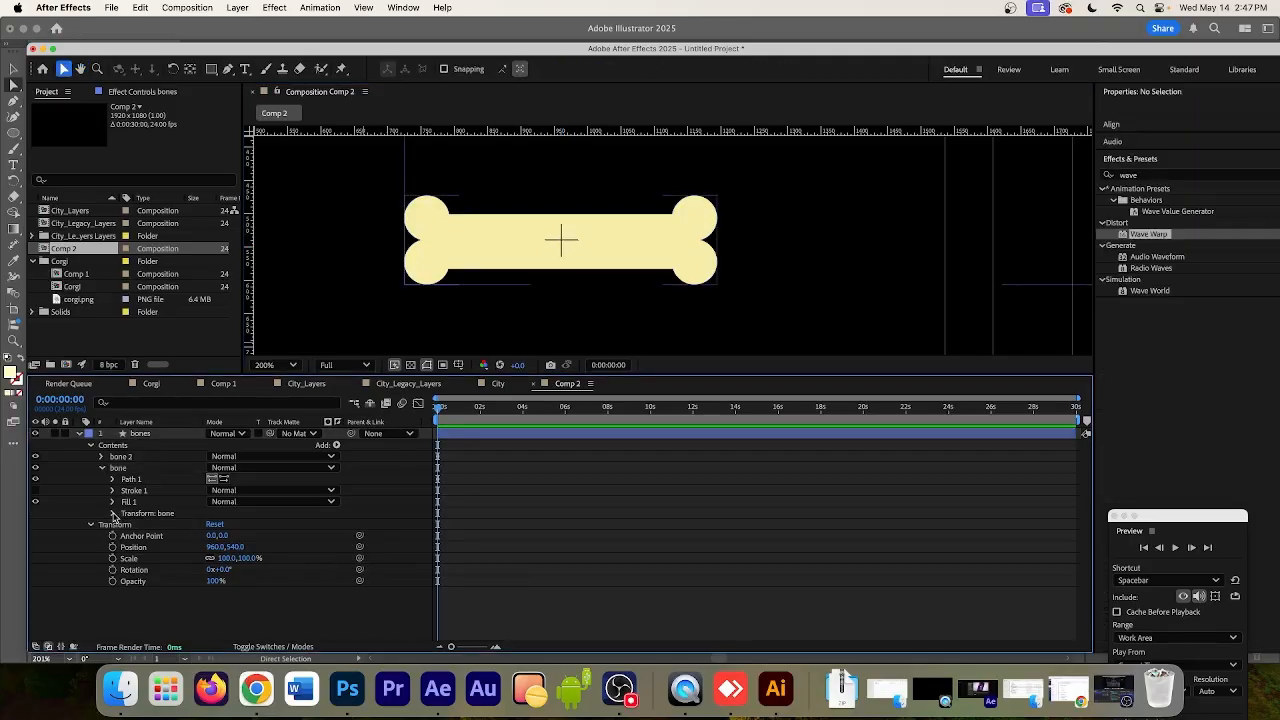
{"action": "left_click", "coordinate": [113, 513]}
{"action": "left_click", "coordinate": [152, 517]}
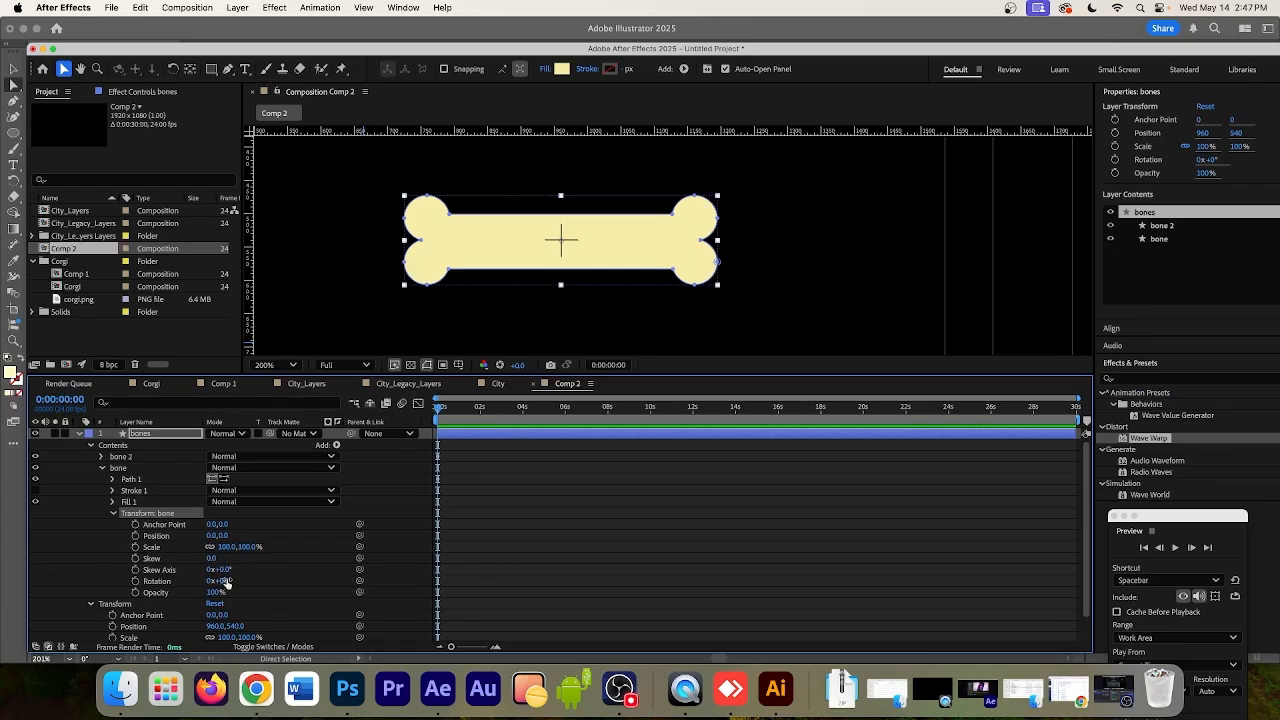
{"action": "left_click_drag", "start_coordinate": [228, 580], "coordinate": [248, 580]}
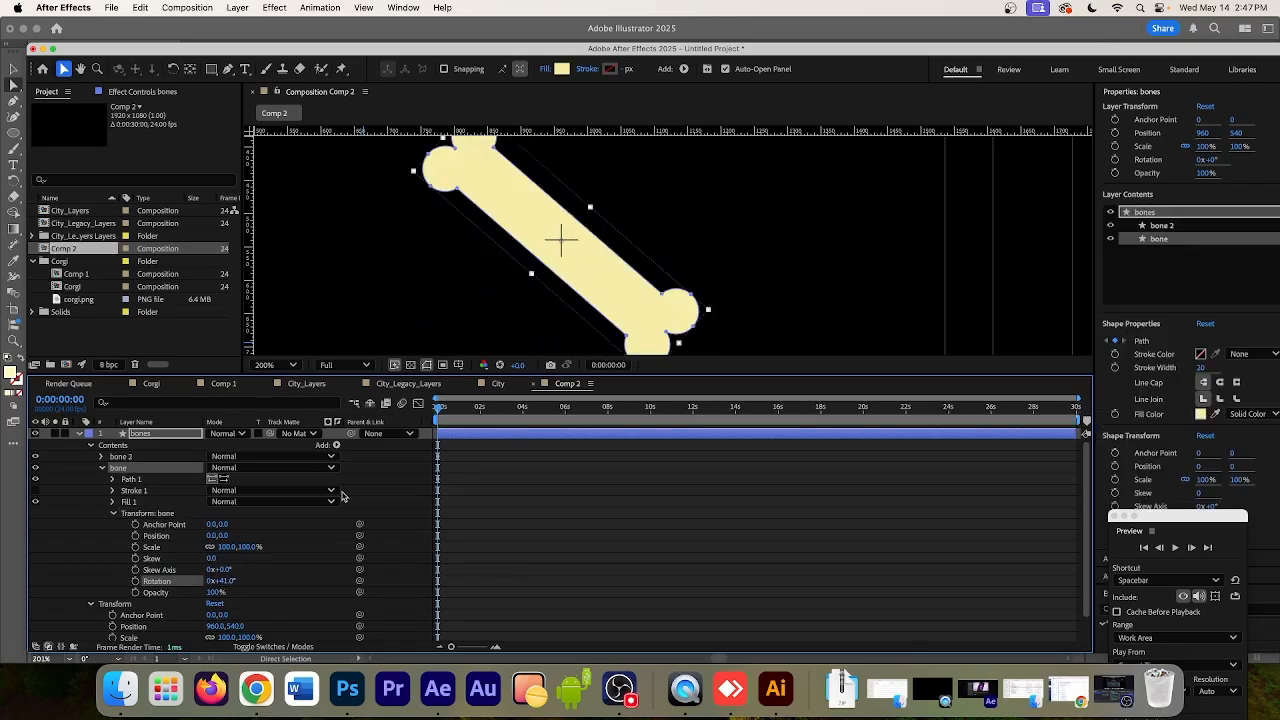
{"action": "key", "text": "comma"}
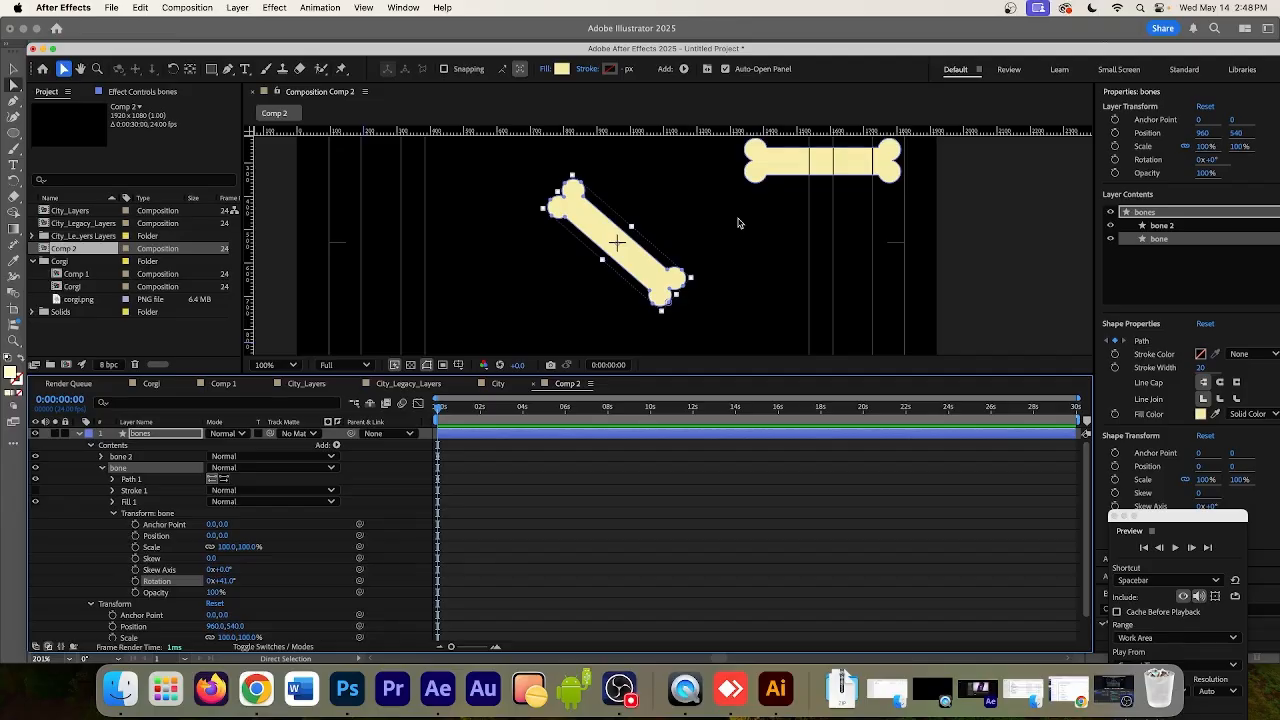
Switch to Illustrator and draw an open wavy path with six anchor points above the bone using the Pen tool
{"action": "left_click", "coordinate": [779, 697]}
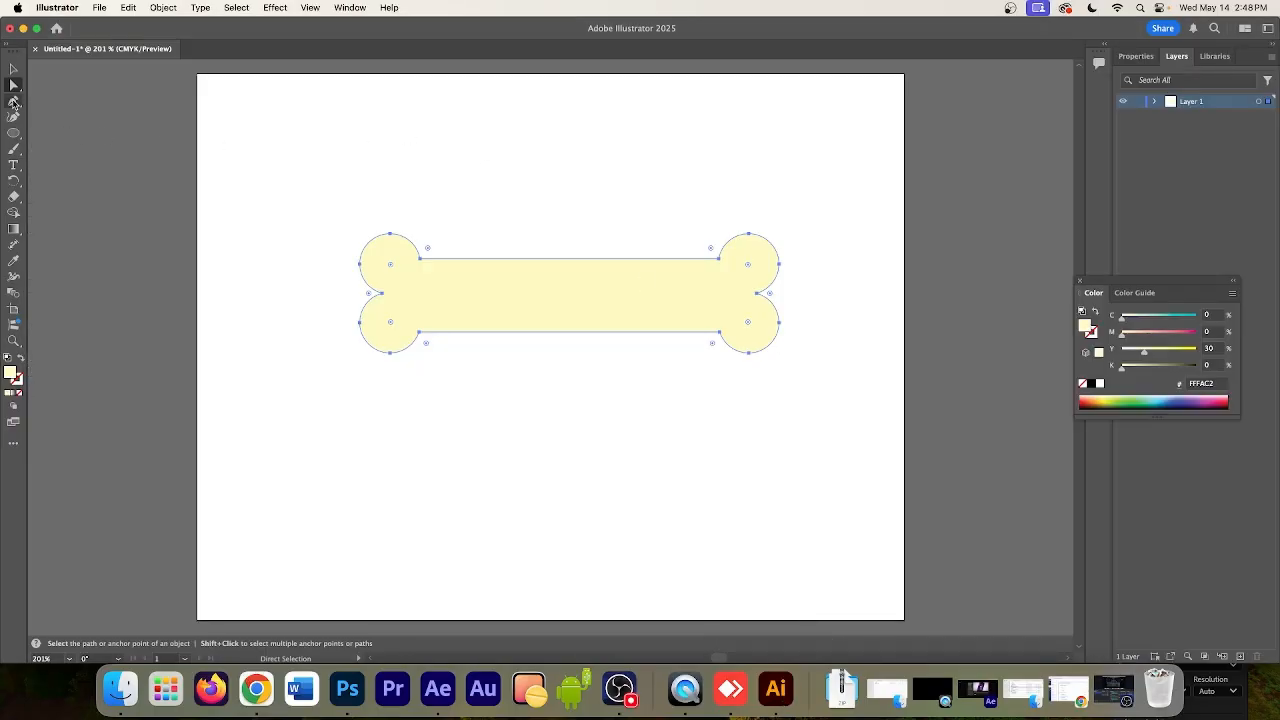
{"action": "left_click", "coordinate": [14, 101]}
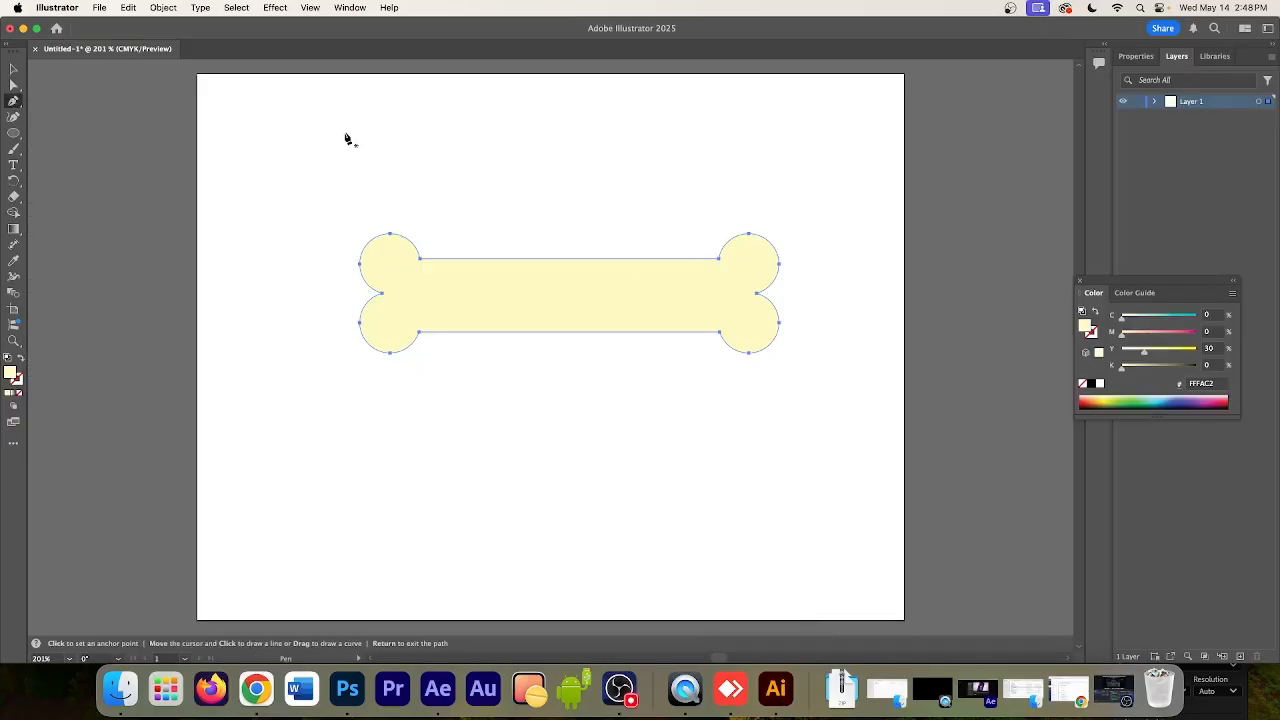
{"action": "left_click", "coordinate": [261, 192]}
{"action": "left_click_drag", "start_coordinate": [362, 131], "coordinate": [401, 150]}
{"action": "left_click_drag", "start_coordinate": [455, 199], "coordinate": [526, 199]}
{"action": "left_click_drag", "start_coordinate": [583, 148], "coordinate": [759, 195]}
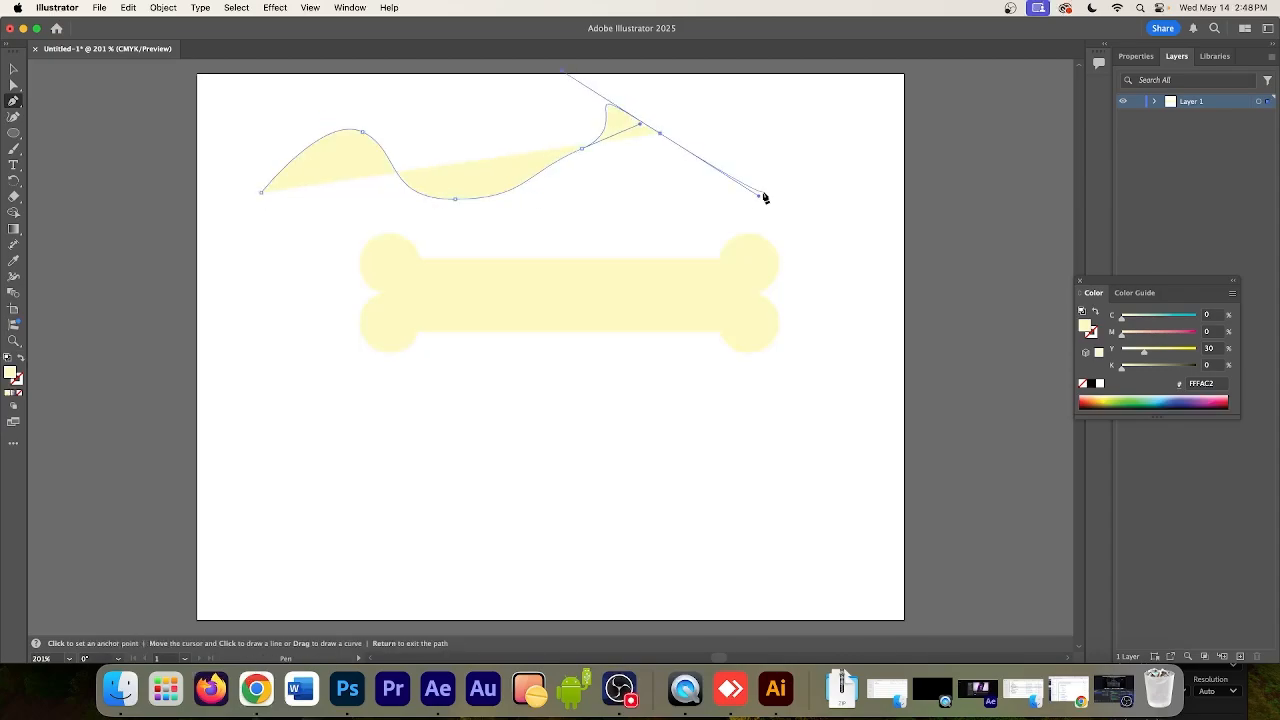
{"action": "left_click_drag", "start_coordinate": [865, 200], "coordinate": [842, 122]}
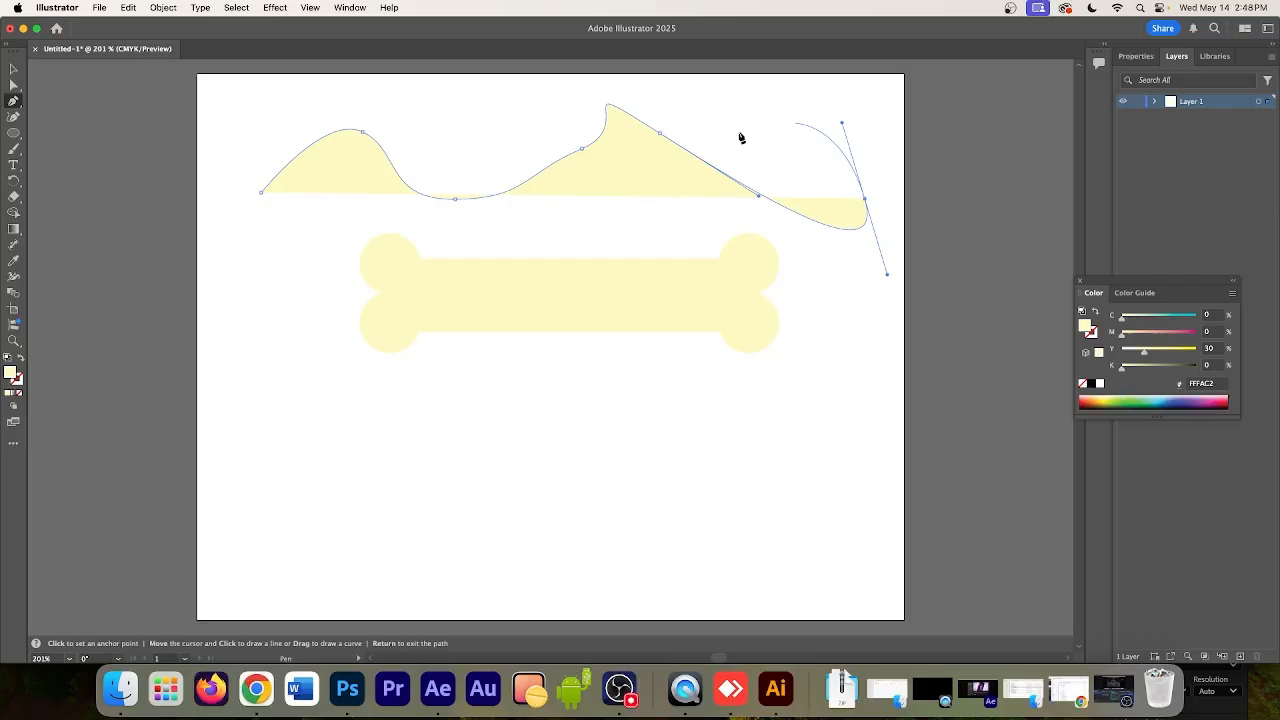
{"action": "left_click", "coordinate": [796, 130], "text": "super"}
Reposition the wavy path's three middle anchor points to smooth its curves, and swap the path's fill and stroke
{"action": "left_click", "coordinate": [660, 136], "text": "super"}
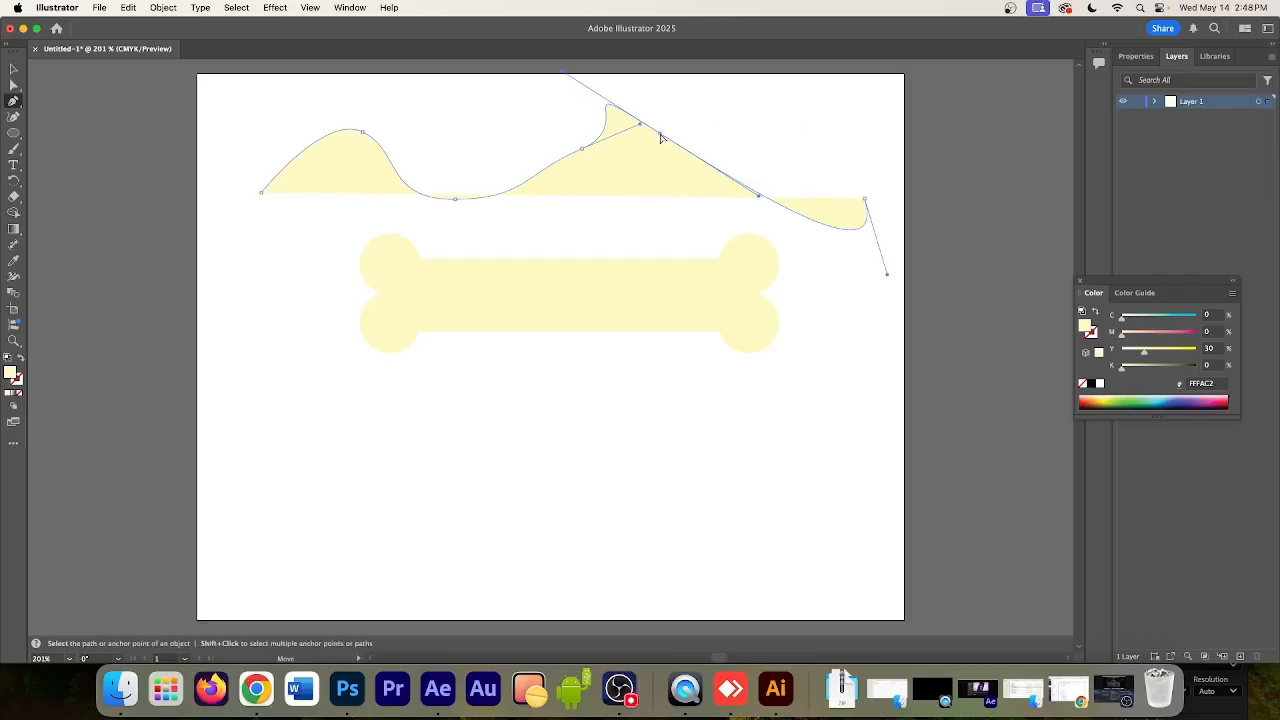
{"action": "left_click_drag", "start_coordinate": [660, 136], "coordinate": [735, 146]}
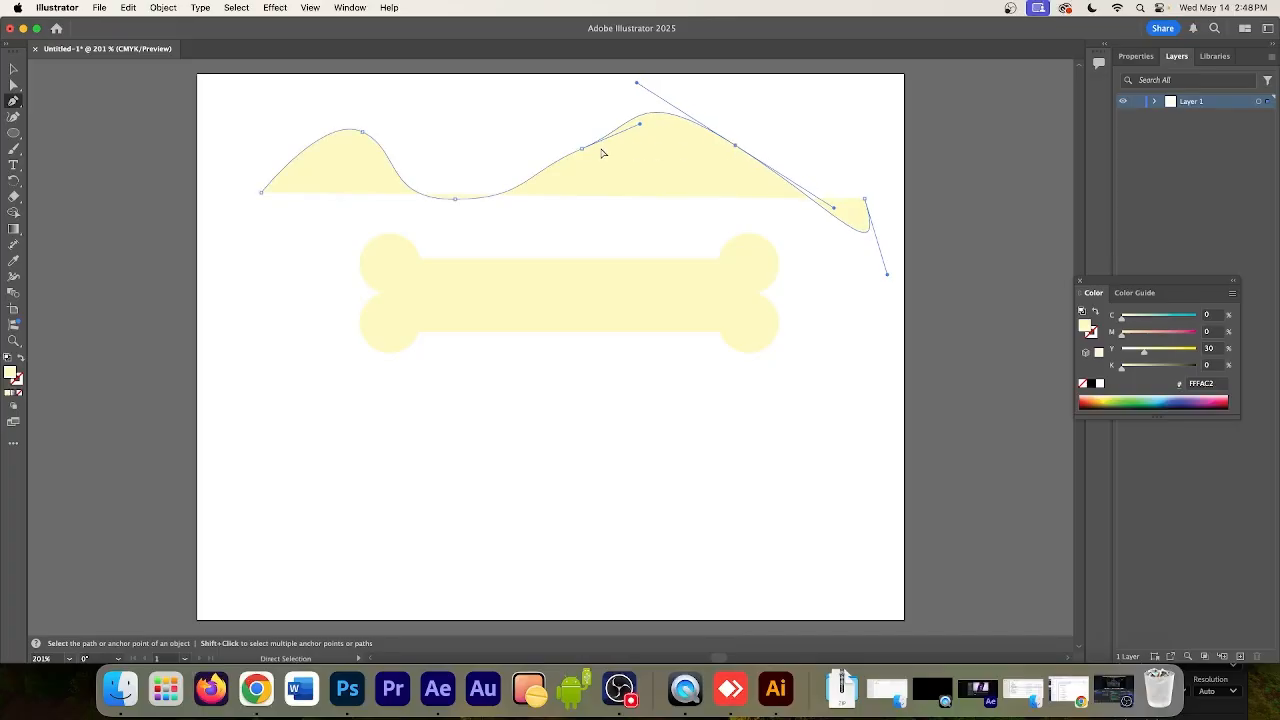
{"action": "left_click_drag", "start_coordinate": [586, 149], "coordinate": [556, 116]}
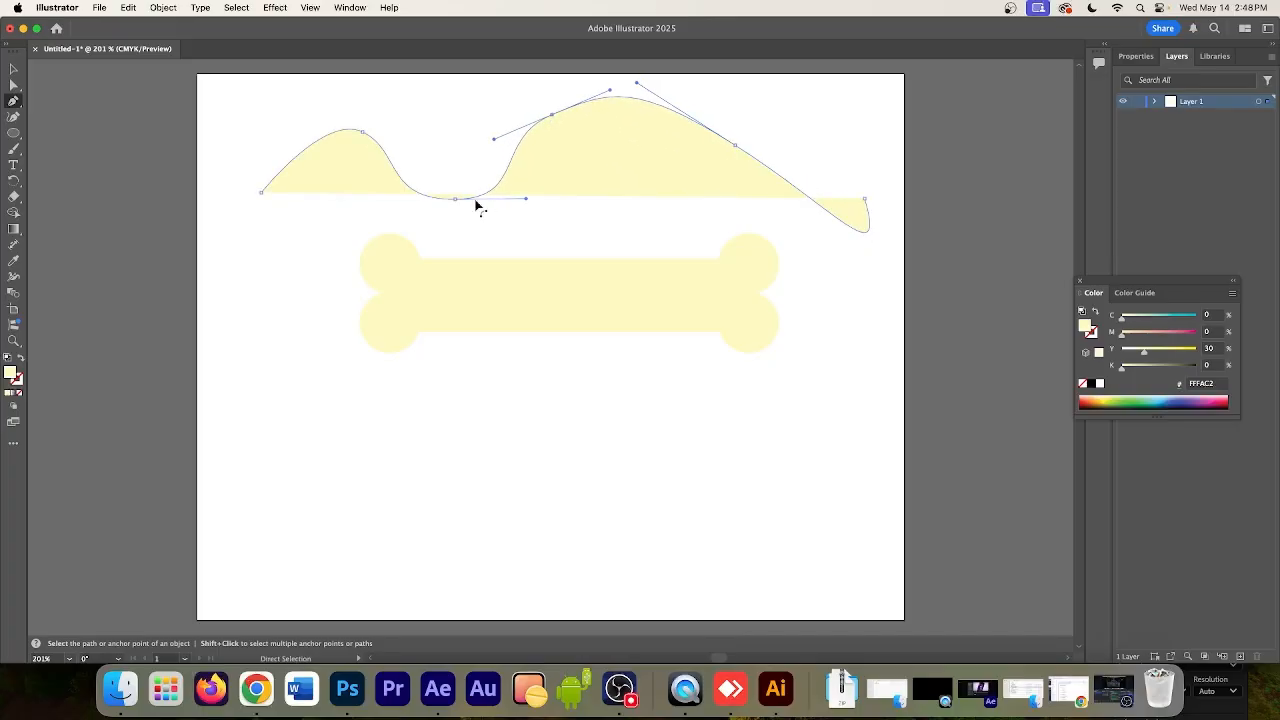
{"action": "left_click_drag", "start_coordinate": [455, 200], "coordinate": [449, 179]}
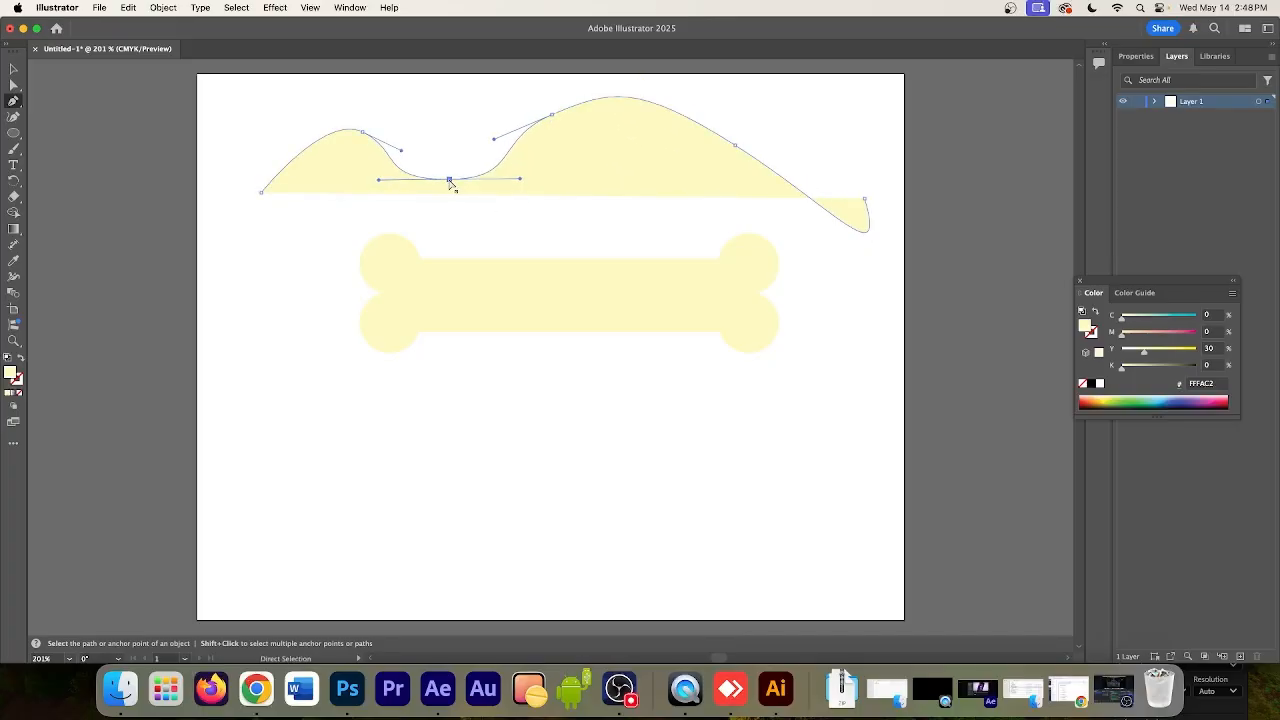
{"action": "left_click", "coordinate": [612, 171], "text": "super"}
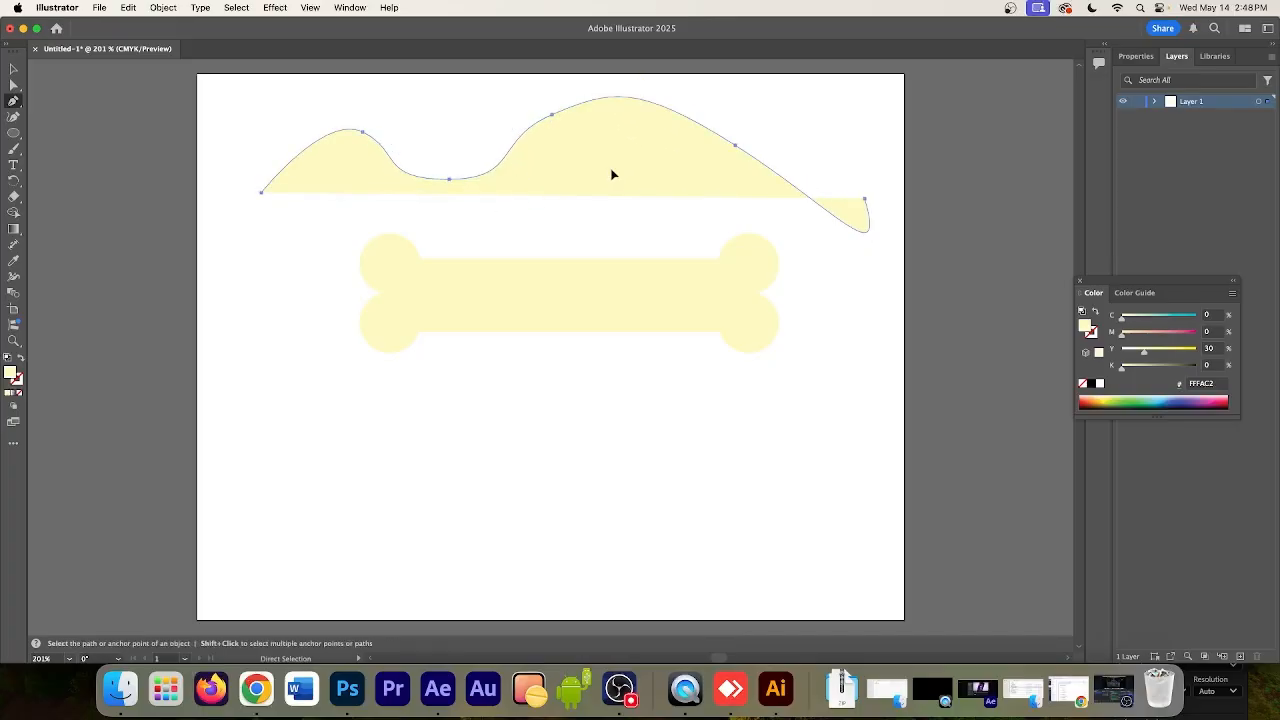
{"action": "left_click", "coordinate": [20, 358]}
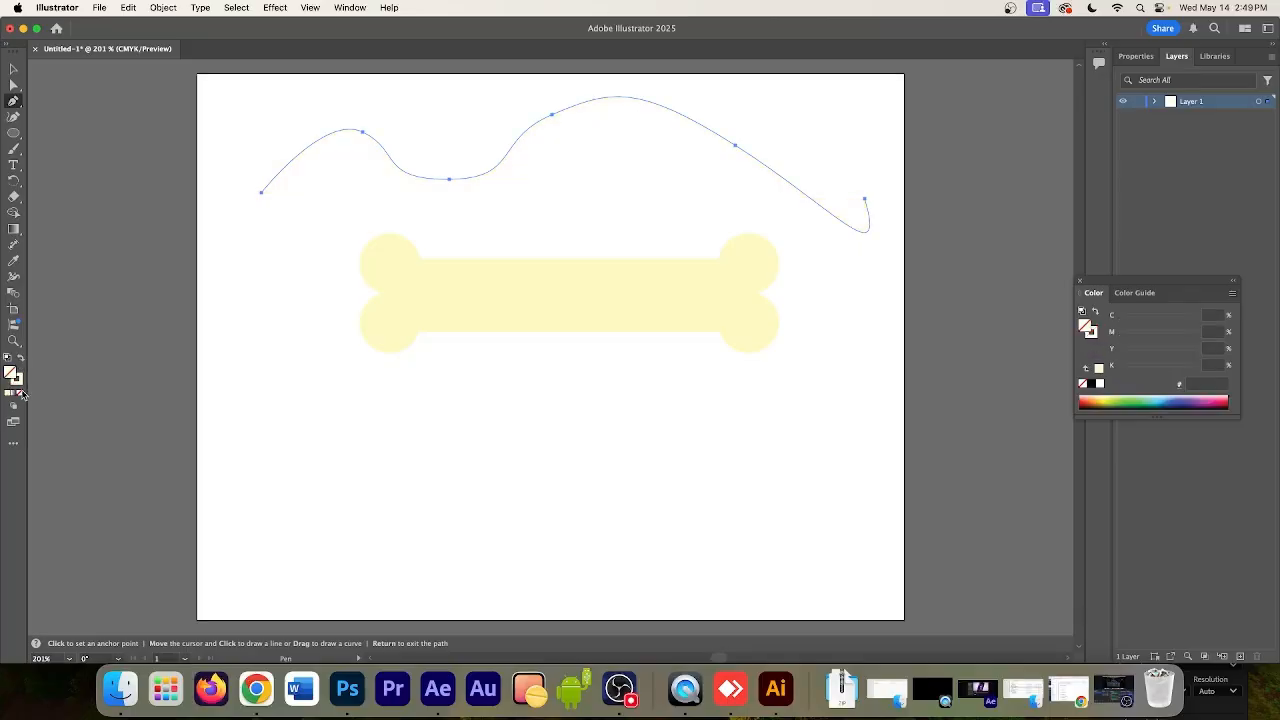
Set the wavy path's stroke colour to black (K 100) and deselect the path
{"action": "left_click", "coordinate": [1097, 341]}
{"action": "left_click", "coordinate": [1099, 383]}
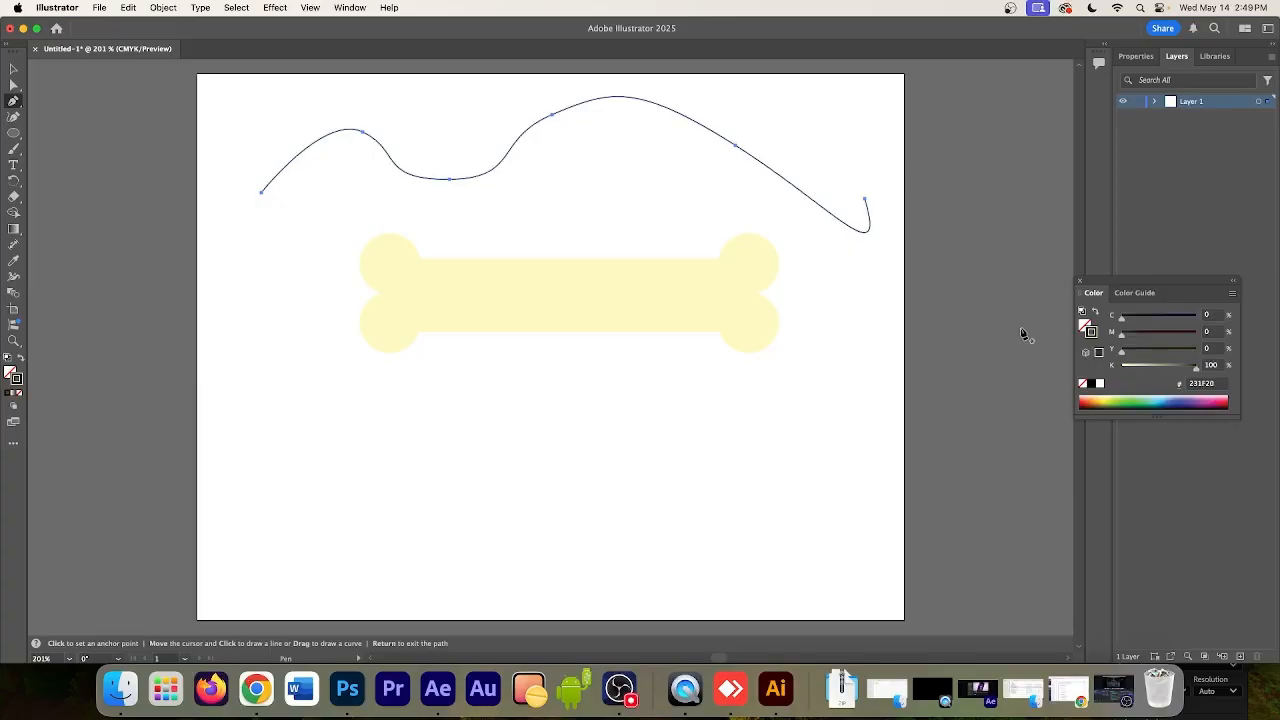
{"action": "left_click", "coordinate": [776, 221]}
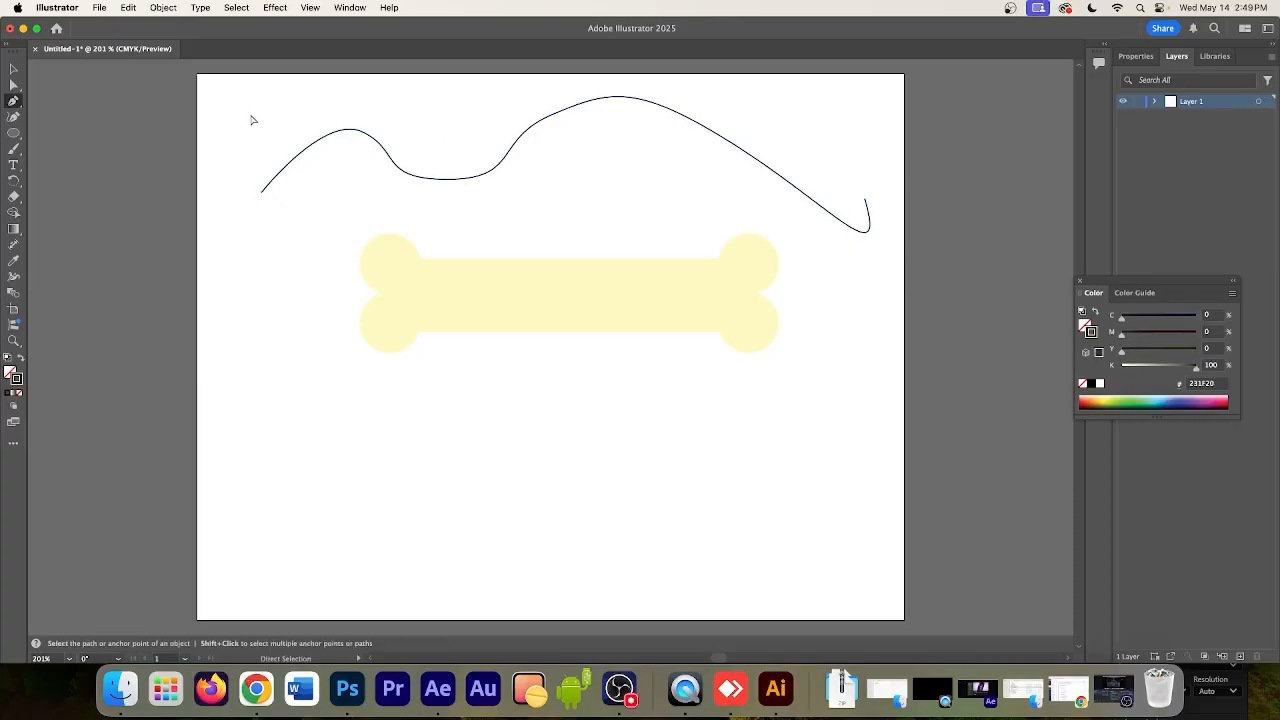
{"action": "left_click_drag", "start_coordinate": [250, 115], "coordinate": [915, 240]}
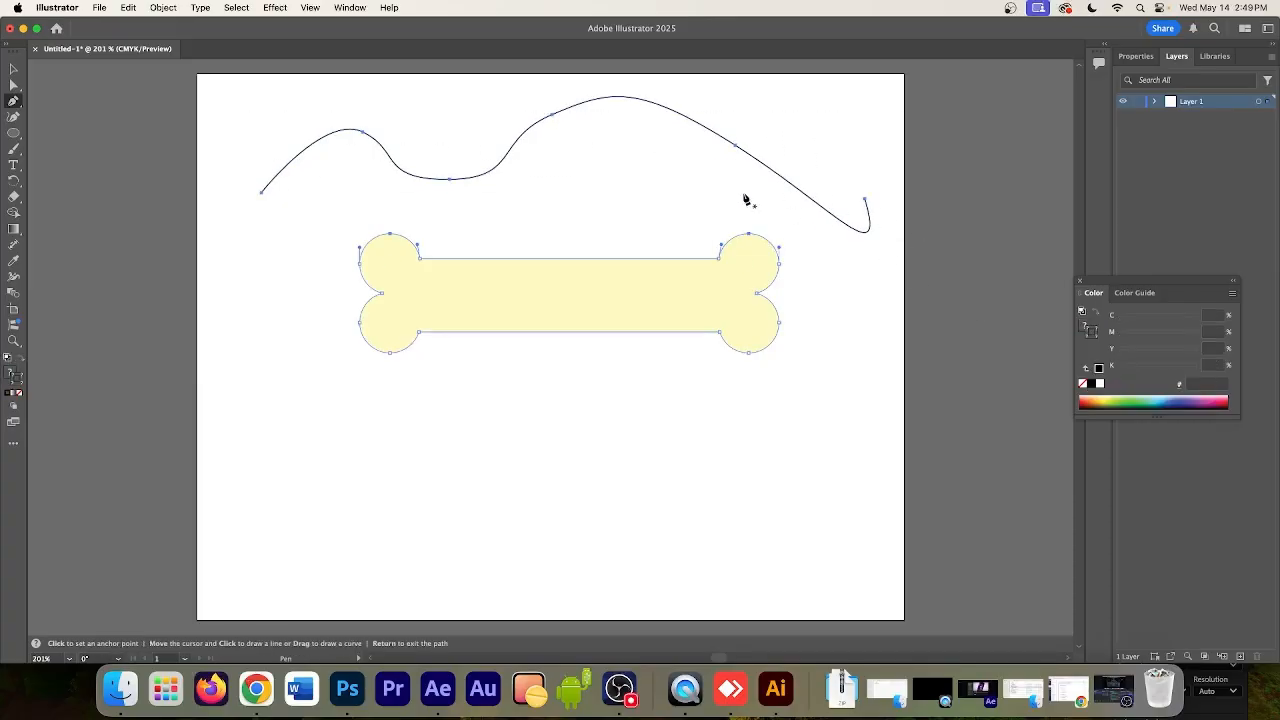
{"action": "key", "text": "v"}
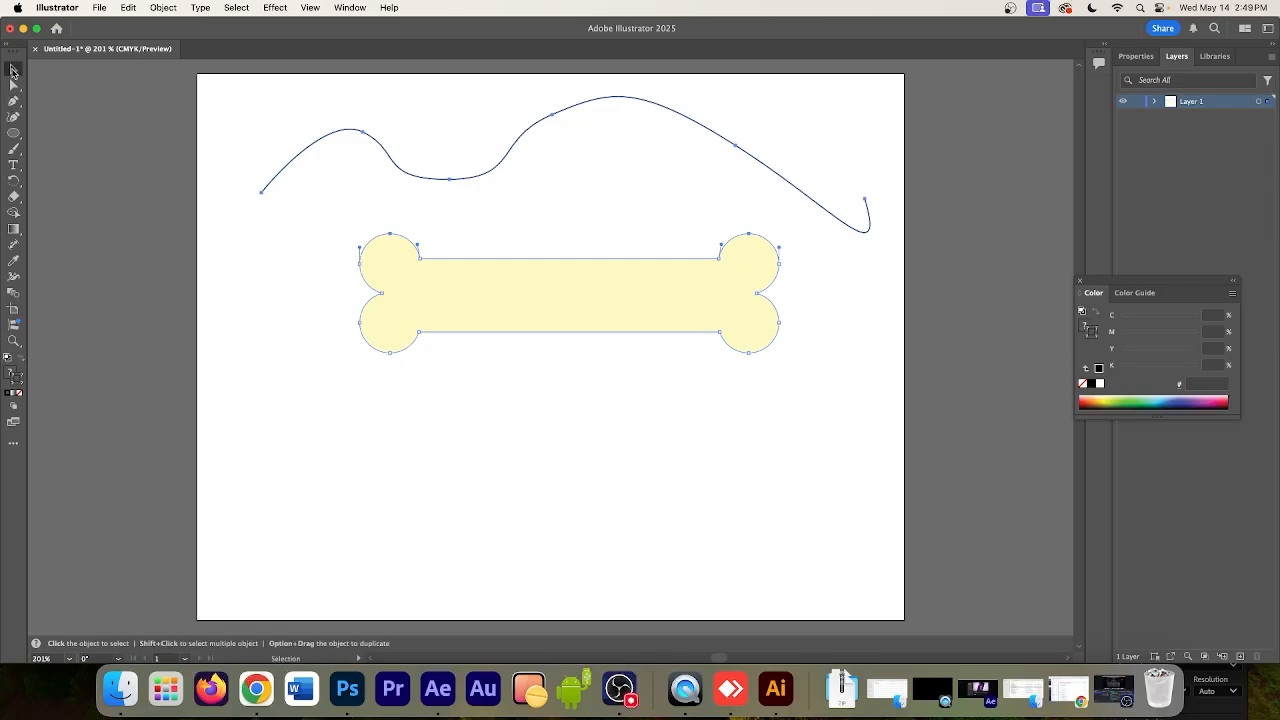
{"action": "left_click", "coordinate": [282, 109]}
{"action": "left_click", "coordinate": [363, 129]}
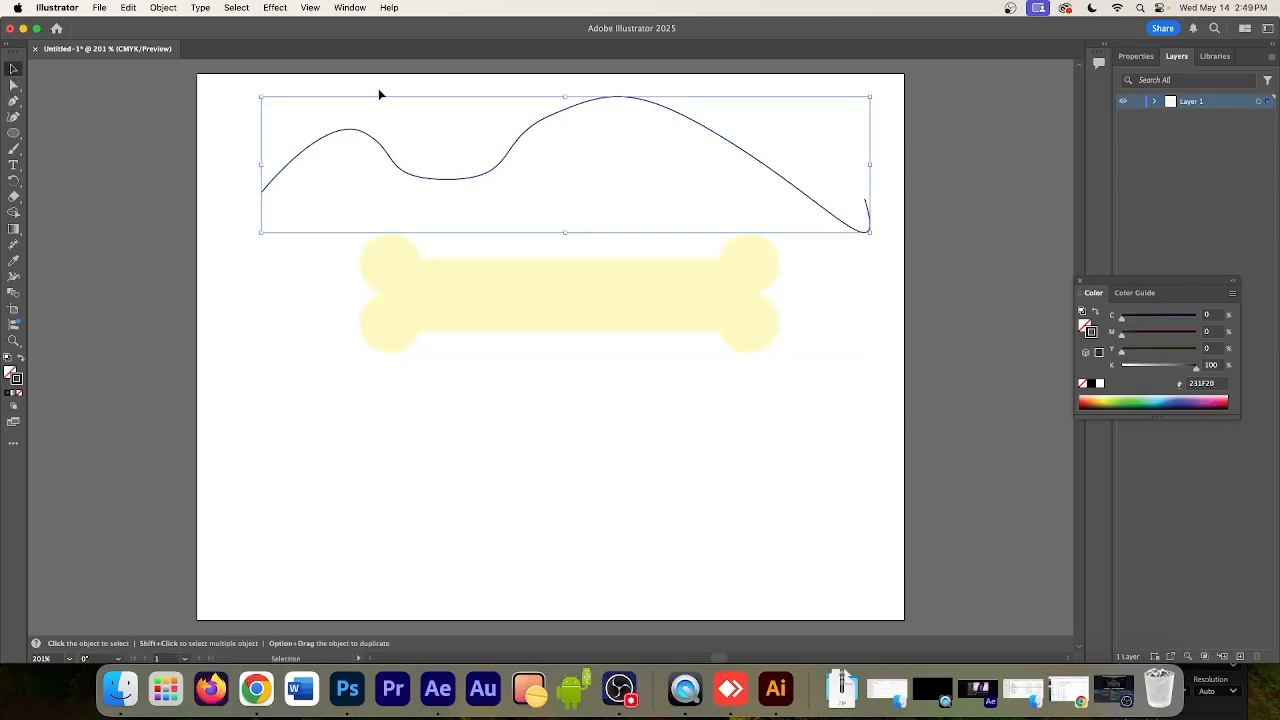
{"action": "left_click", "coordinate": [13, 86]}
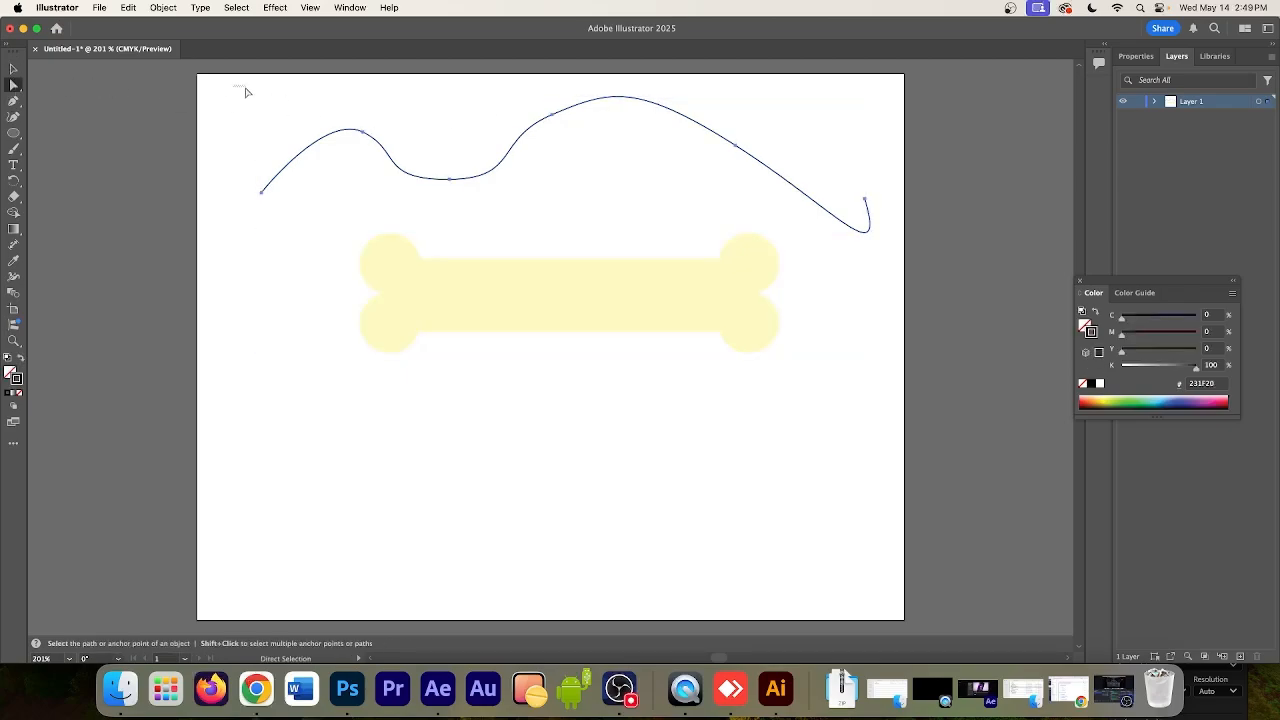
{"action": "left_click_drag", "start_coordinate": [234, 85], "coordinate": [889, 236]}
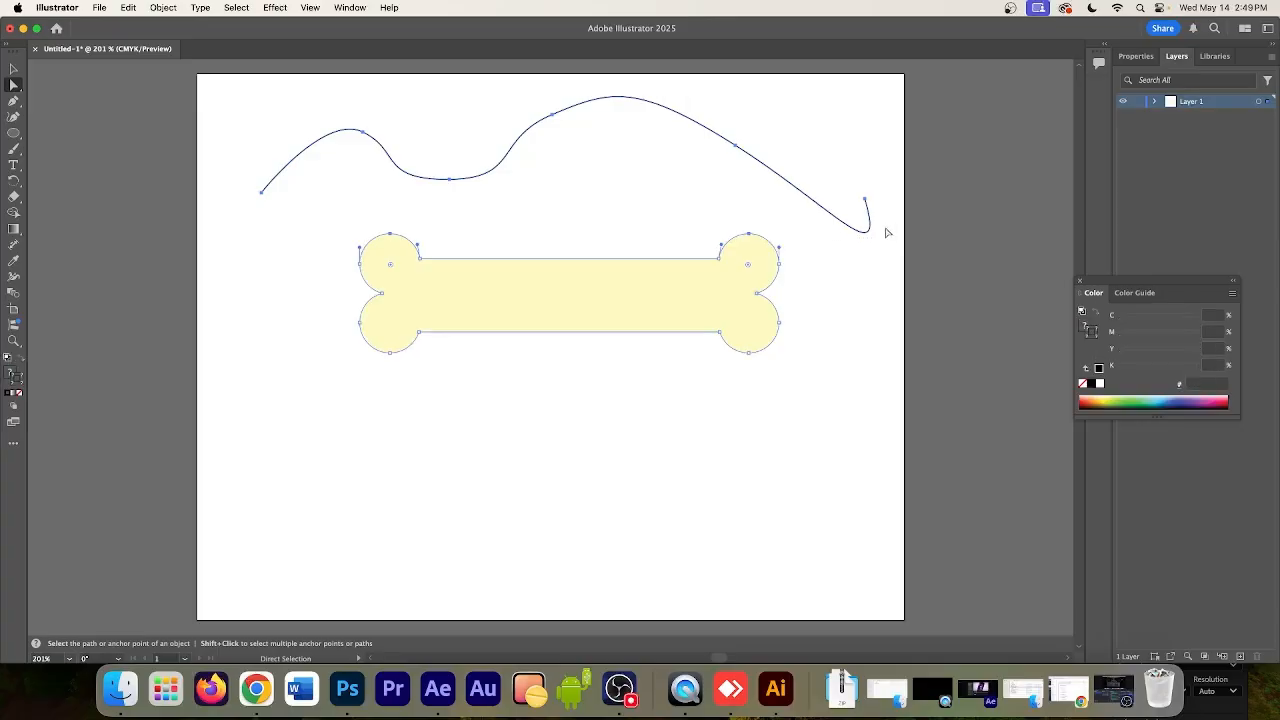
{"action": "left_click", "coordinate": [423, 205]}
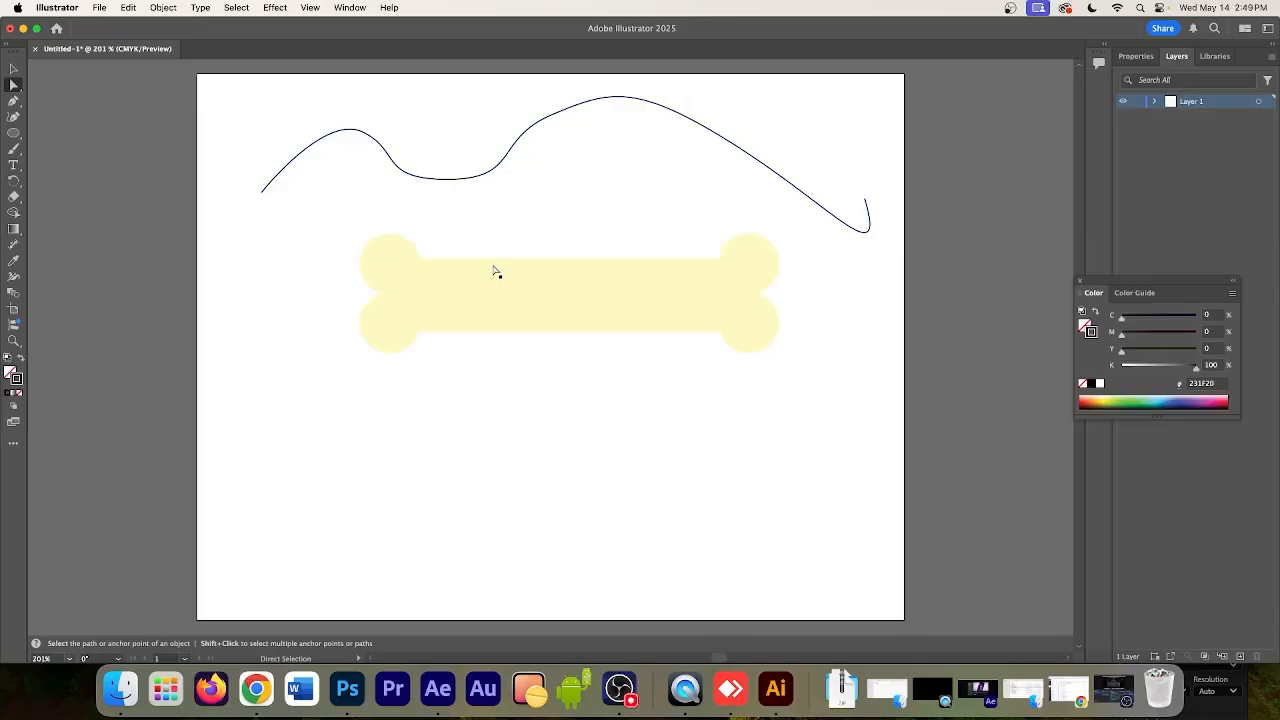
Move the bone down, well clear of the wavy path, and copy the wavy path with all its anchor points selected
{"action": "left_click", "coordinate": [522, 294]}
{"action": "left_click_drag", "start_coordinate": [522, 294], "coordinate": [540, 490]}
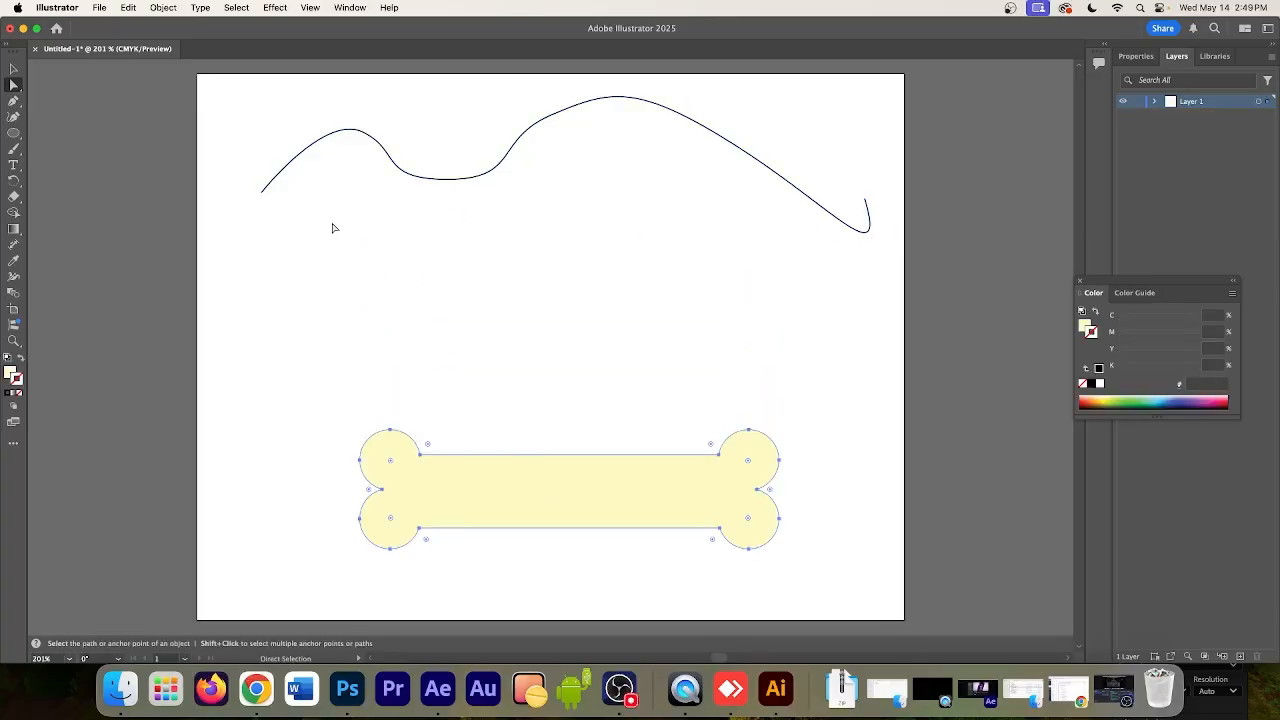
{"action": "left_click_drag", "start_coordinate": [236, 88], "coordinate": [783, 256]}
{"action": "left_click_drag", "start_coordinate": [966, 306], "coordinate": [855, 299]}
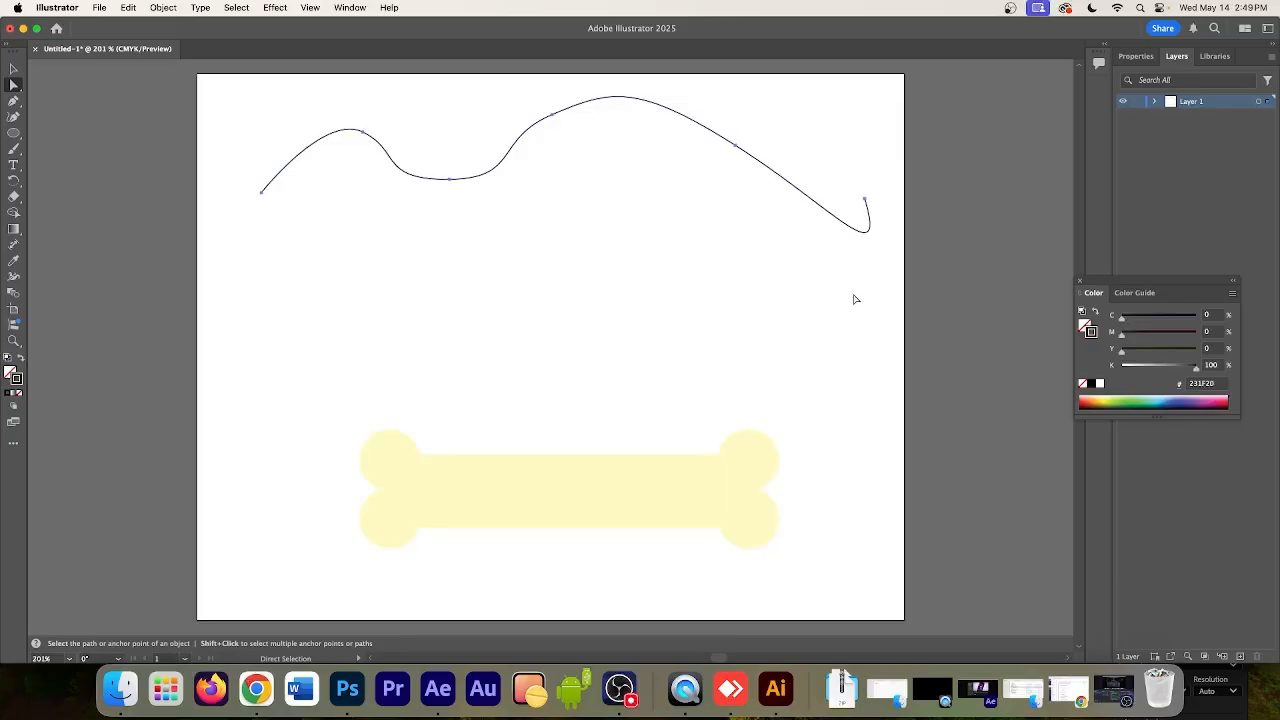
{"action": "key", "text": "super+c"}
Switch to After Effects and create a 1920x1080, 24 fps composition named Comp 3
{"action": "left_click", "coordinate": [441, 690]}
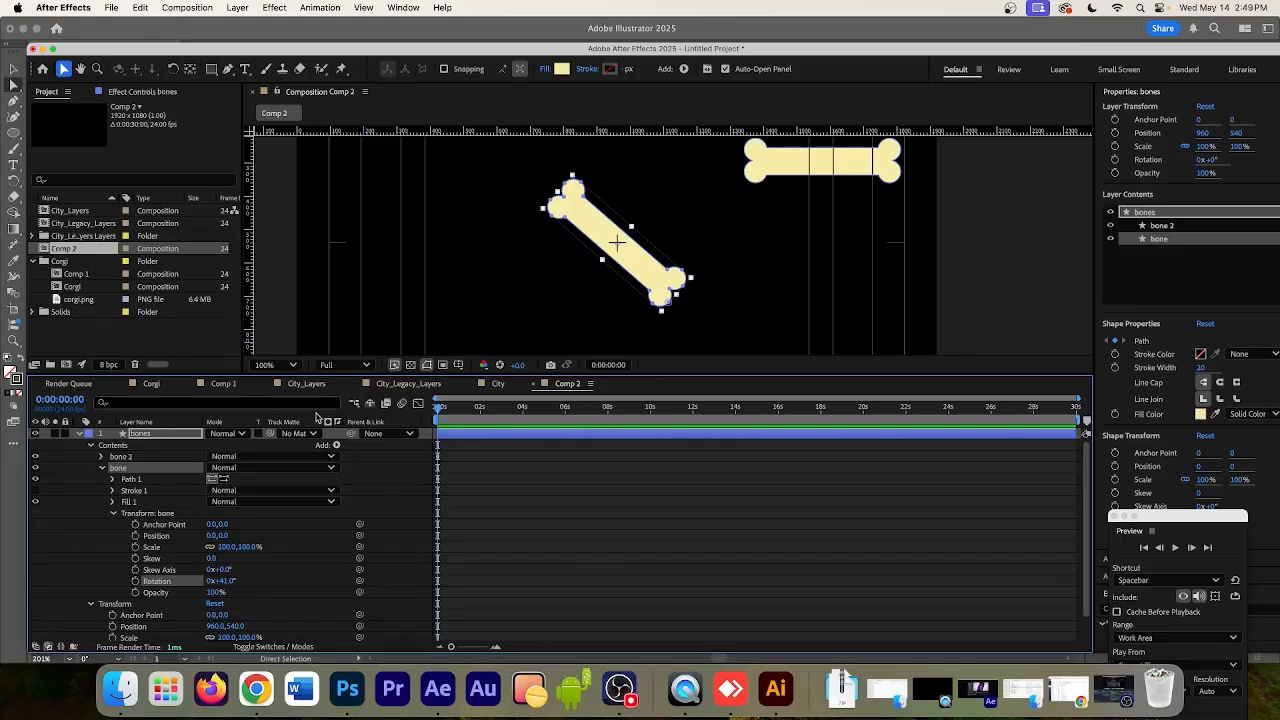
{"action": "left_click", "coordinate": [66, 365]}
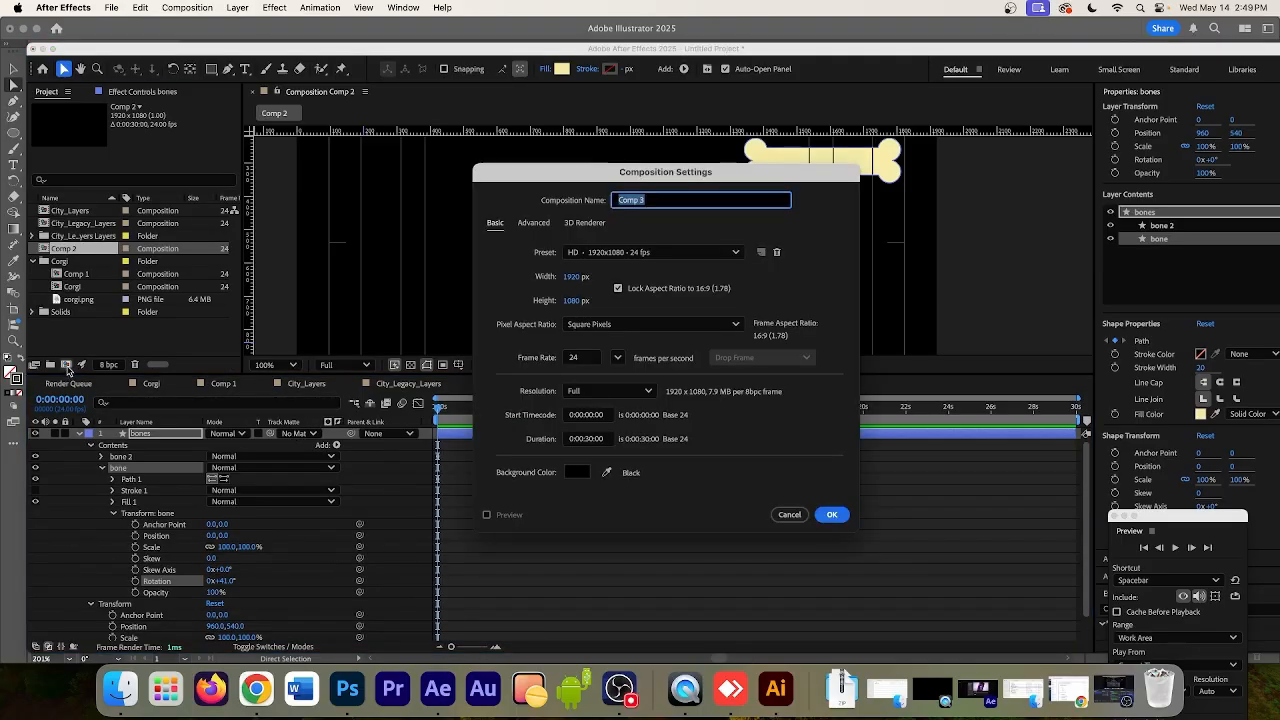
{"action": "left_click", "coordinate": [831, 514]}
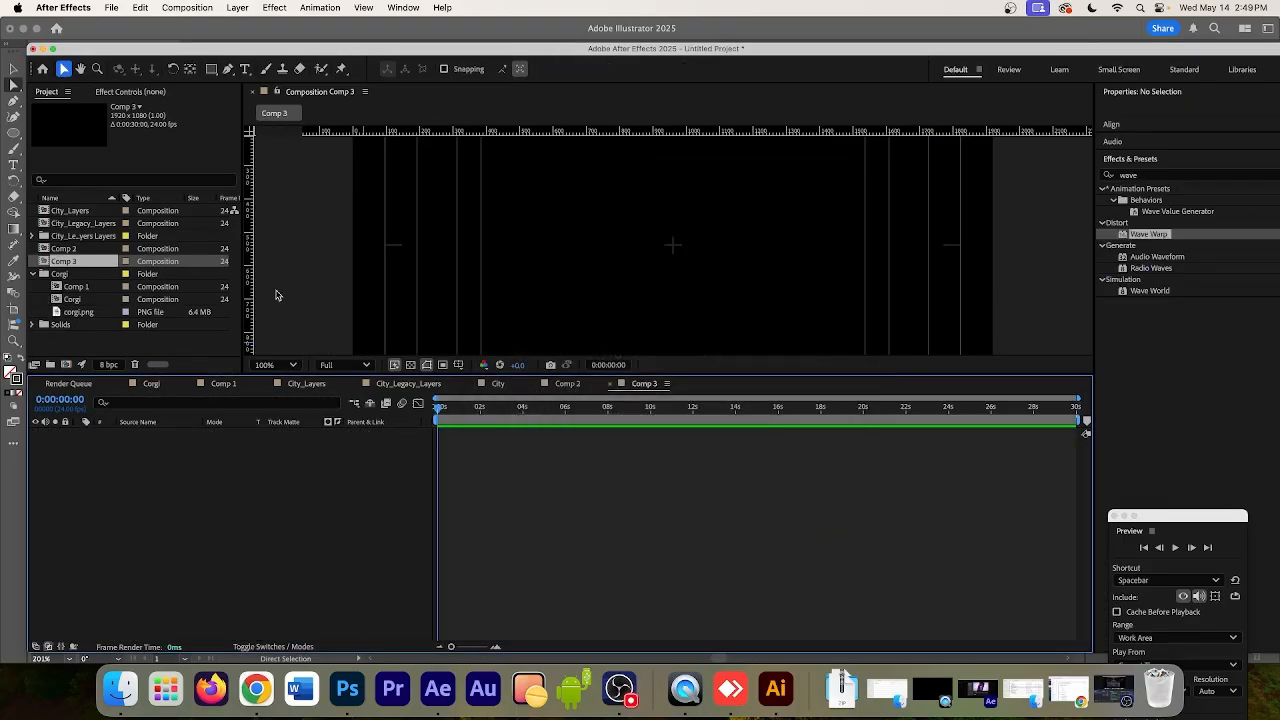
Add corgi.png to Comp 3 as a layer and fit it to the composition height
{"action": "left_click_drag", "start_coordinate": [79, 314], "coordinate": [206, 531]}
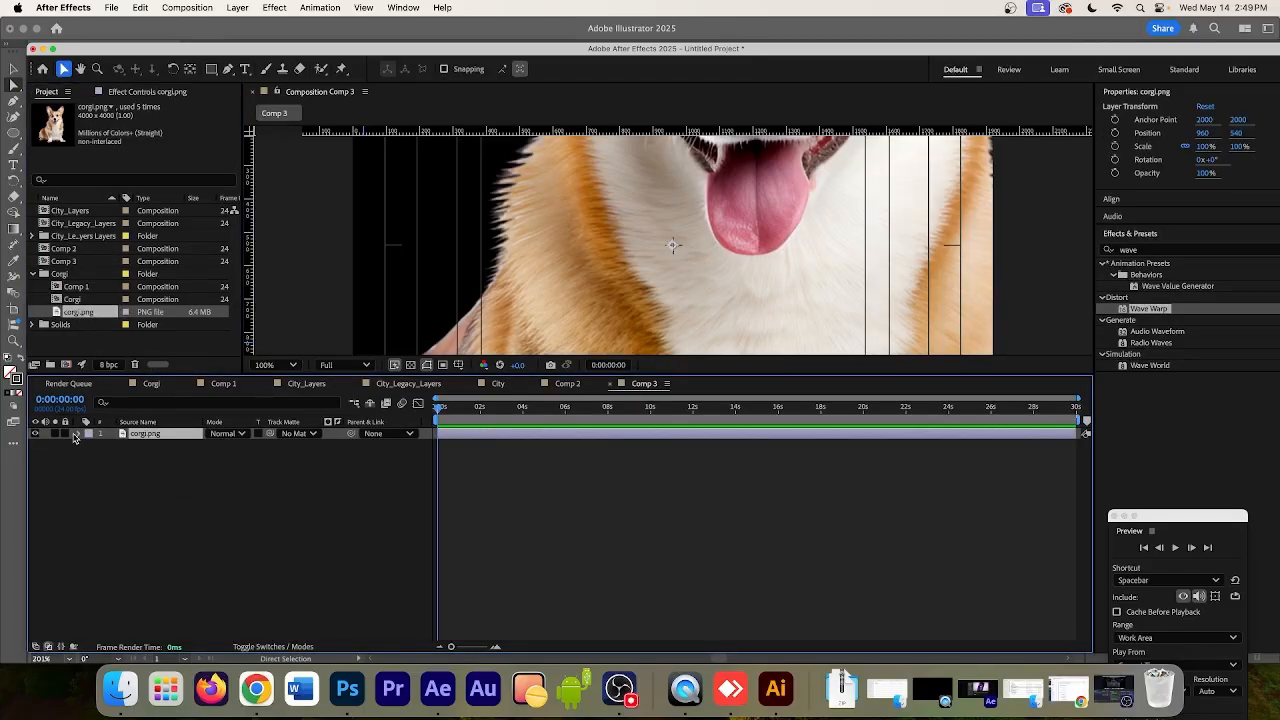
{"action": "right_click", "coordinate": [147, 440]}
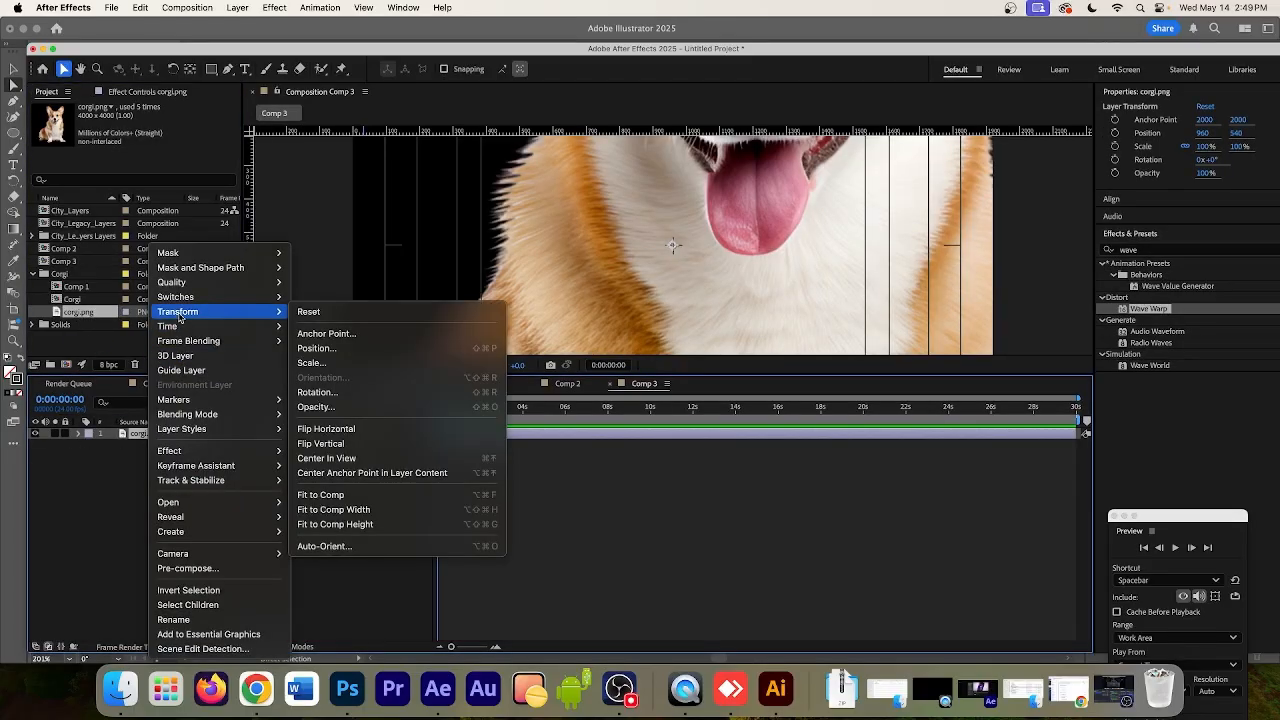
{"action": "mouse_move", "coordinate": [240, 311]}
{"action": "left_click", "coordinate": [372, 530]}
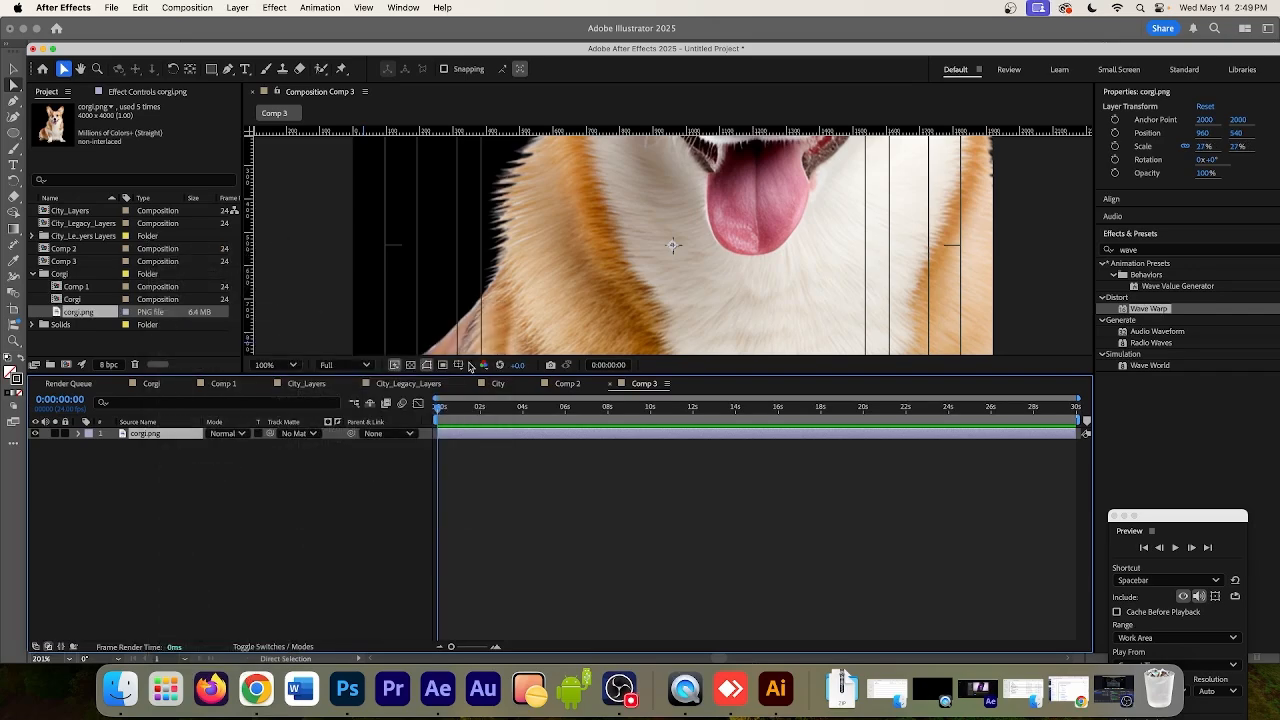
Reduce the corgi layer's scale to 4% in its Transform properties
{"action": "left_click", "coordinate": [78, 434]}
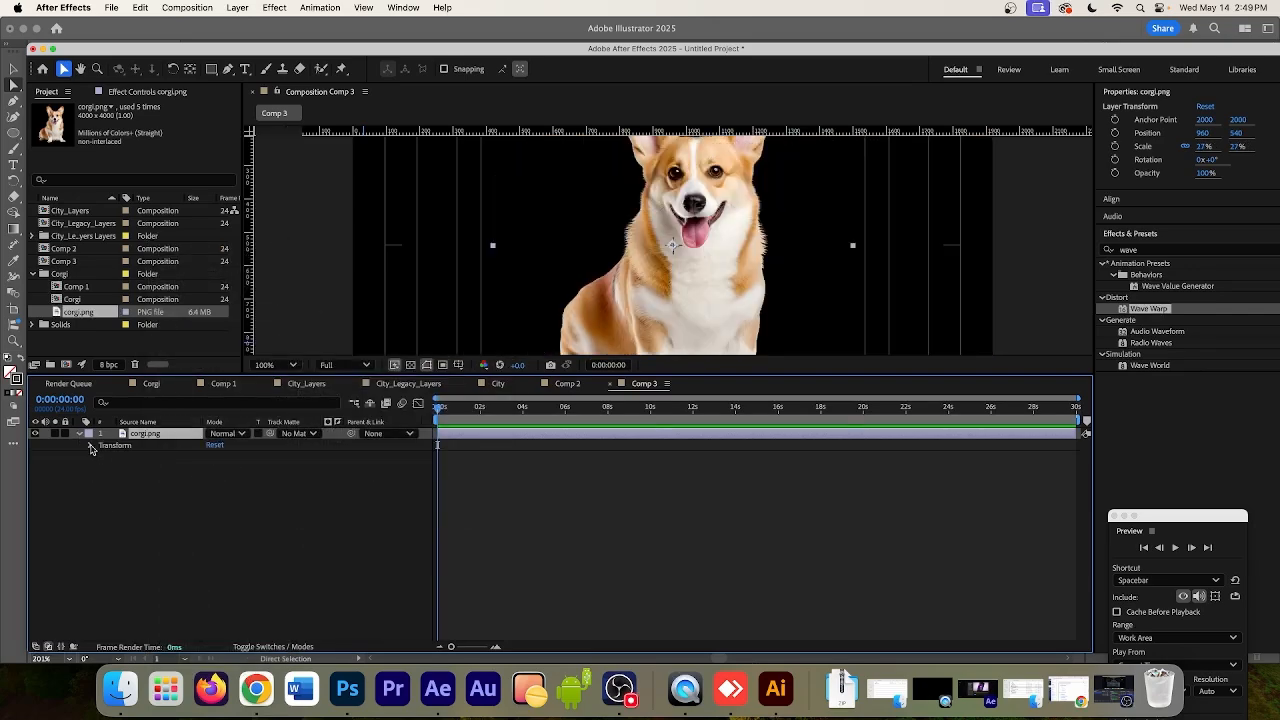
{"action": "left_click", "coordinate": [90, 446]}
{"action": "left_click_drag", "start_coordinate": [243, 480], "coordinate": [225, 481]}
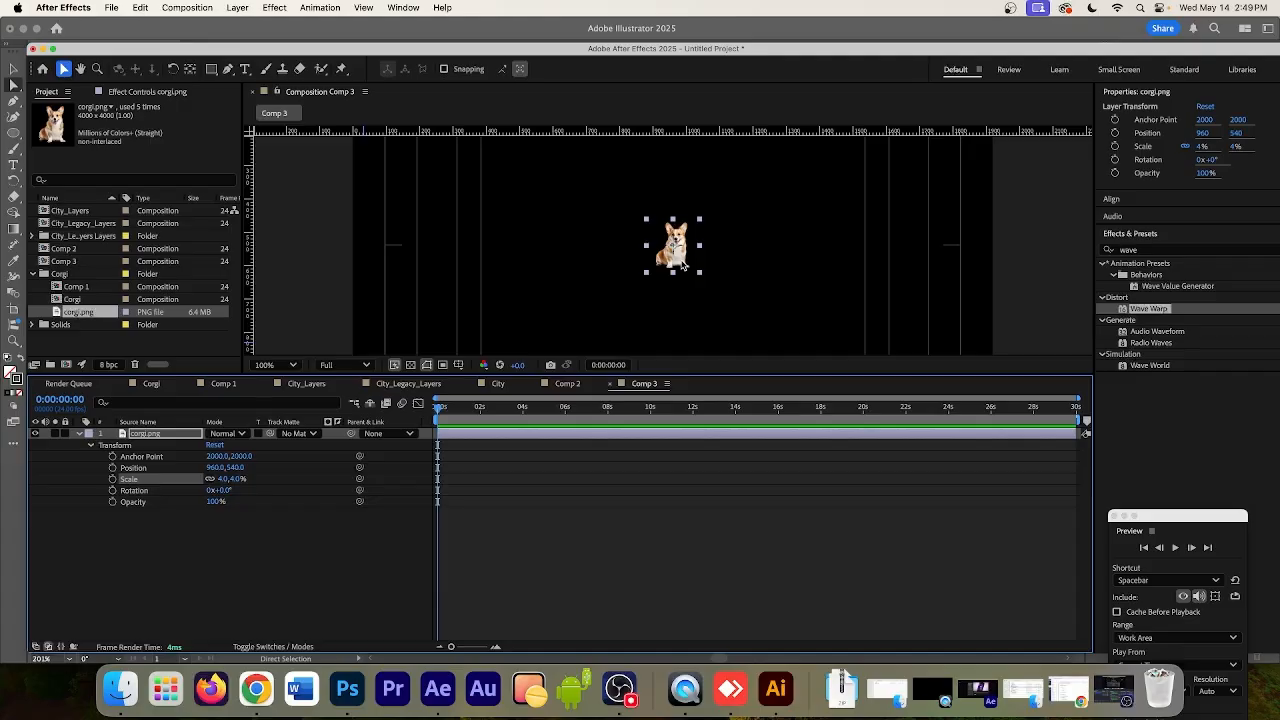
Switch to Illustrator, move the bone up toward the artboard's centre, and copy its path with all anchor points selected
{"action": "left_click", "coordinate": [776, 690]}
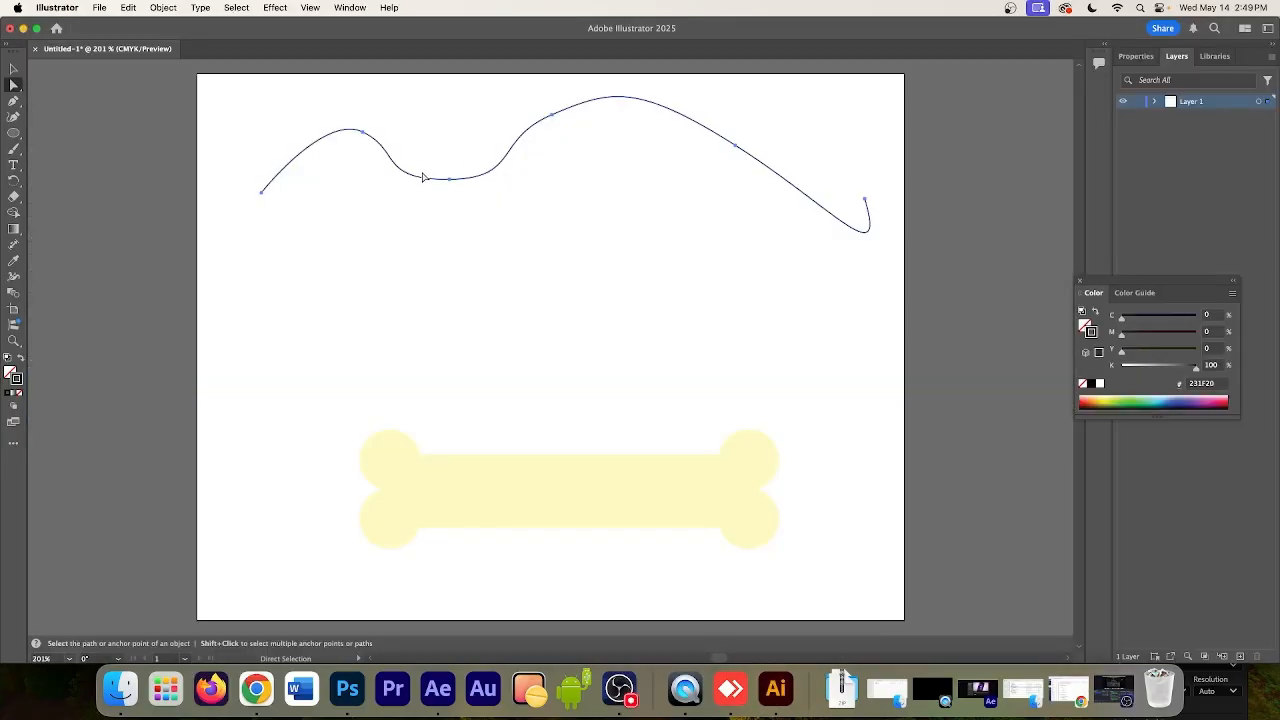
{"action": "left_click", "coordinate": [617, 495]}
{"action": "left_click_drag", "start_coordinate": [611, 495], "coordinate": [554, 403]}
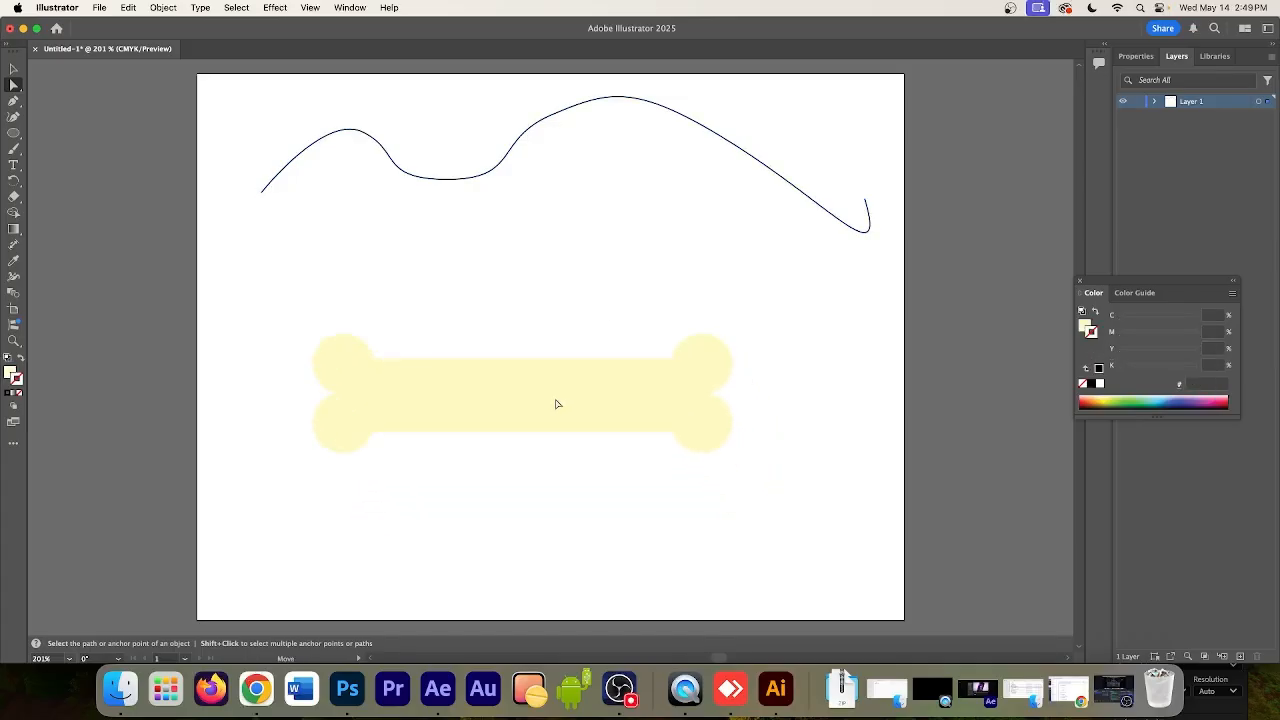
{"action": "left_click_drag", "start_coordinate": [256, 302], "coordinate": [812, 496]}
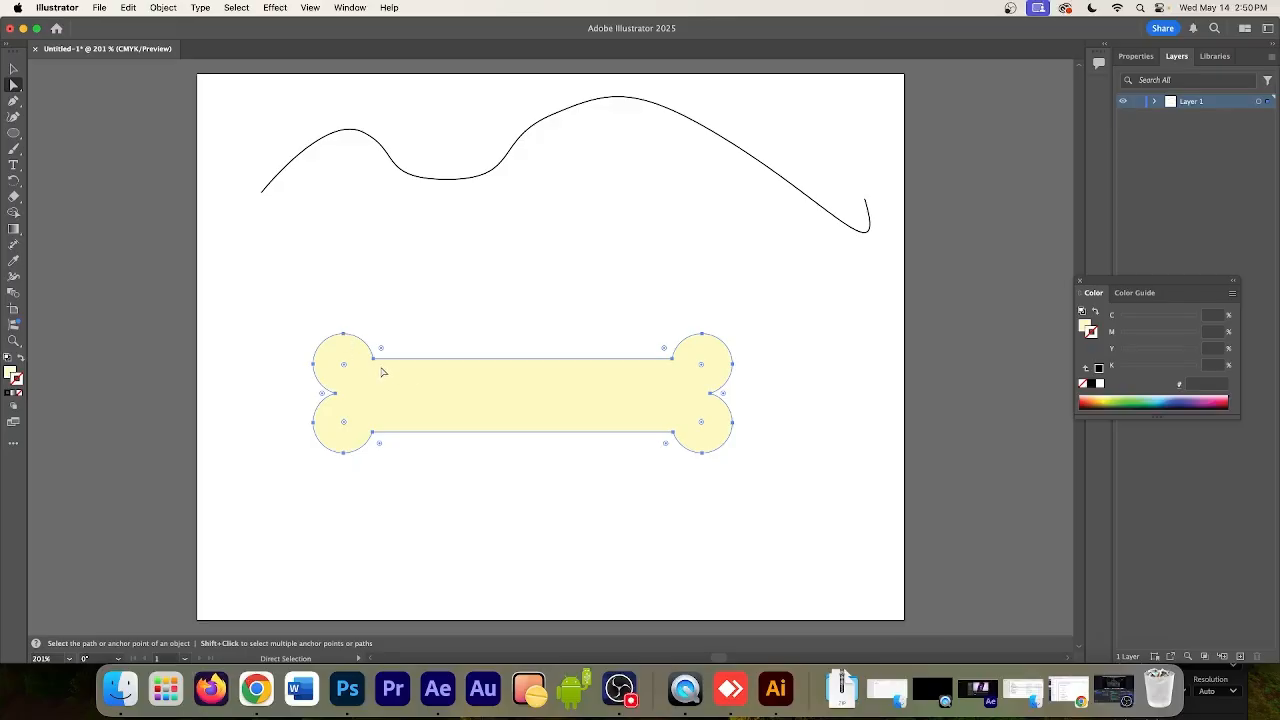
{"action": "left_click_drag", "start_coordinate": [281, 304], "coordinate": [773, 530]}
{"action": "key", "text": "v"}
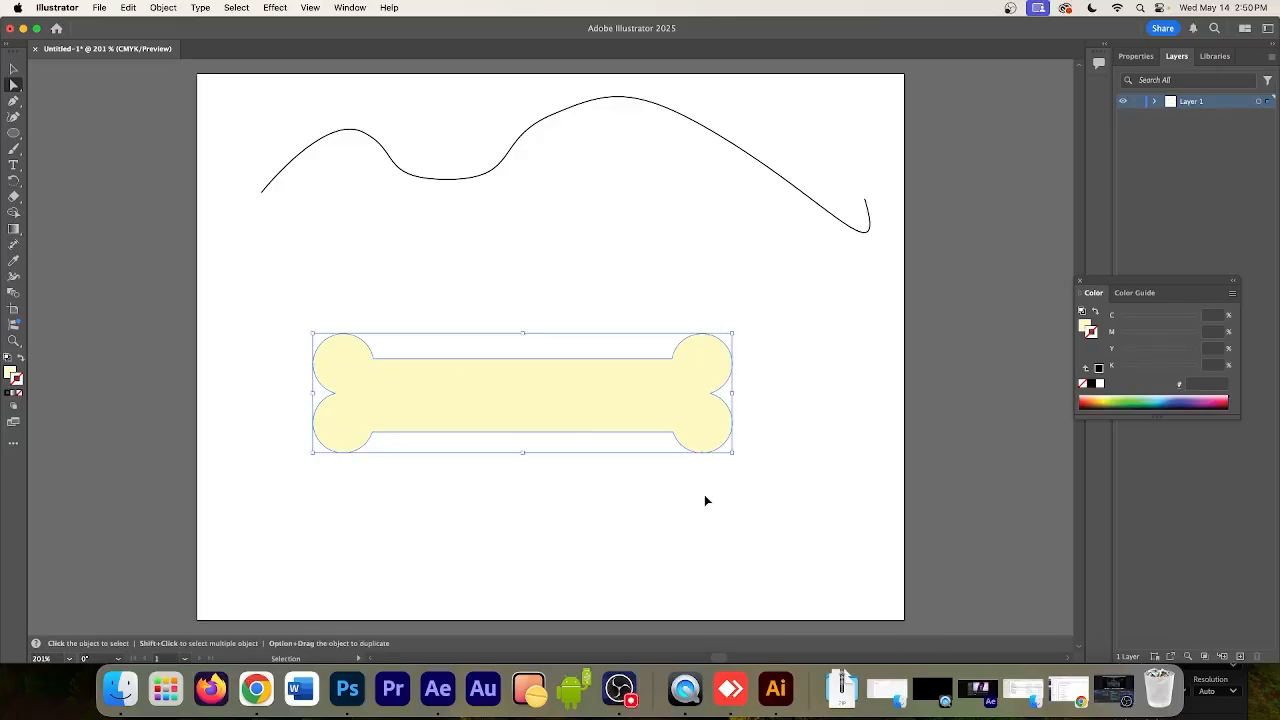
{"action": "key", "text": "a"}
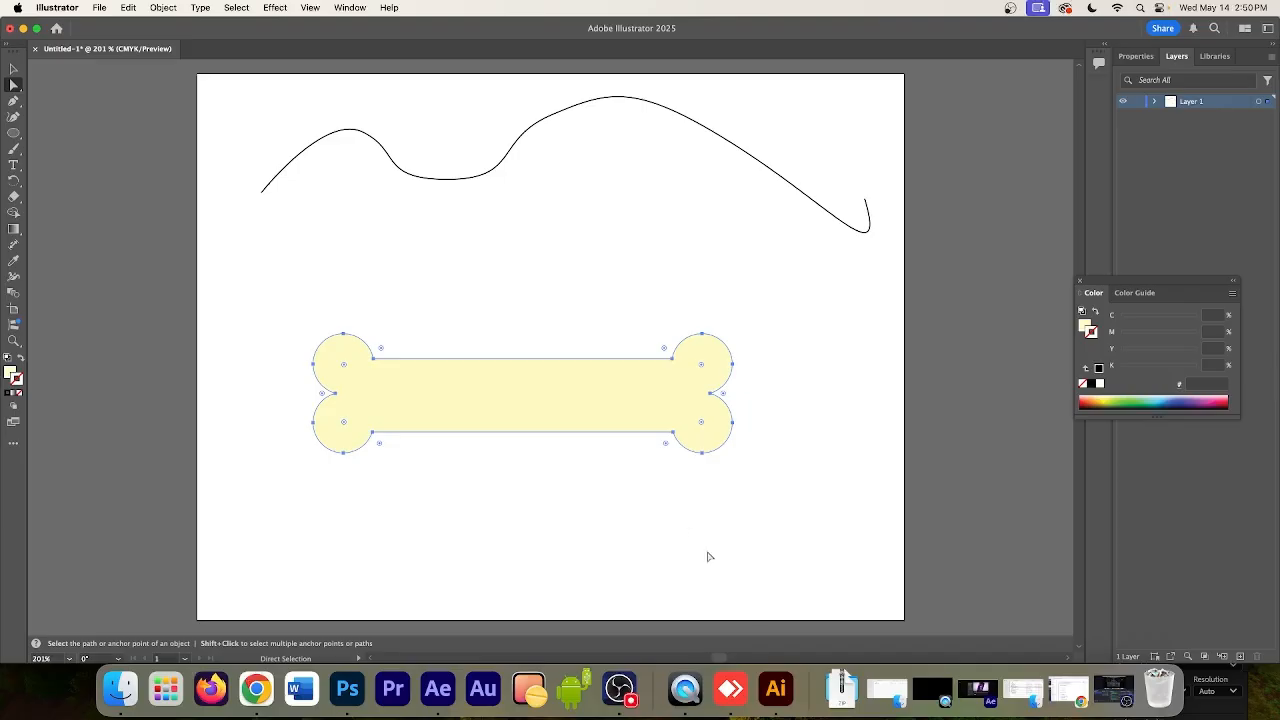
Switch to After Effects, enable Position keyframing on the corgi layer at 0:00:00:00, and paste the bone path into Position
{"action": "left_click", "coordinate": [441, 688]}
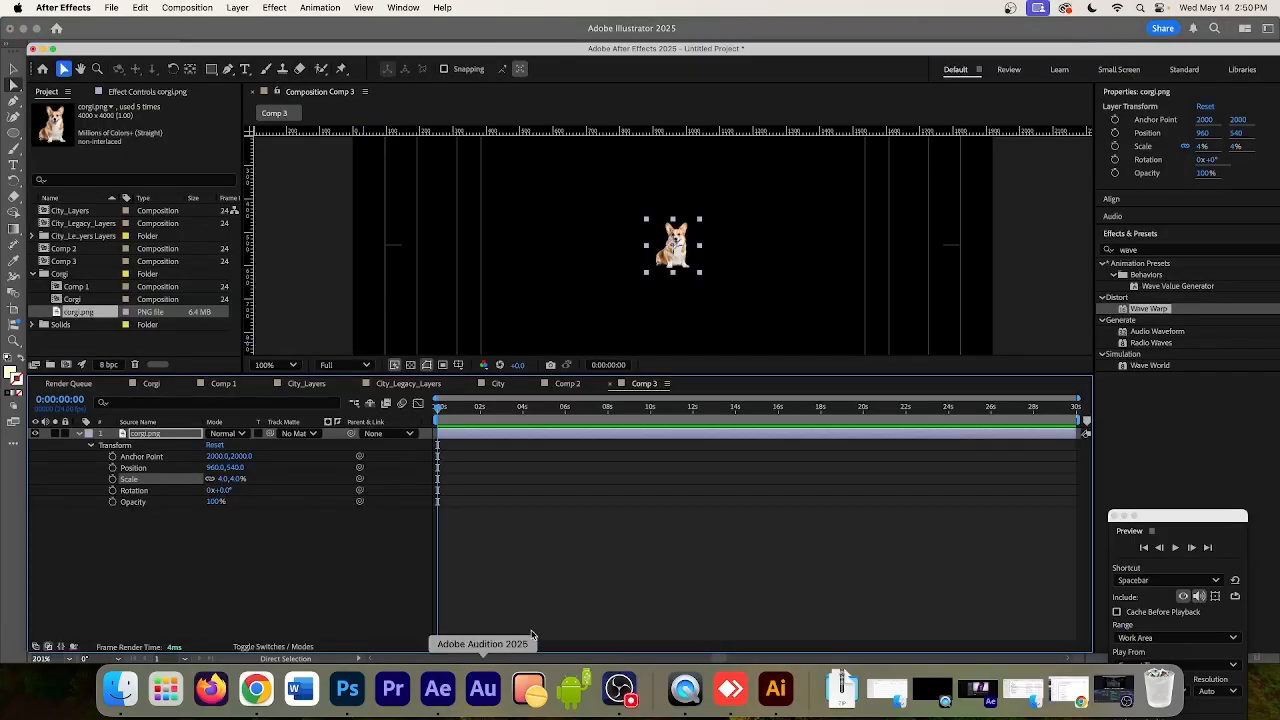
{"action": "left_click", "coordinate": [127, 469]}
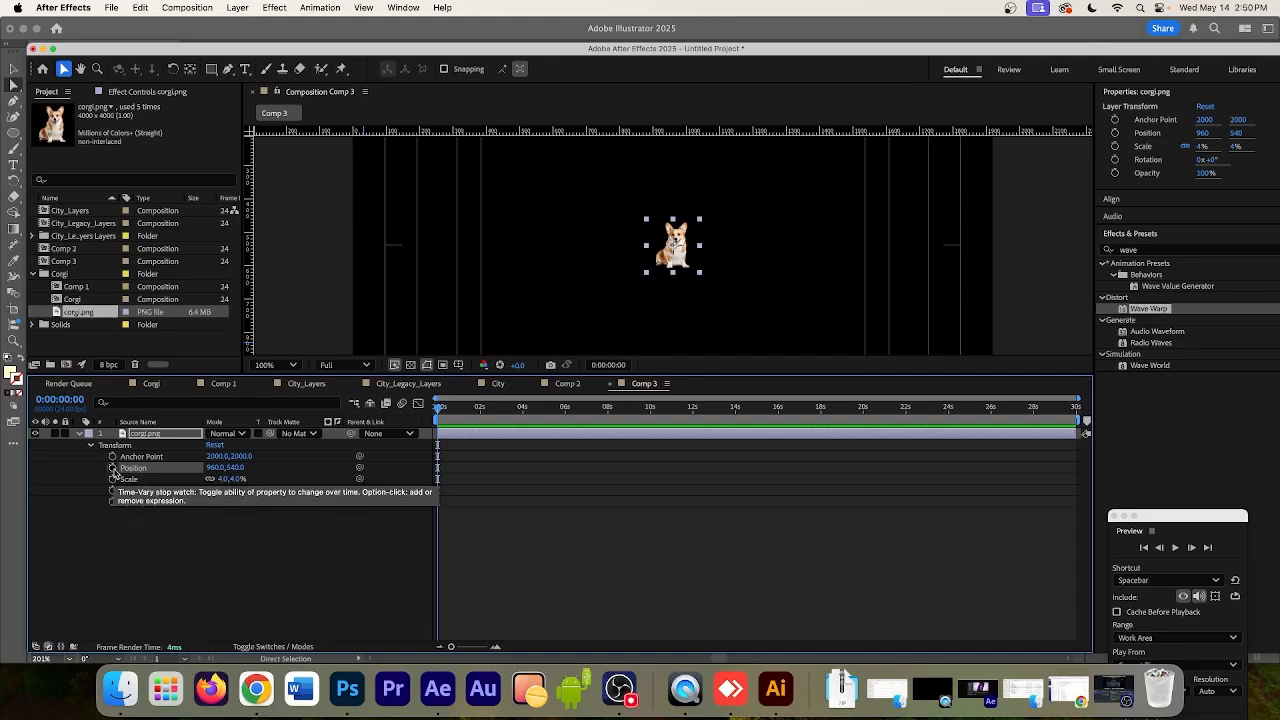
{"action": "left_click", "coordinate": [113, 468]}
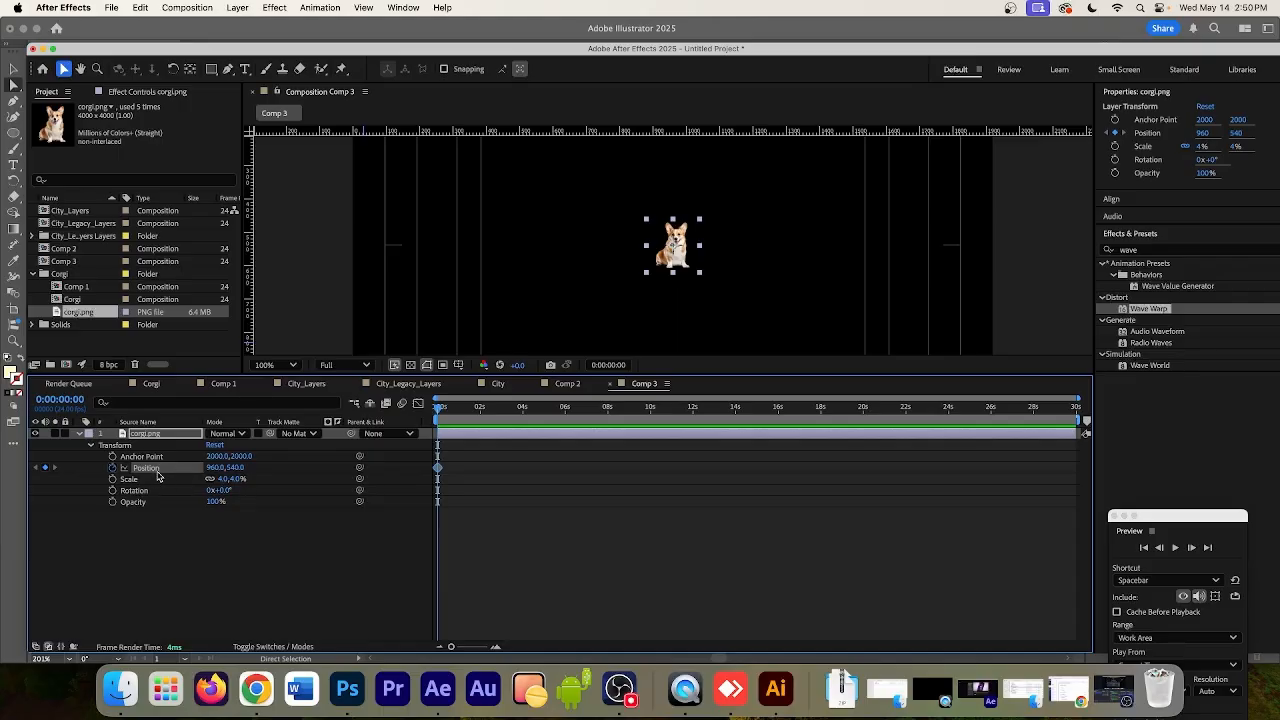
{"action": "key", "text": "super+v"}
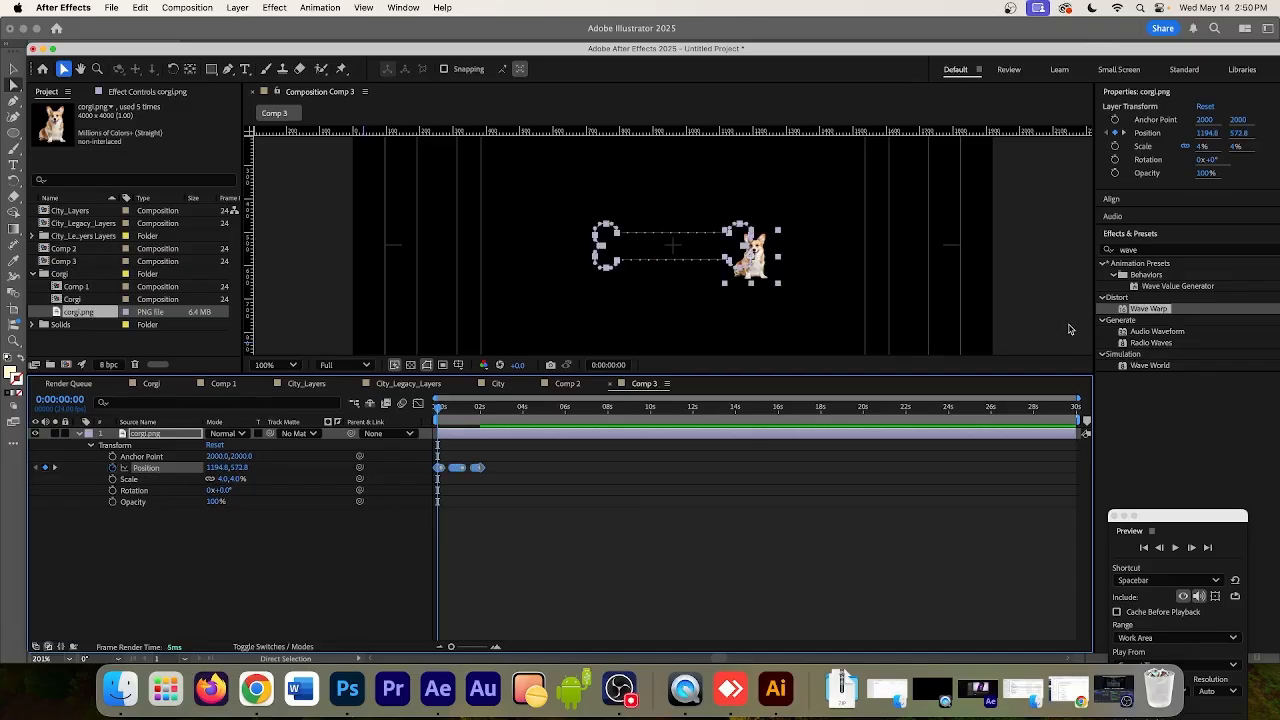
Preview the corgi's motion and examine its motion path against the bone in Illustrator, returning to After Effects
{"action": "left_click", "coordinate": [1176, 548]}
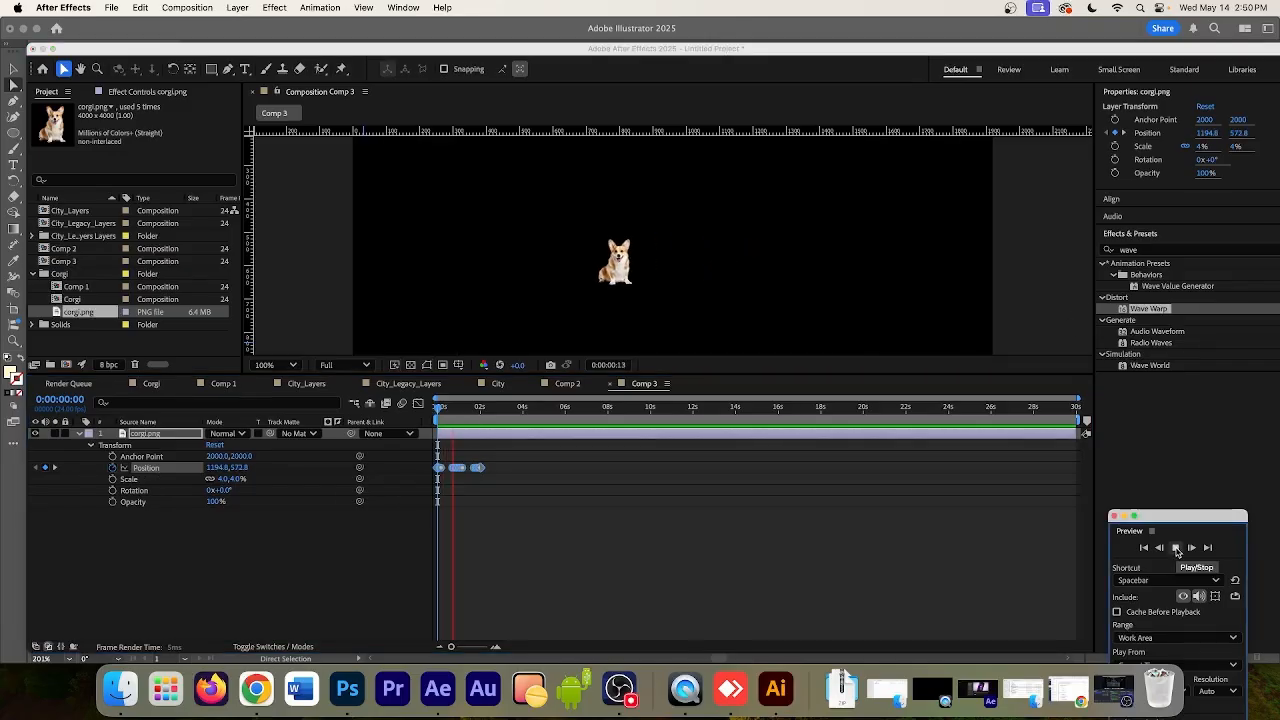
{"action": "left_click", "coordinate": [1175, 548]}
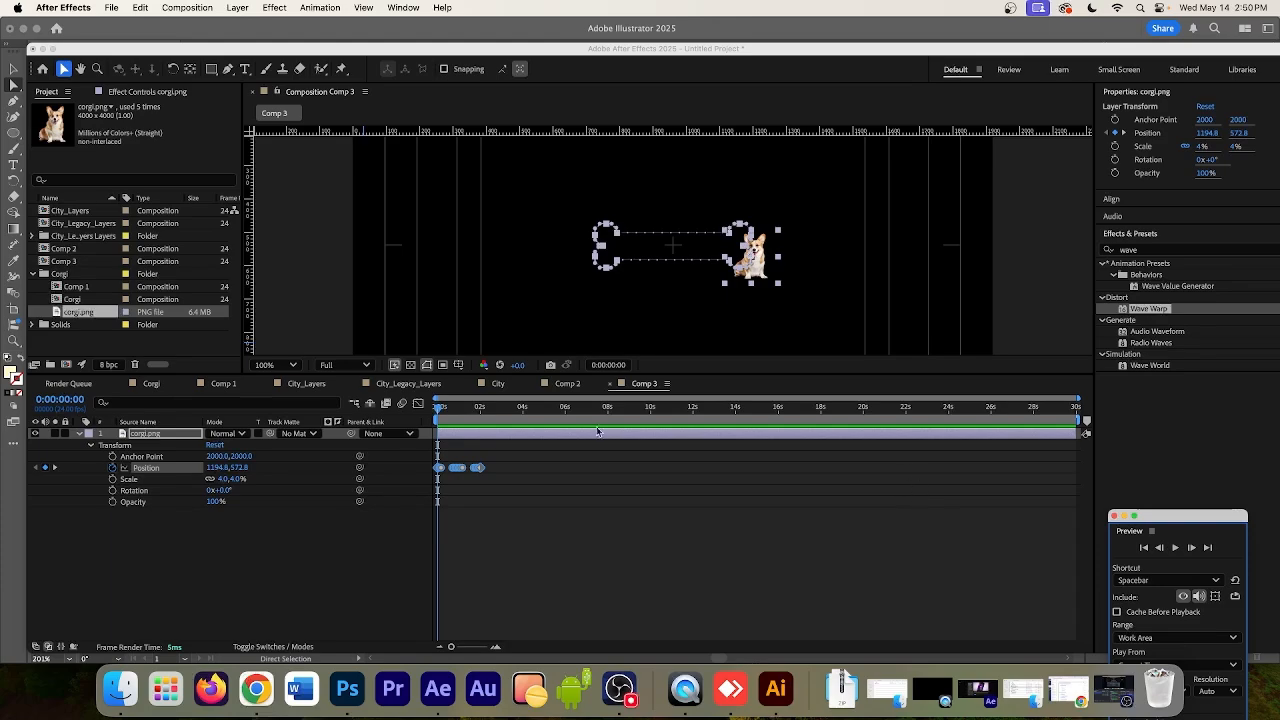
{"action": "scroll", "coordinate": [677, 226], "scroll_direction": "down", "scroll_amount": 1}
{"action": "scroll", "coordinate": [677, 226], "scroll_direction": "up", "scroll_amount": 3}
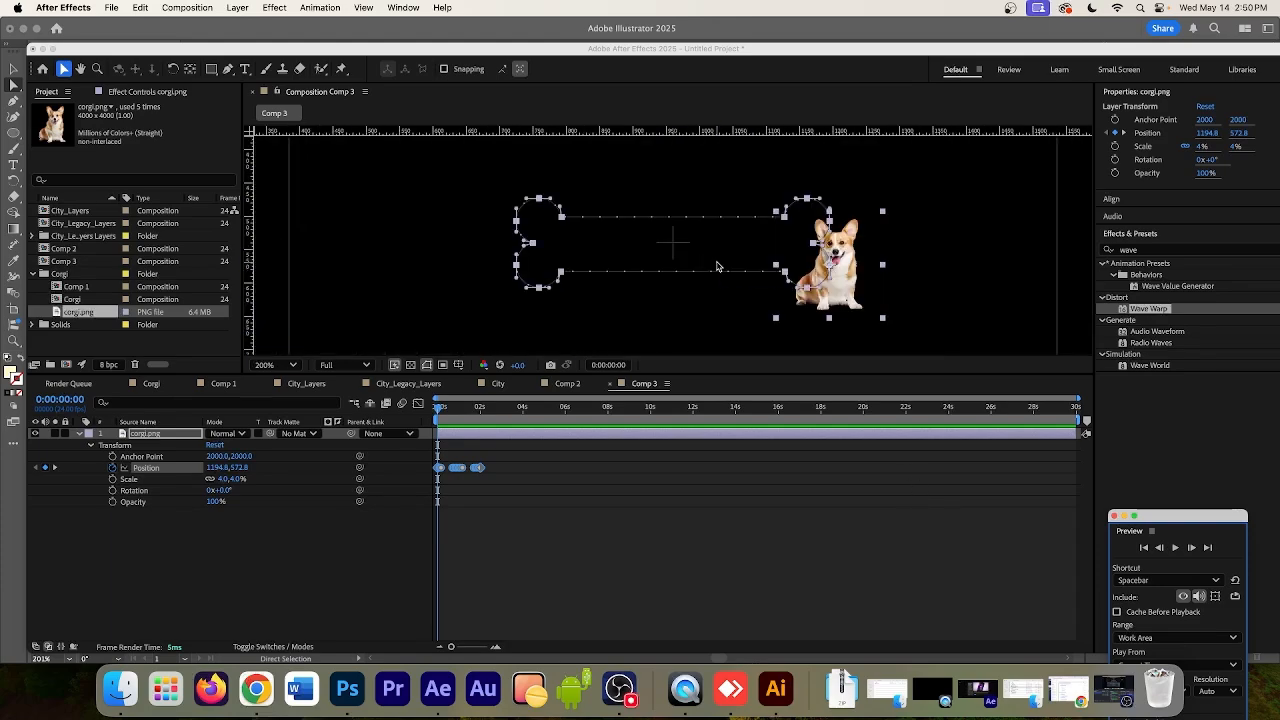
{"action": "left_click", "coordinate": [776, 690]}
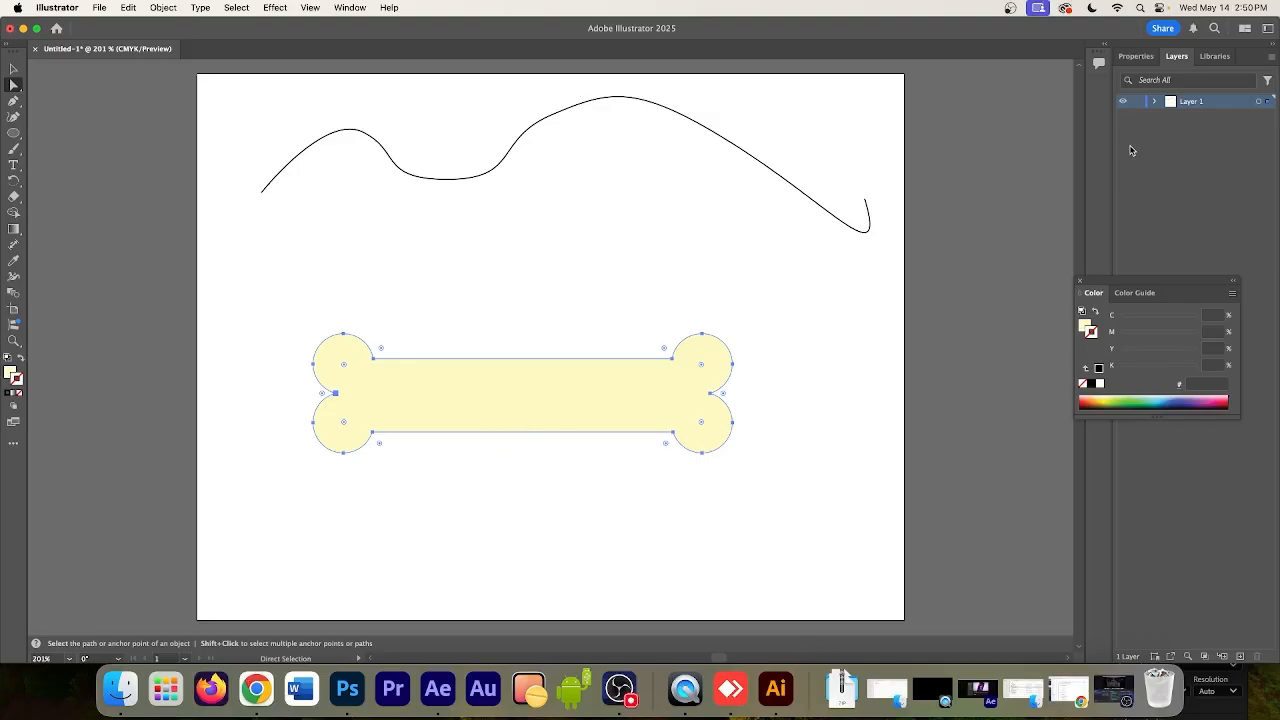
{"action": "left_click", "coordinate": [440, 690]}
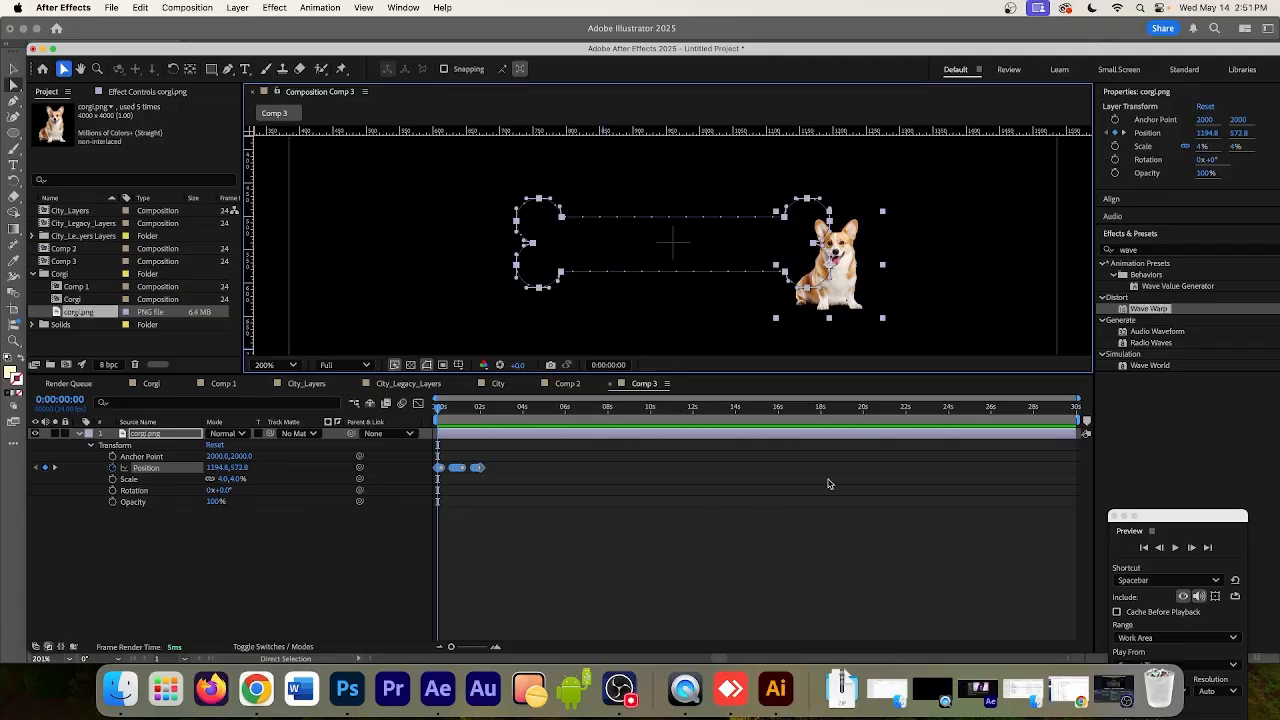
Zoom the timeline in on about the first six seconds and place the playhead at 0:00:02:21
{"action": "left_click_drag", "start_coordinate": [1077, 398], "coordinate": [566, 400]}
{"action": "left_click", "coordinate": [640, 408]}
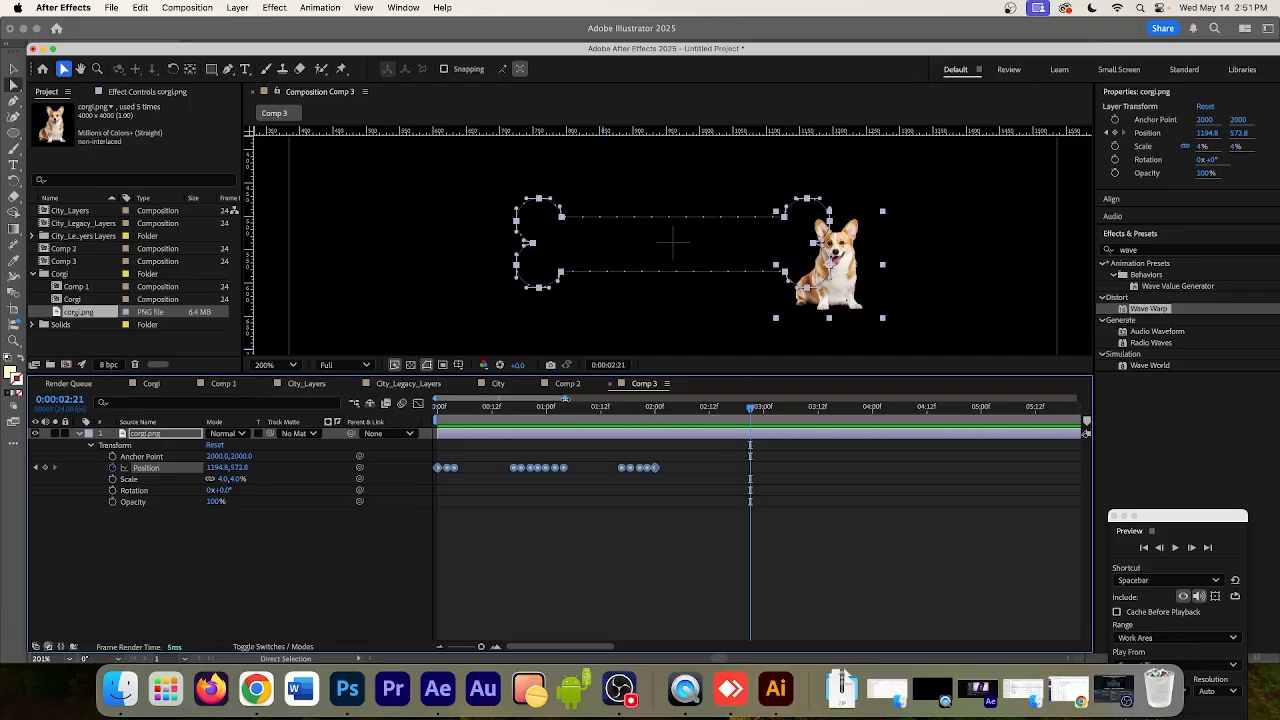
{"action": "mouse_move", "coordinate": [565, 399]}
{"action": "left_mouse_down"}
{"action": "mouse_move", "coordinate": [683, 399]}
{"action": "mouse_move", "coordinate": [560, 399]}
{"action": "left_mouse_up"}
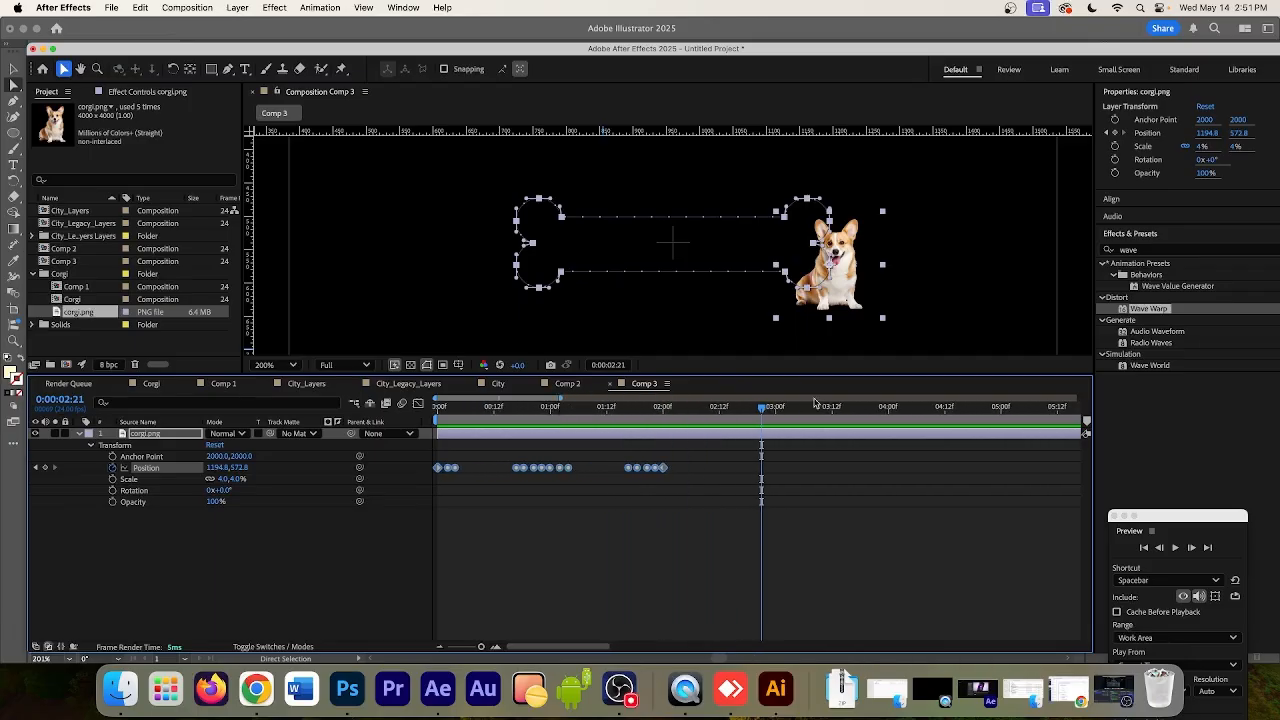
Preview the corgi's motion along the bone path from 0:00:00:00
{"action": "left_click_drag", "start_coordinate": [765, 411], "coordinate": [425, 415]}
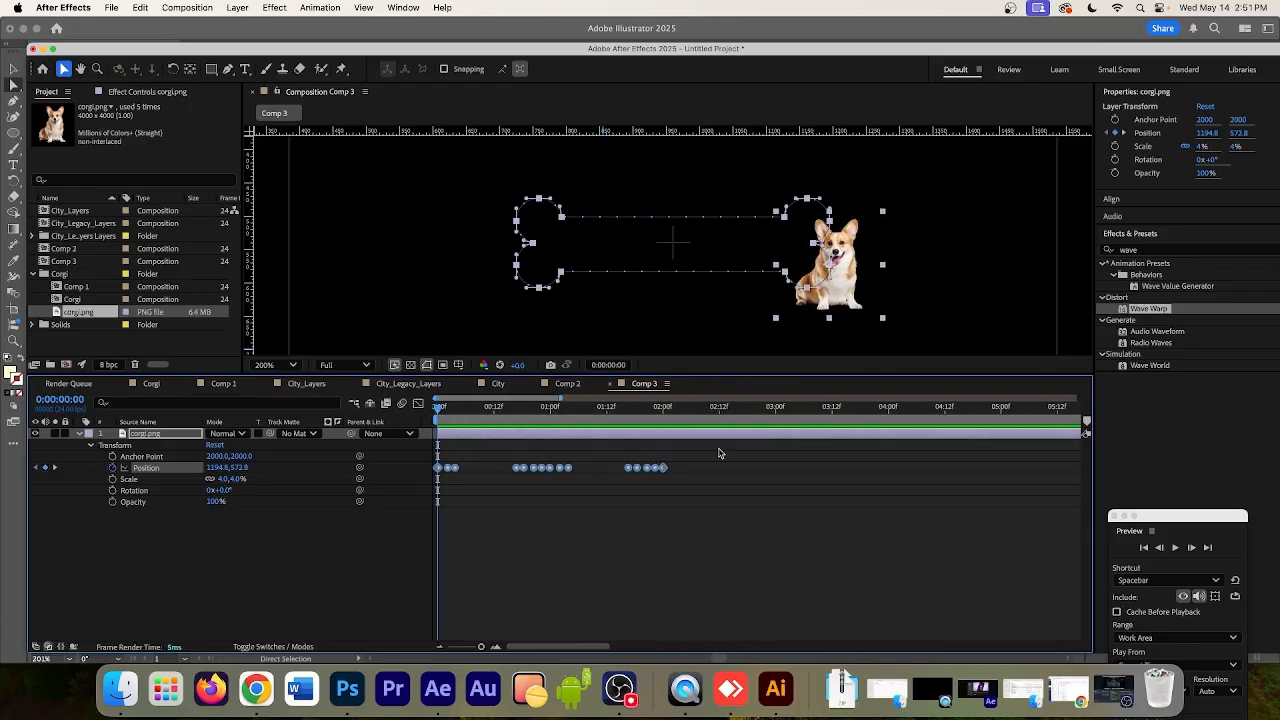
{"action": "left_click", "coordinate": [1176, 548]}
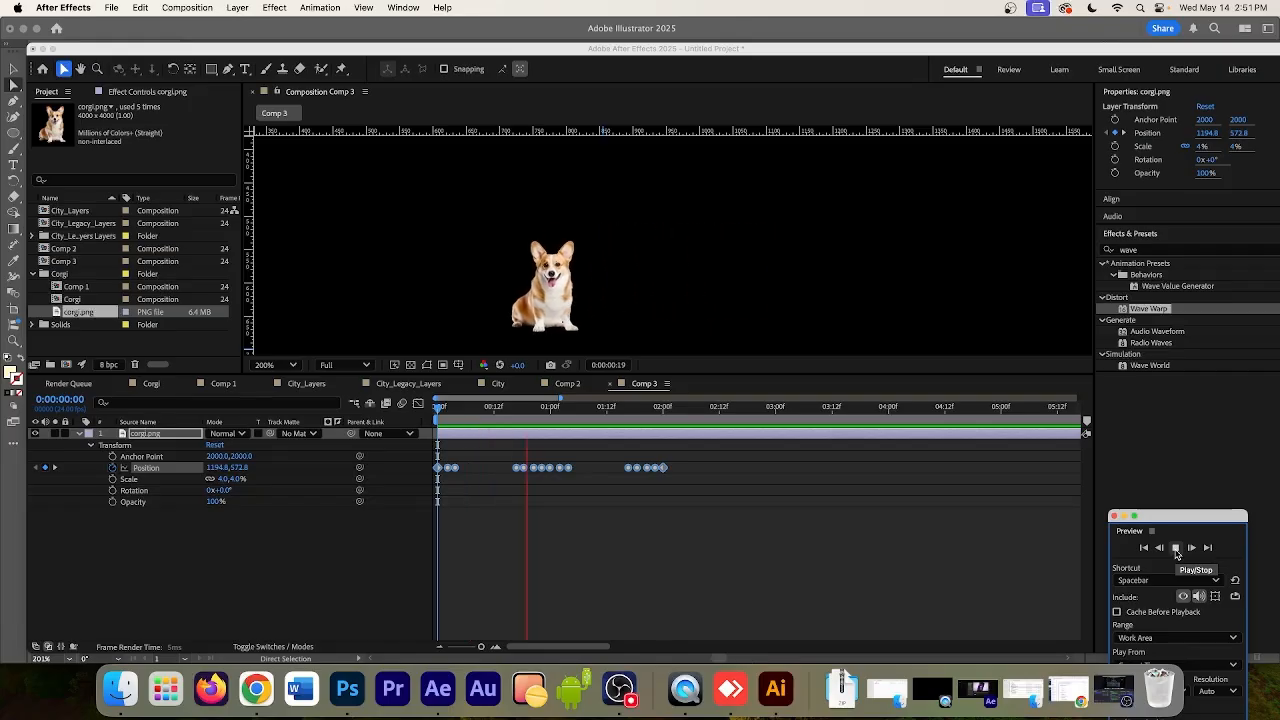
{"action": "left_click", "coordinate": [1176, 548]}
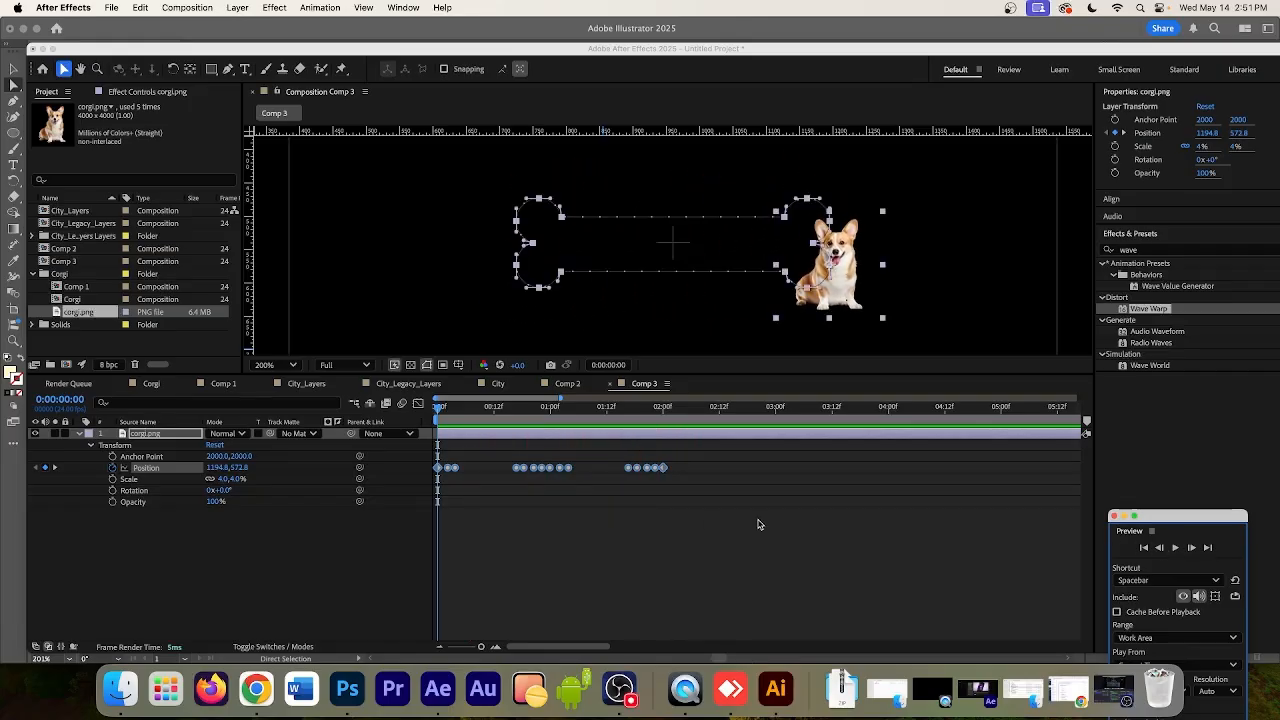
Select all of the corgi's Position keyframes and stretch their timing proportionally until the last one sits at about 10 seconds
{"action": "left_click_drag", "start_coordinate": [691, 458], "coordinate": [434, 477]}
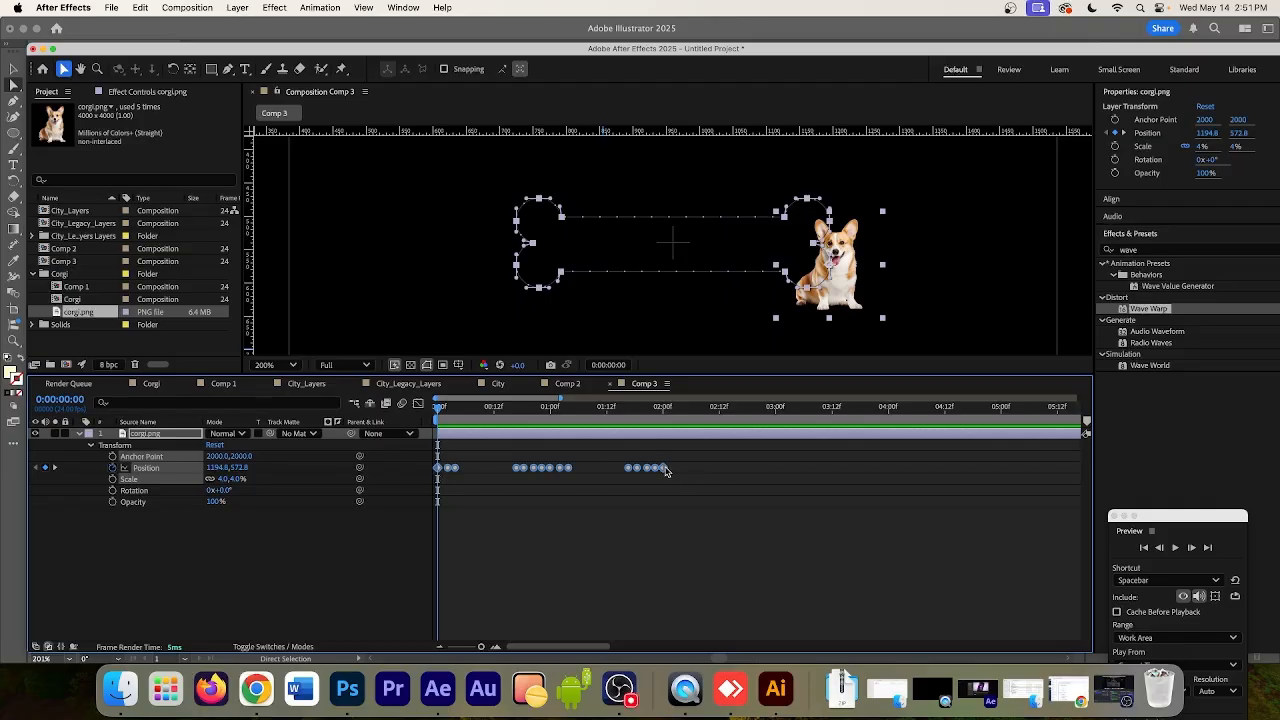
{"action": "mouse_move", "coordinate": [666, 471]}
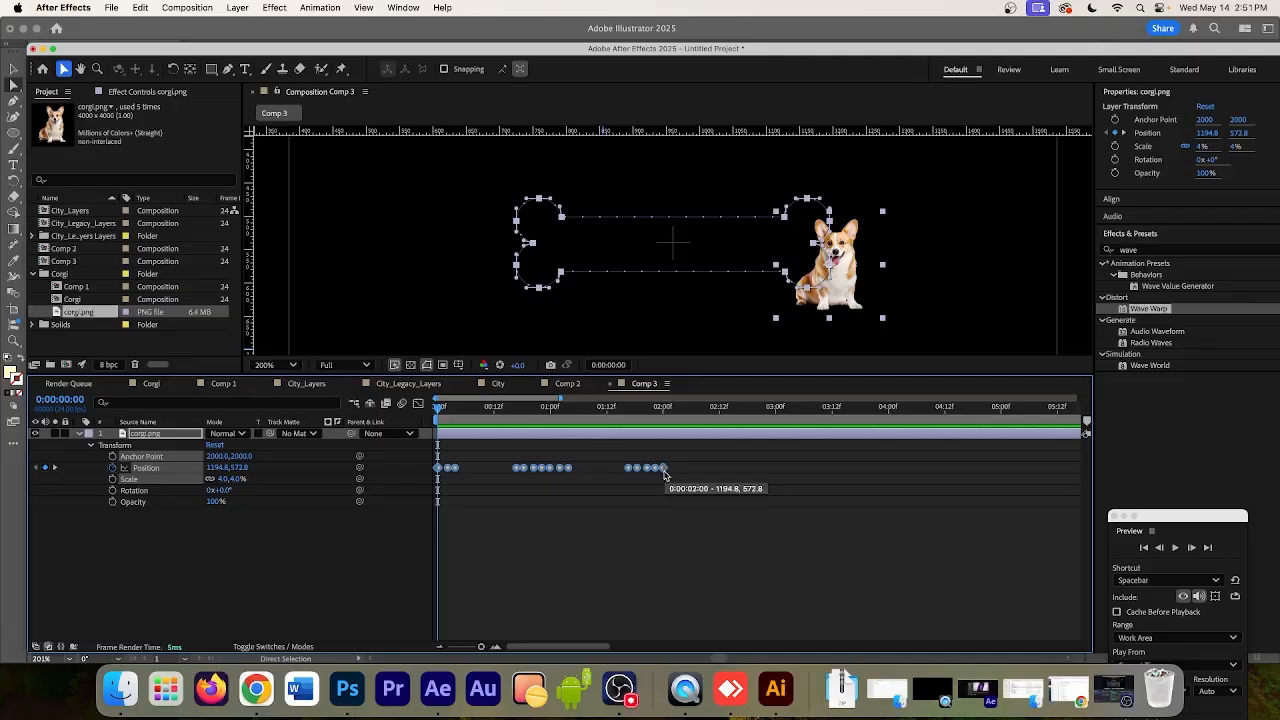
{"action": "left_click_drag", "start_coordinate": [666, 471], "coordinate": [1003, 474]}
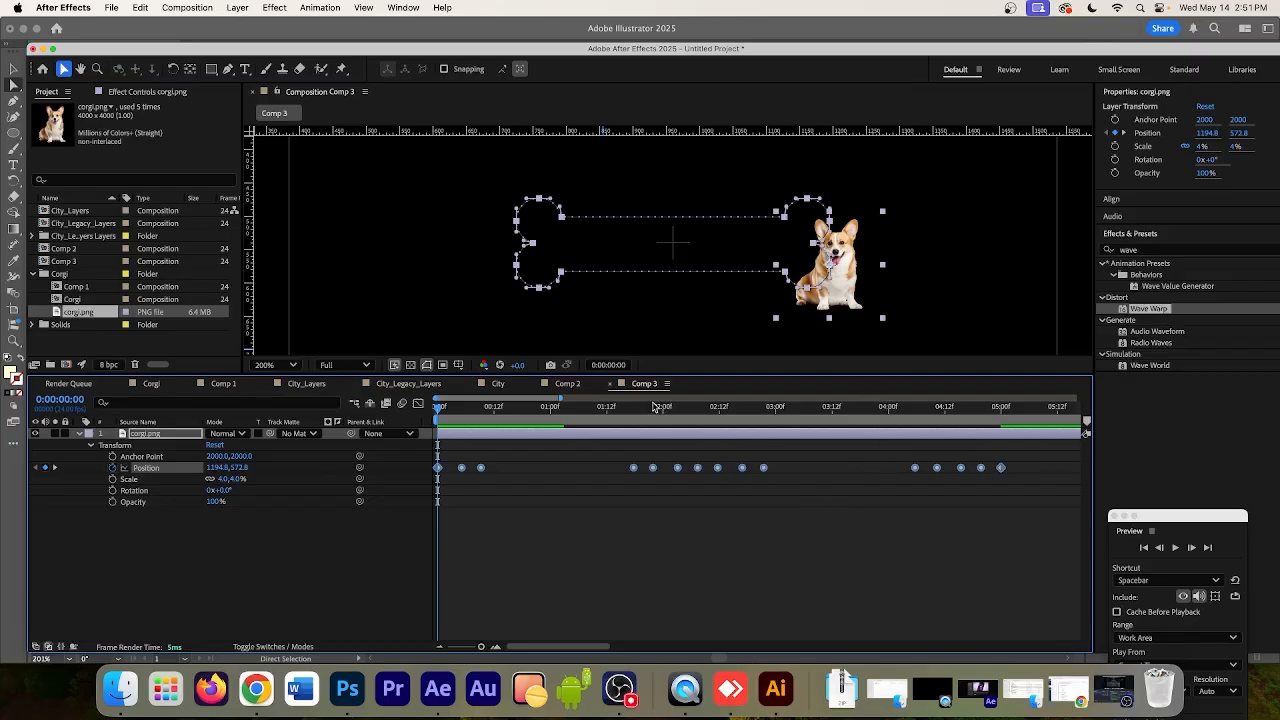
{"action": "left_click_drag", "start_coordinate": [560, 398], "coordinate": [787, 398]}
{"action": "left_click_drag", "start_coordinate": [636, 469], "coordinate": [831, 467]}
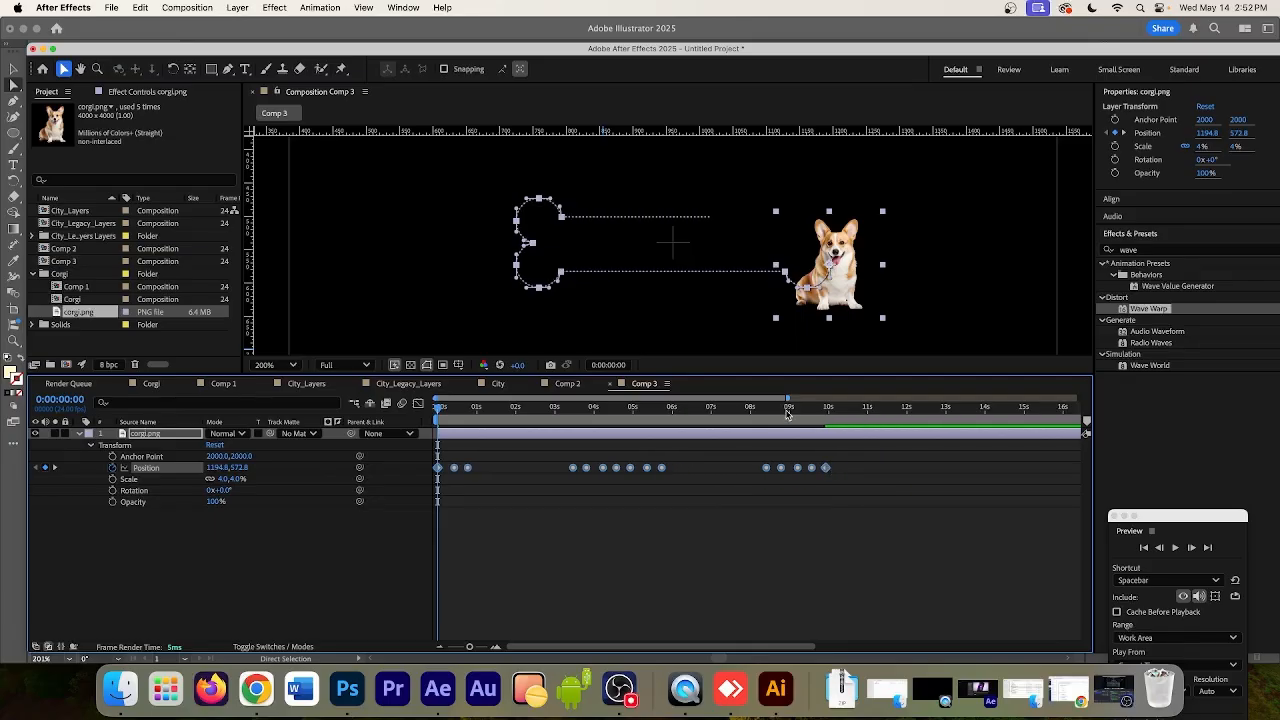
Compress the Position keyframes proportionally so the last one sits at about 6 seconds, and preview the motion
{"action": "left_click_drag", "start_coordinate": [790, 398], "coordinate": [977, 398]}
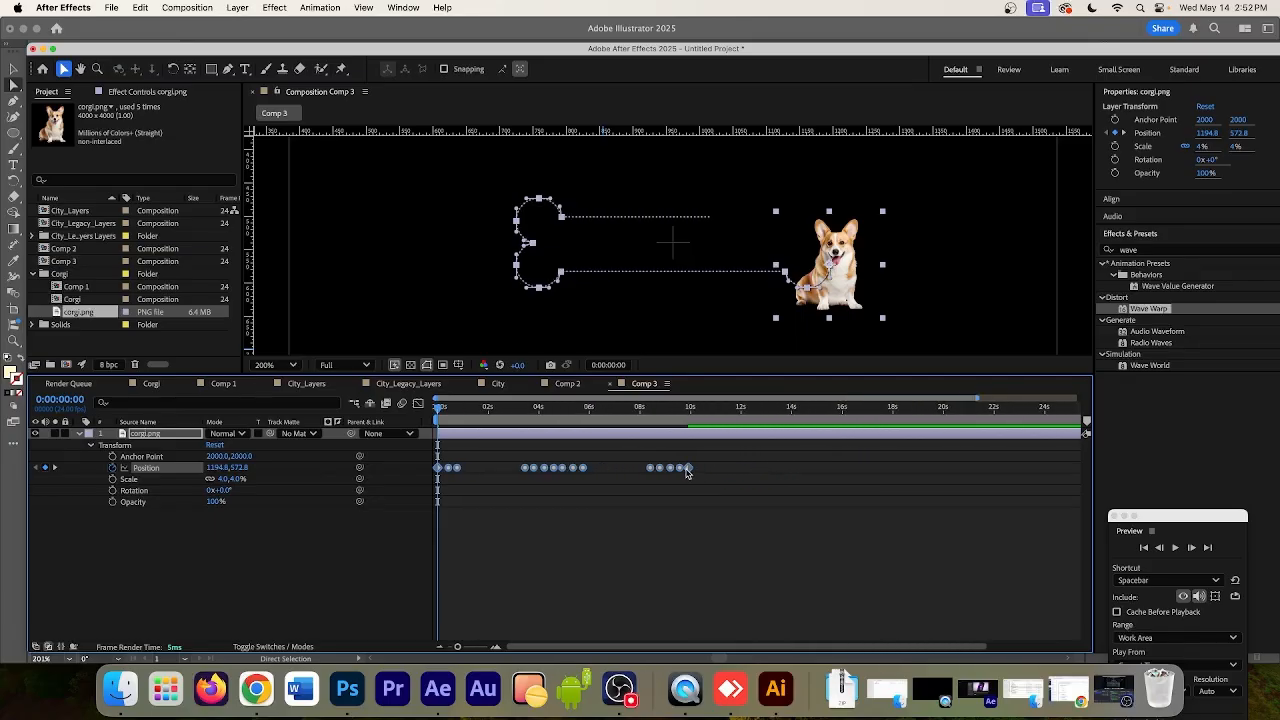
{"action": "left_click_drag", "start_coordinate": [683, 473], "coordinate": [588, 475]}
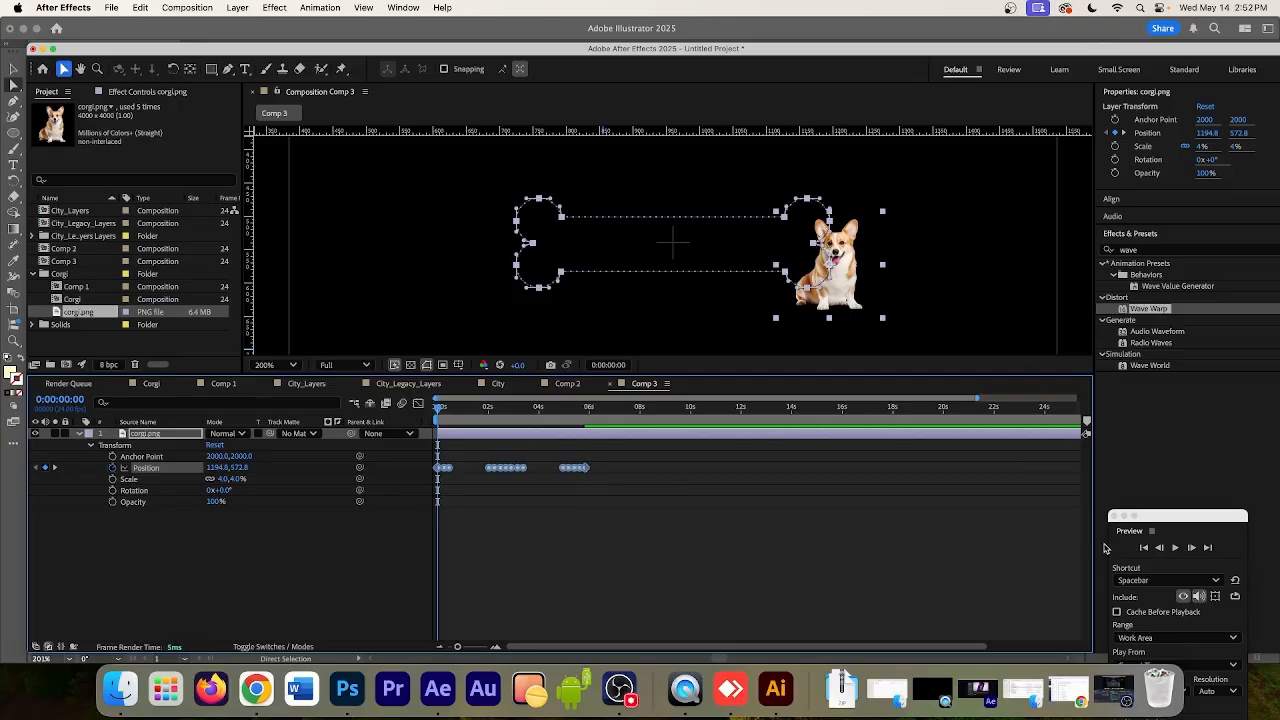
{"action": "left_click", "coordinate": [1175, 548]}
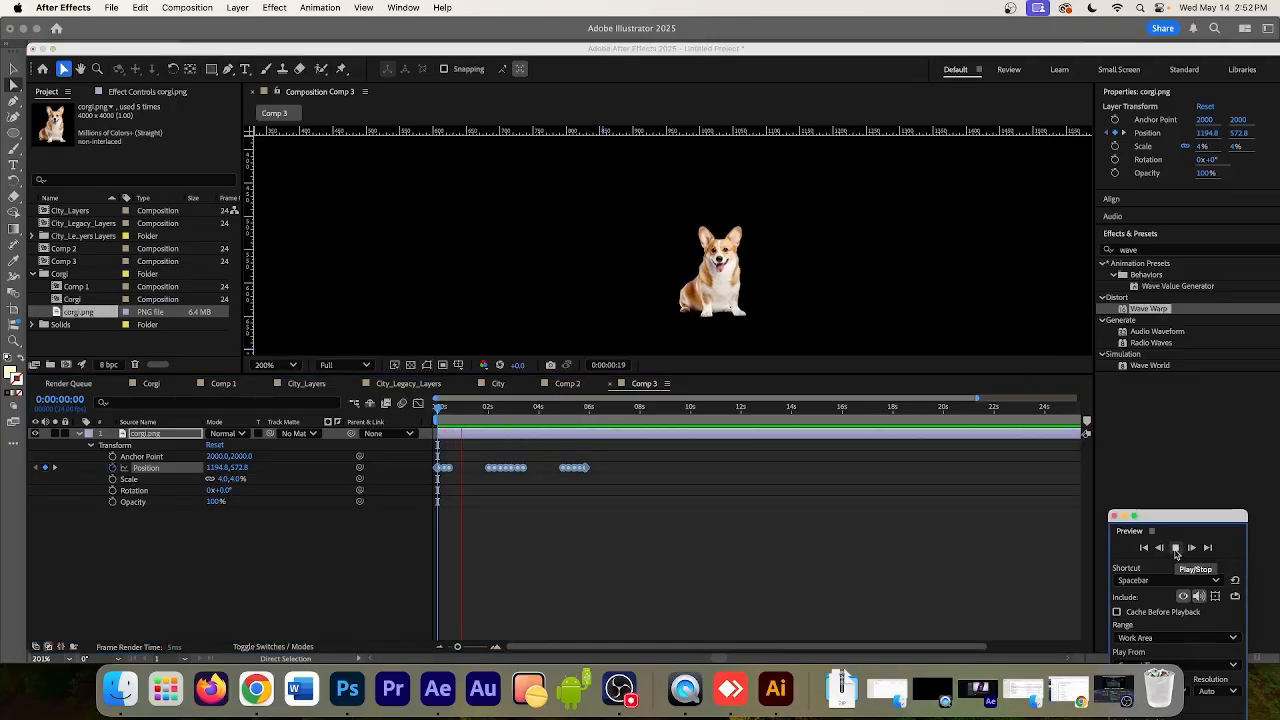
{"action": "key", "text": "space"}
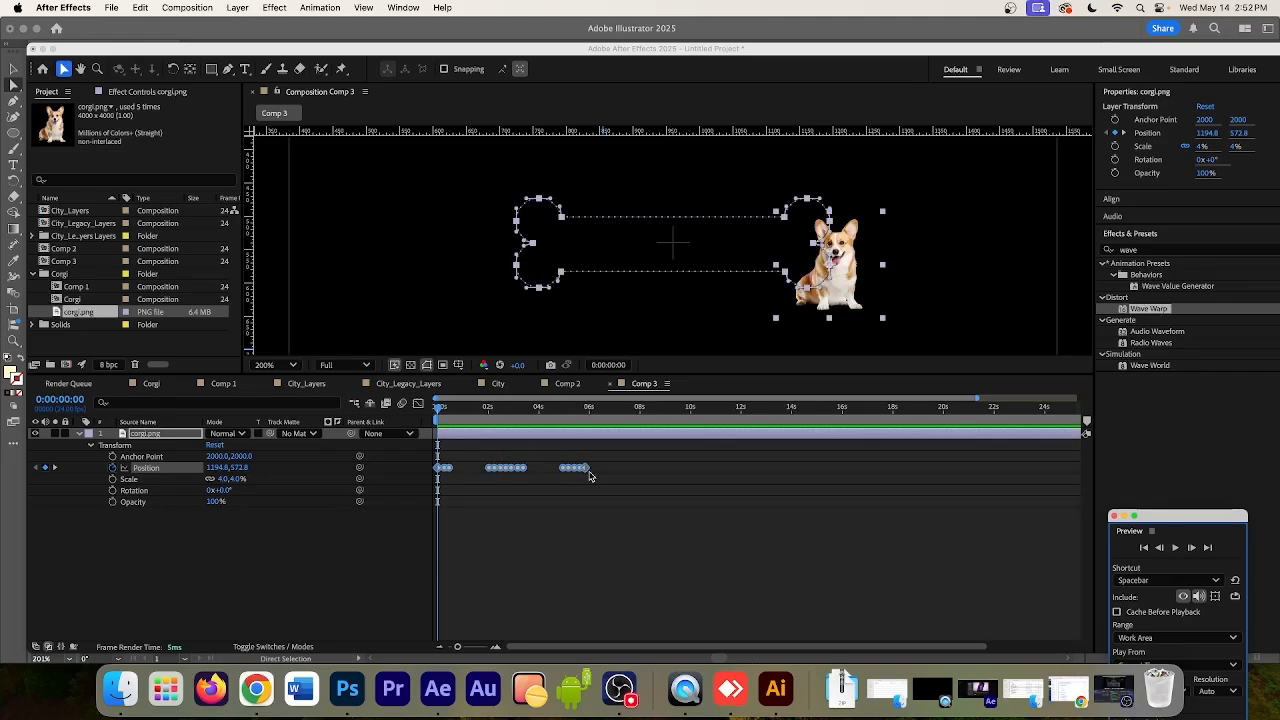
Try the Position keyframes ending at about 2.4 seconds in a preview, and stretch them proportionally to end at about 4.6 seconds
{"action": "left_click_drag", "start_coordinate": [588, 467], "coordinate": [497, 476]}
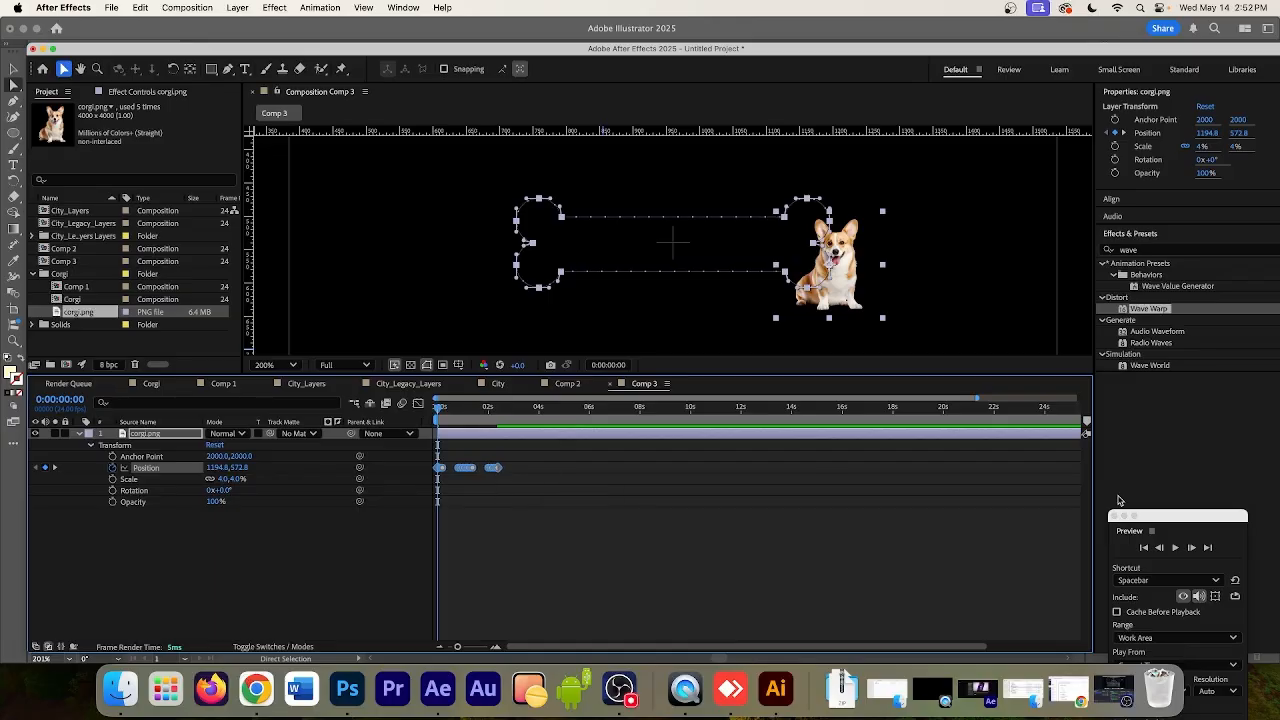
{"action": "left_click", "coordinate": [1176, 548]}
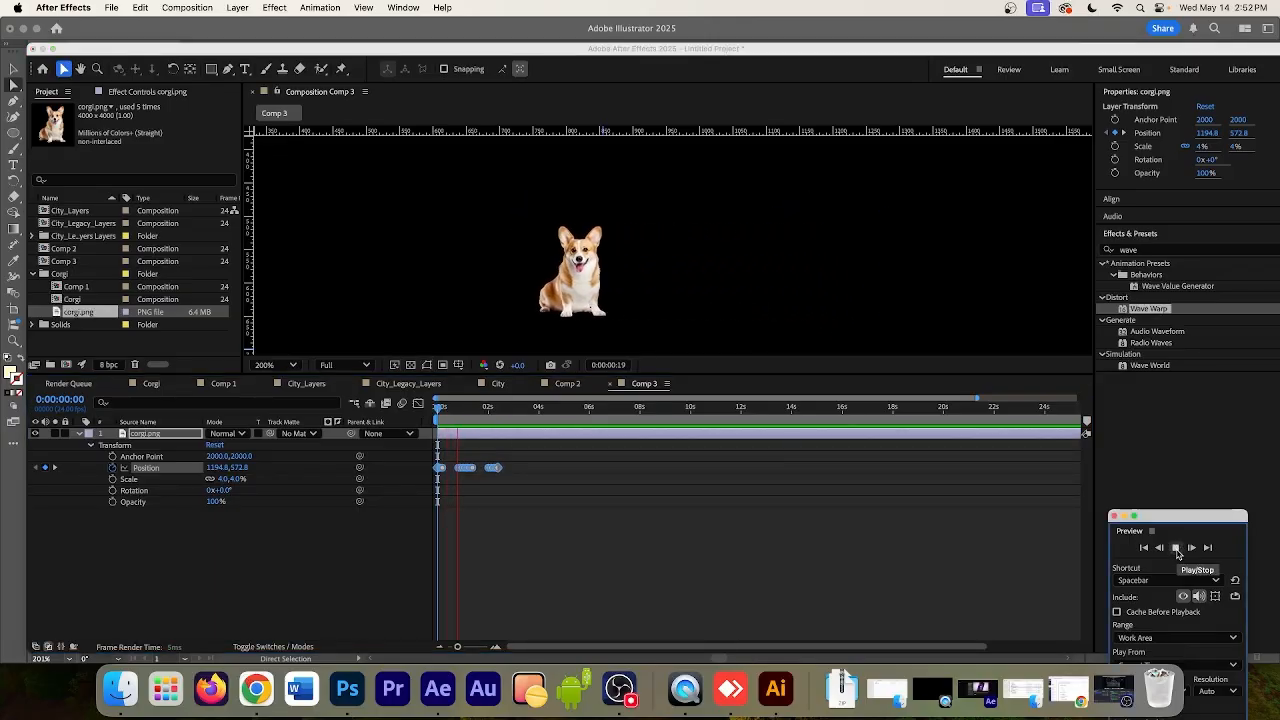
{"action": "left_click", "coordinate": [1176, 548]}
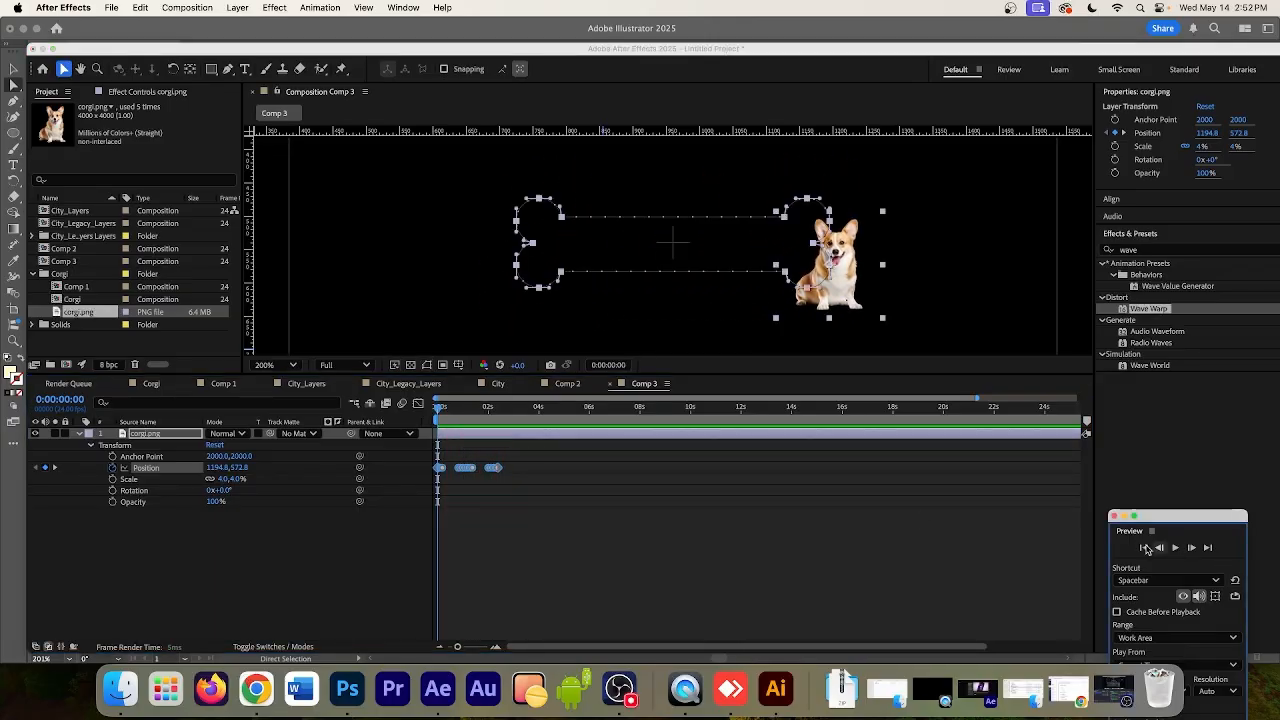
{"action": "left_click_drag", "start_coordinate": [500, 473], "coordinate": [554, 471]}
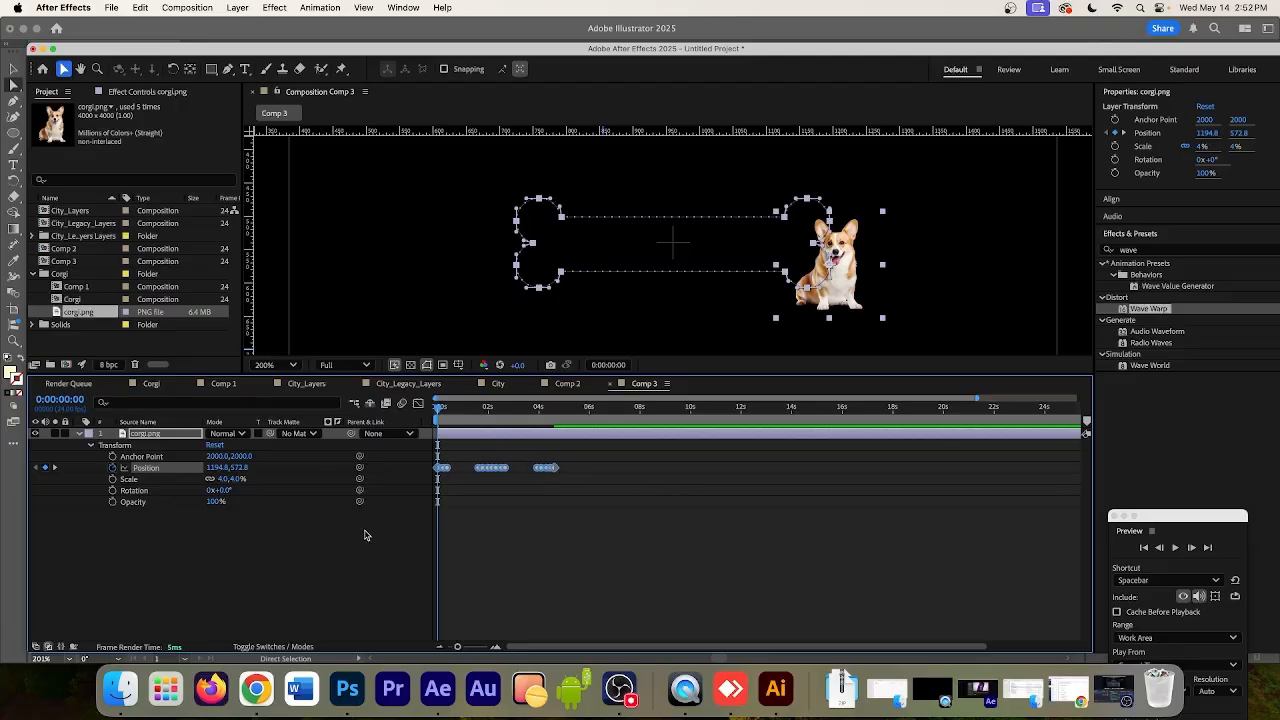
Add the expression loopOut('cycle'); to the corgi layer's Position property and preview the looping motion
{"action": "left_click", "coordinate": [113, 470], "text": "alt"}
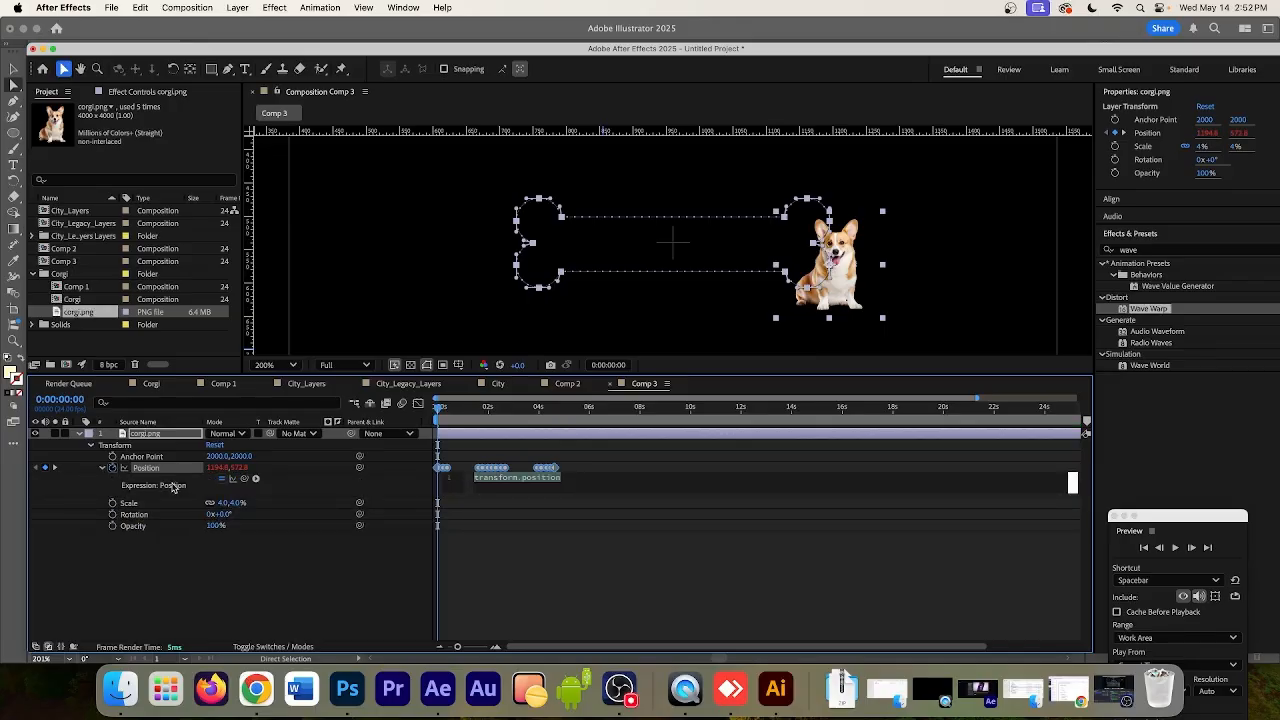
{"action": "type", "text": "lo"}
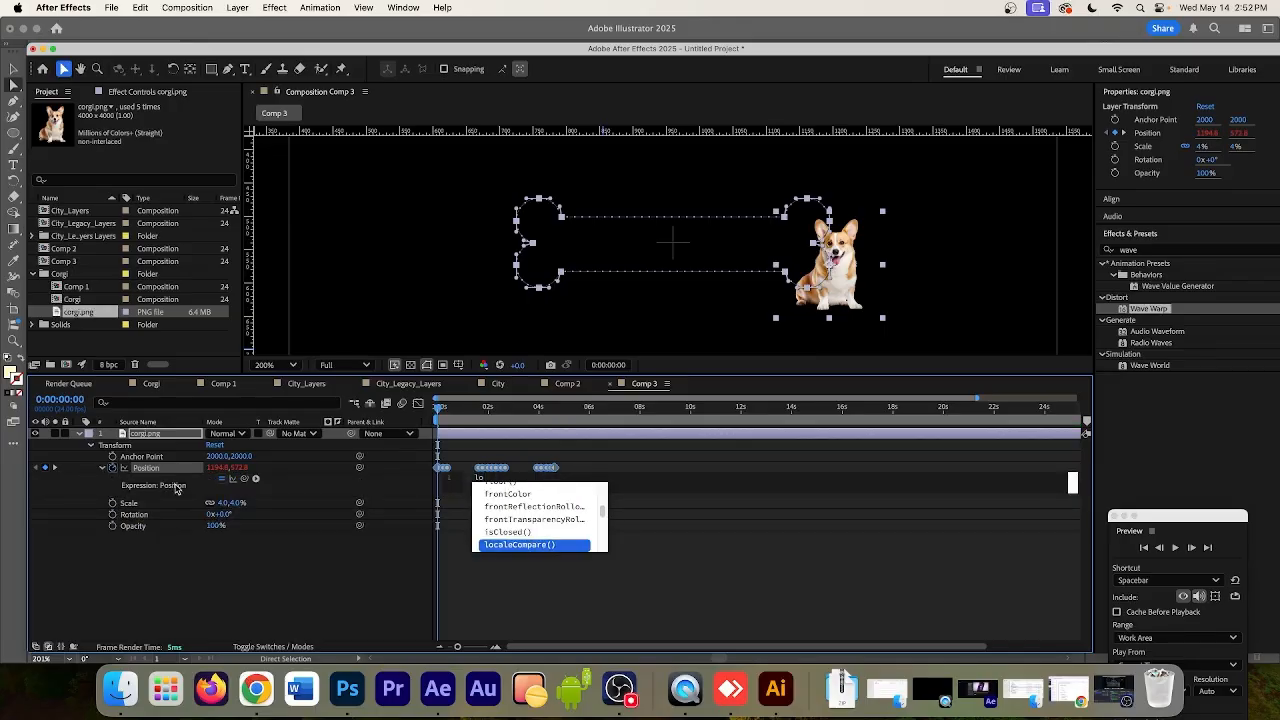
{"action": "type", "text": "op"}
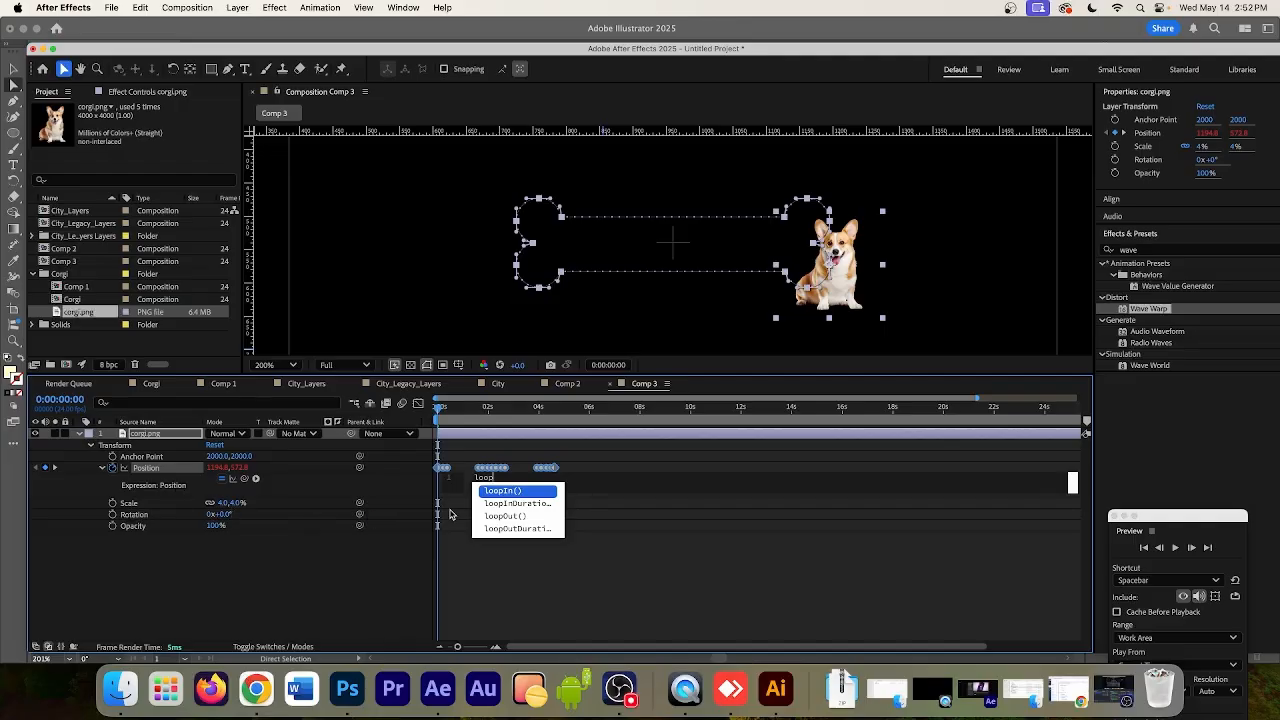
{"action": "left_click", "coordinate": [519, 516]}
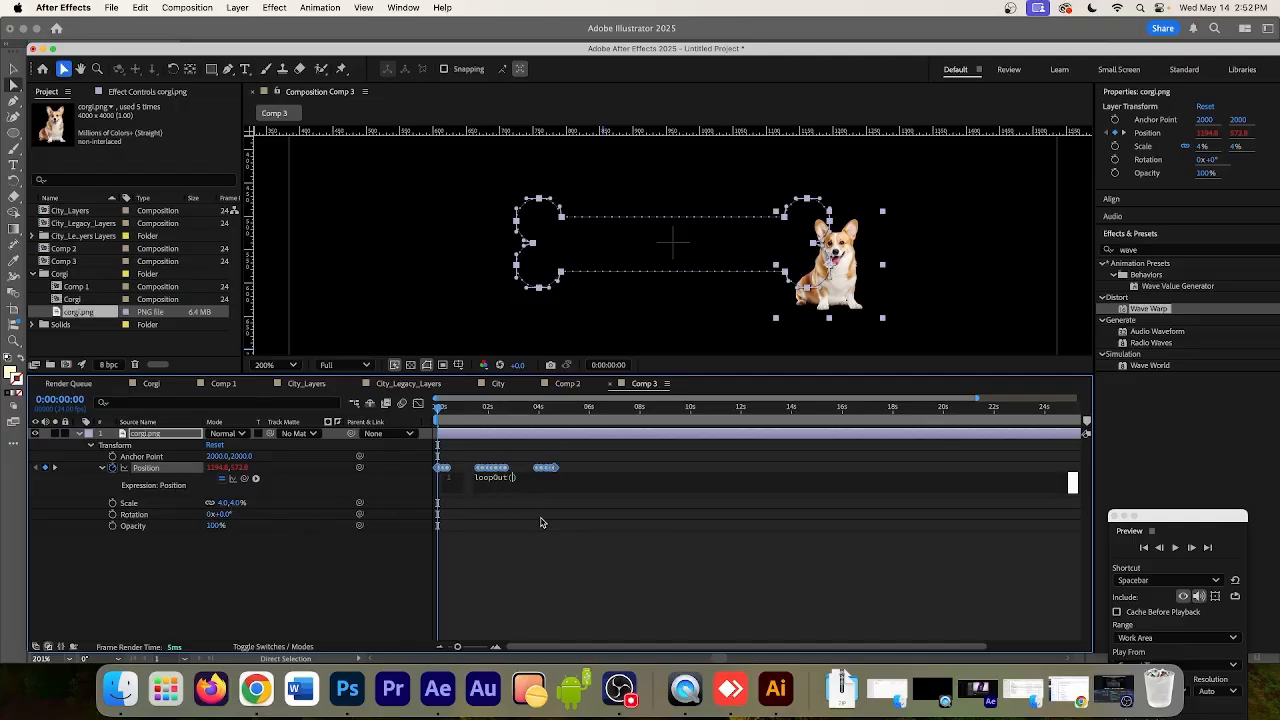
{"action": "type", "text": "\""}
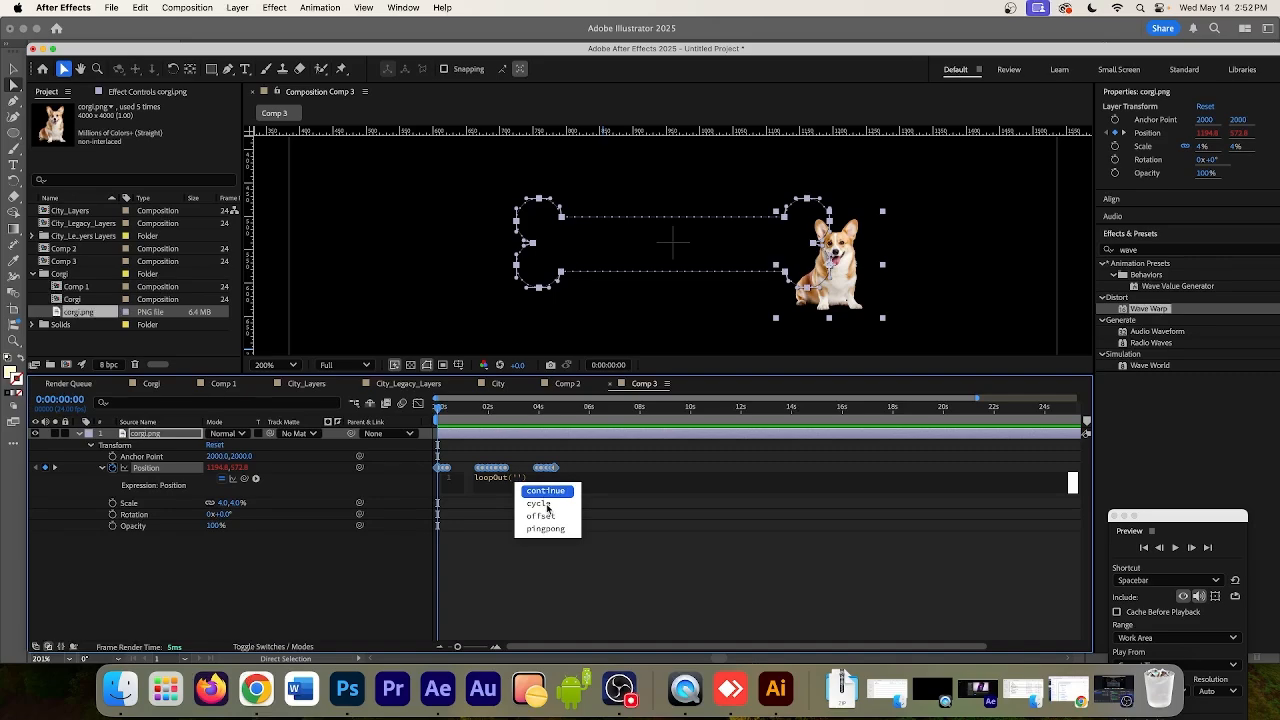
{"action": "left_click", "coordinate": [547, 505]}
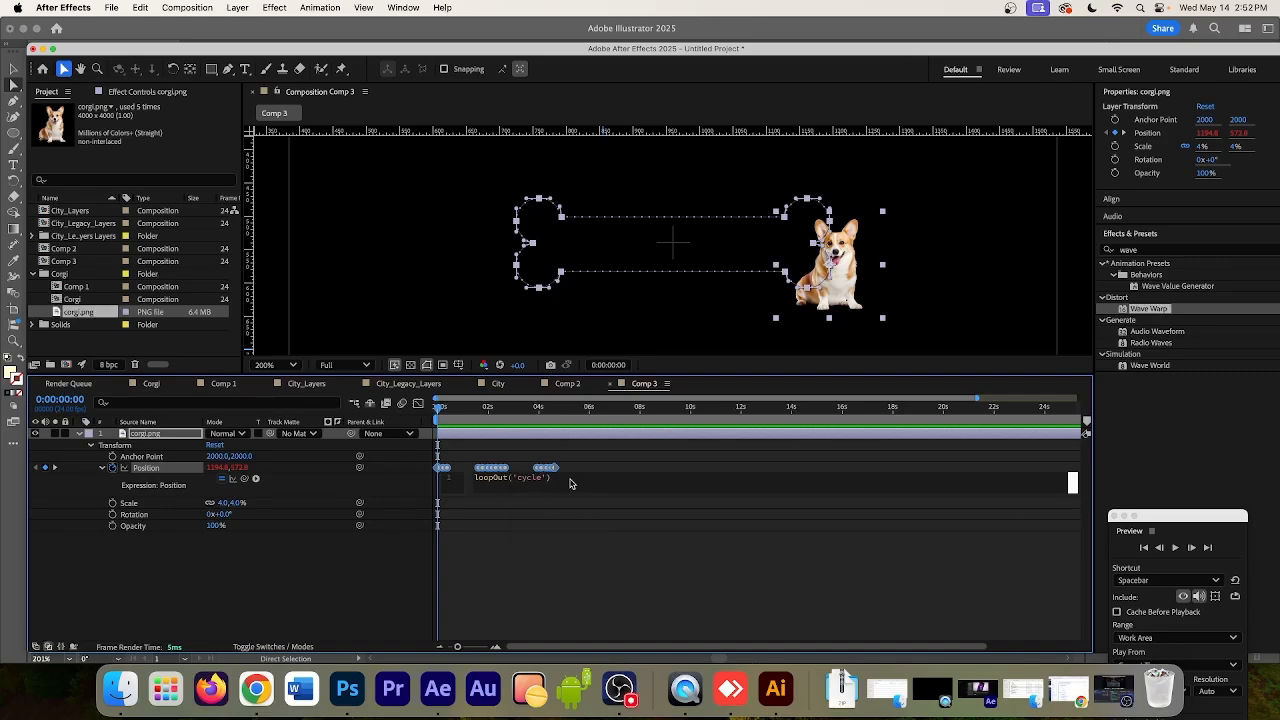
{"action": "left_click", "coordinate": [528, 561]}
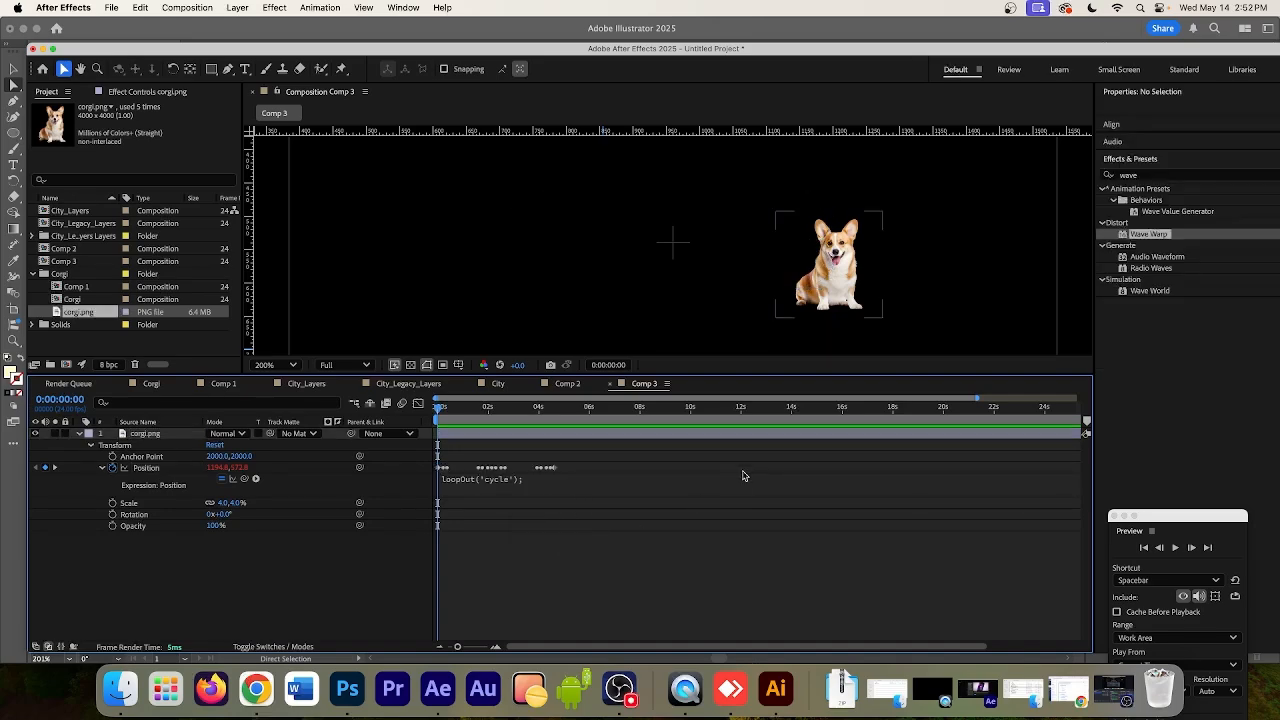
{"action": "left_click", "coordinate": [1172, 548]}
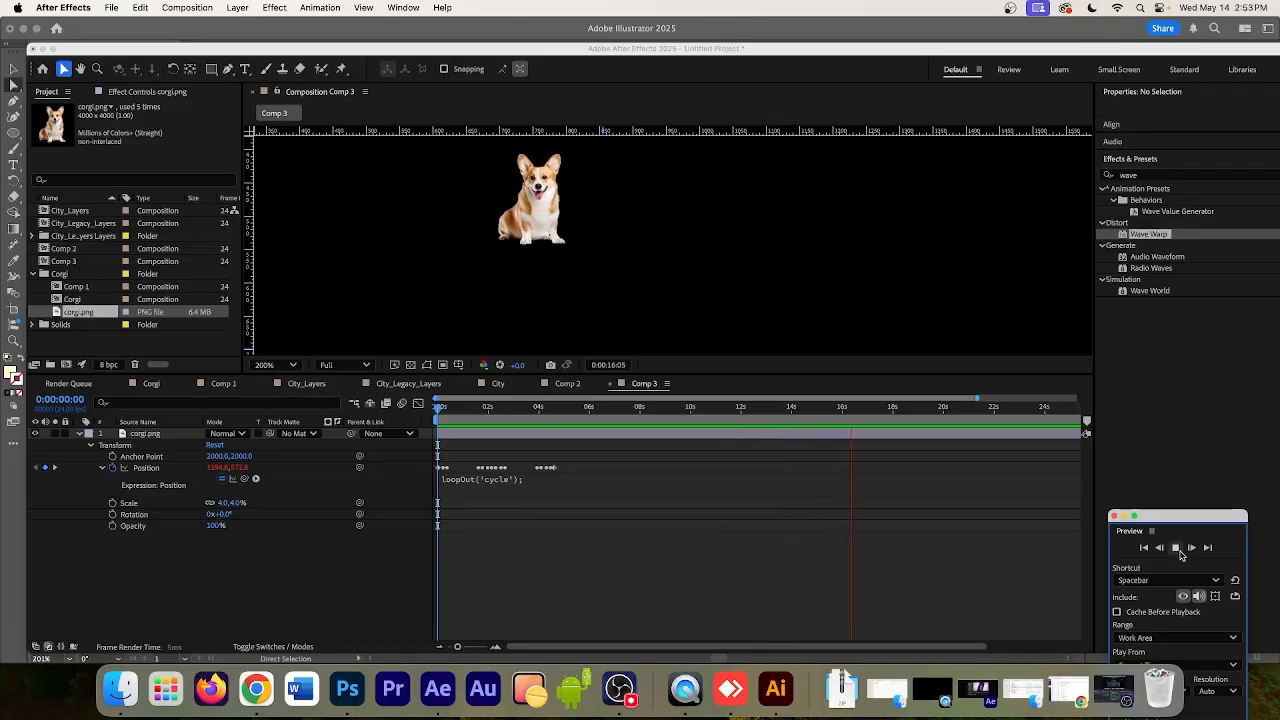
{"action": "left_click", "coordinate": [1175, 548]}
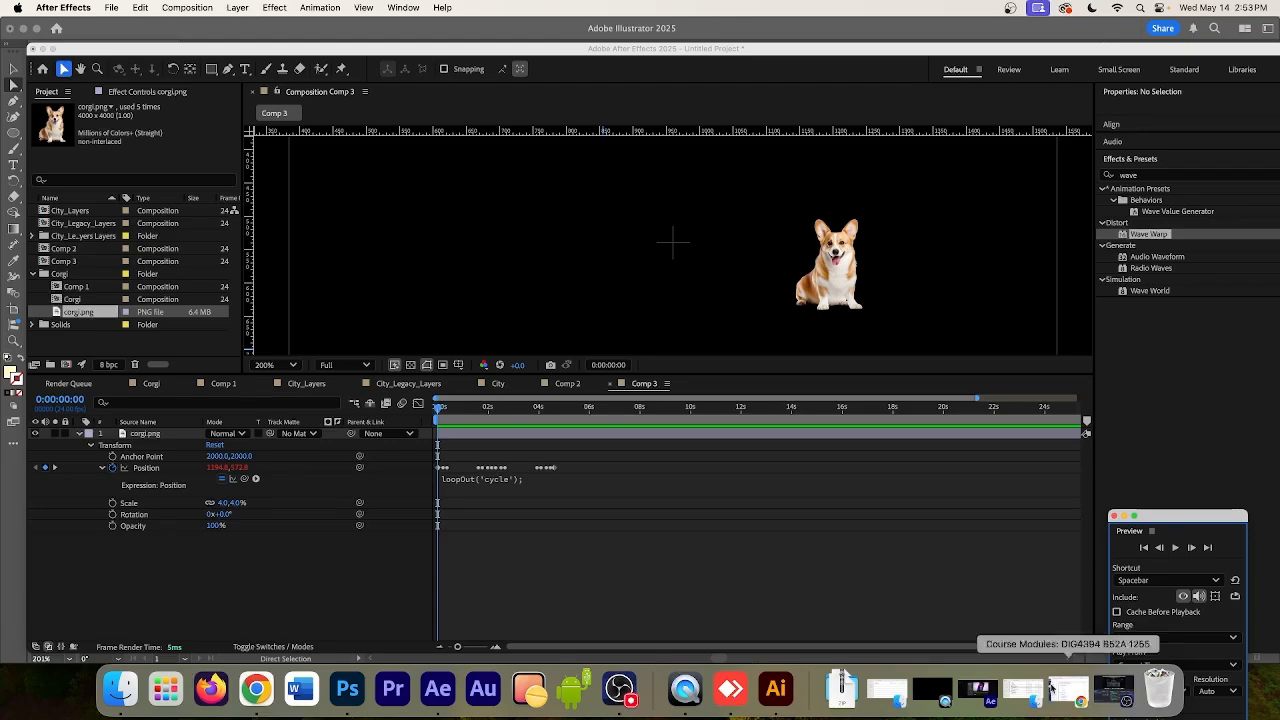
{"action": "left_click", "coordinate": [626, 690]}
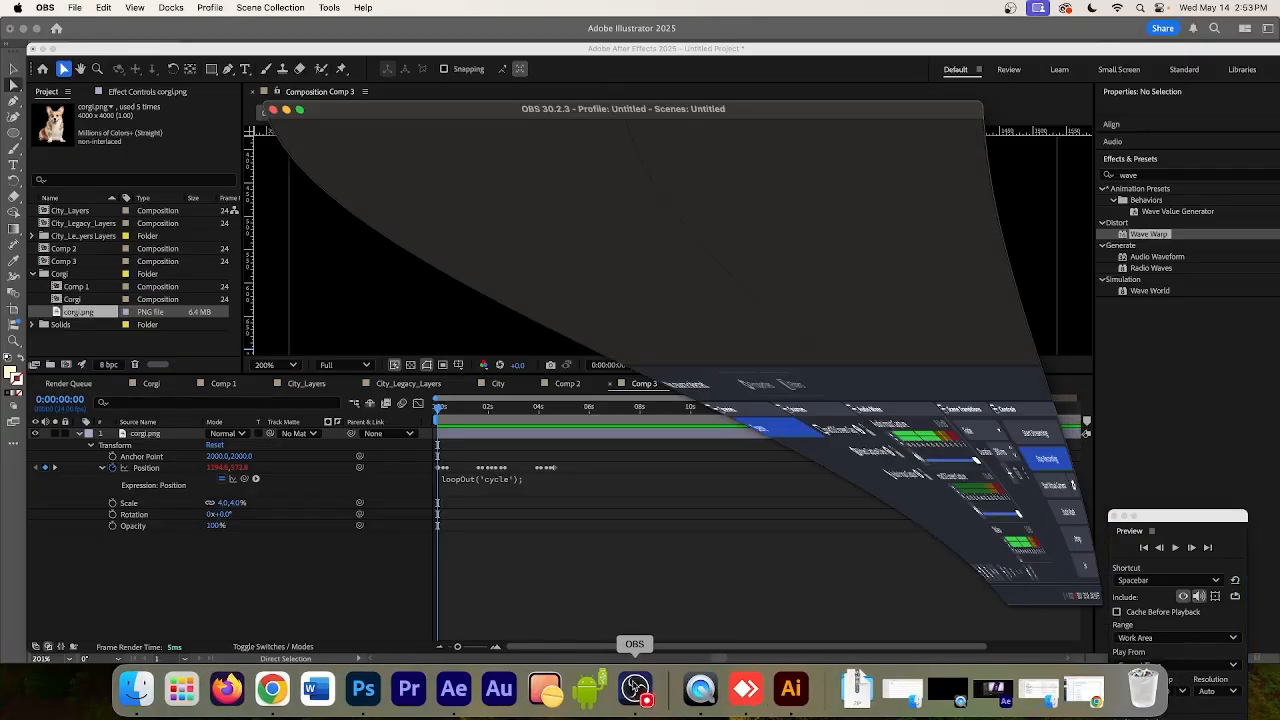